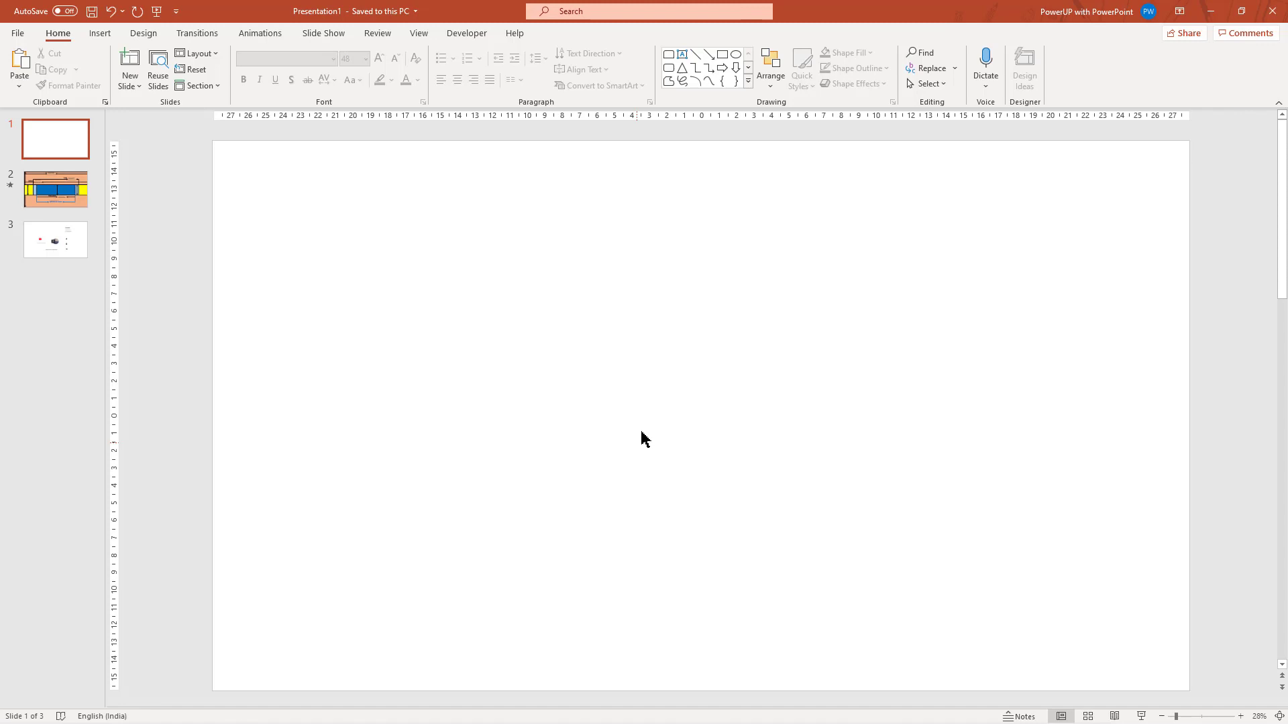
- From slide 2's banner size diagram, open Custom Slide Size under Design > Slide Size
left_click(79, 201)
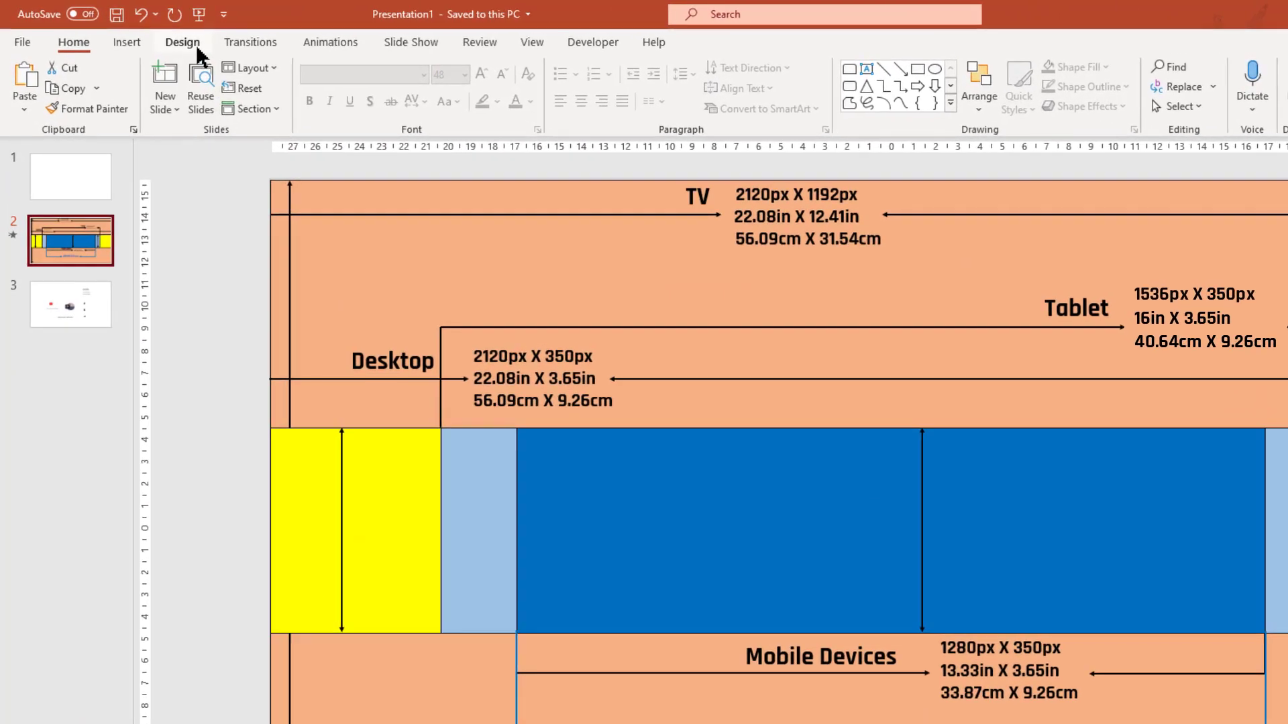
left_click(143, 33)
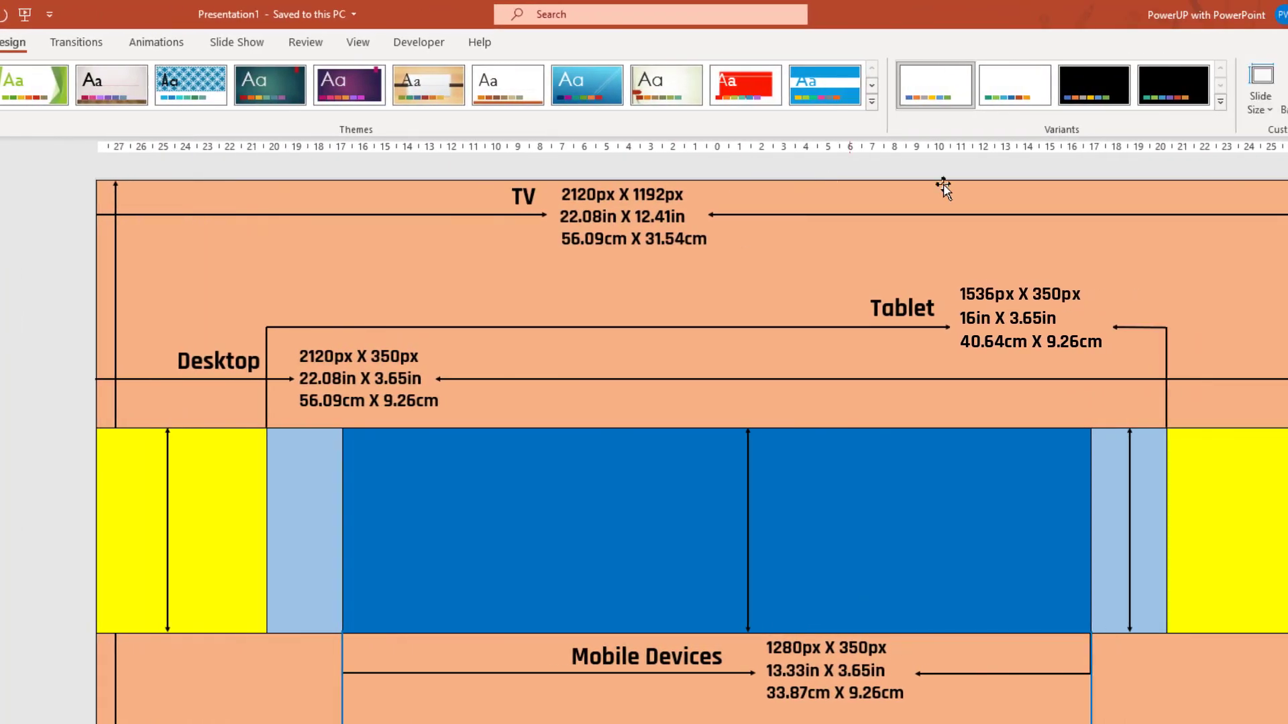
left_click(1100, 109)
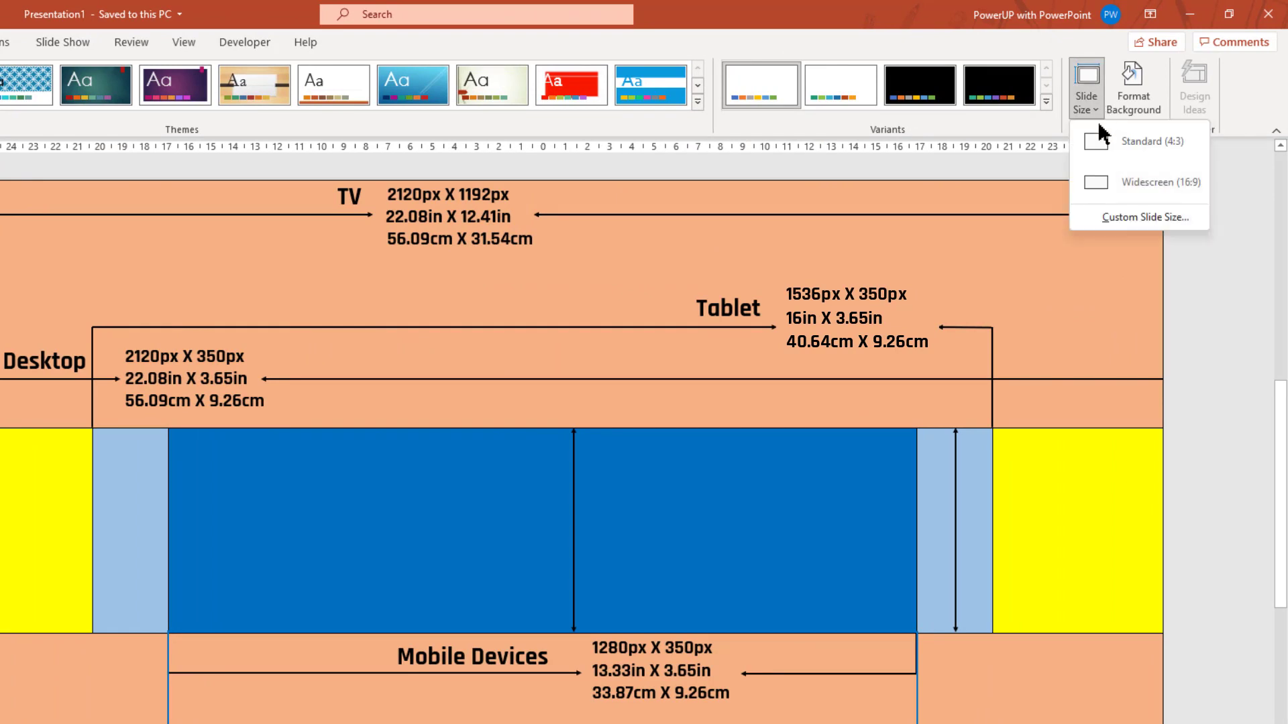
left_click(1120, 221)
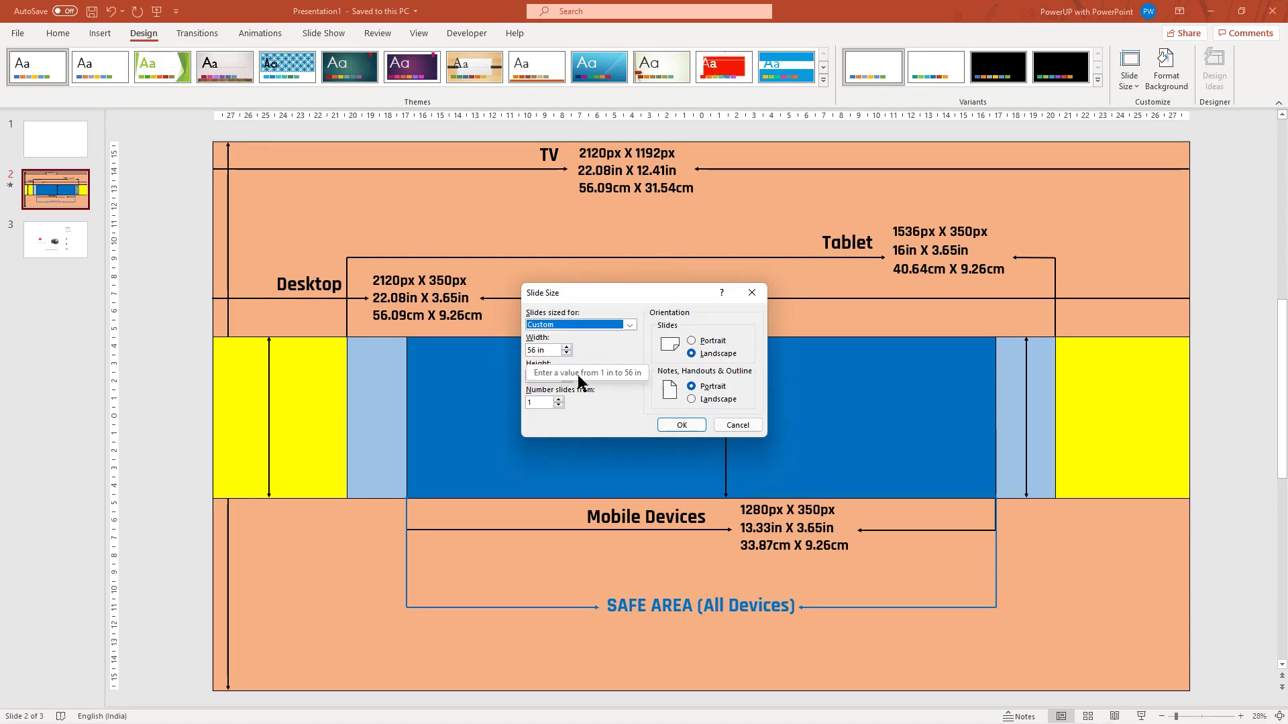
- Apply the 56 in custom slide size, then copy slide 2's band rectangles onto slide 1
left_click(681, 426)
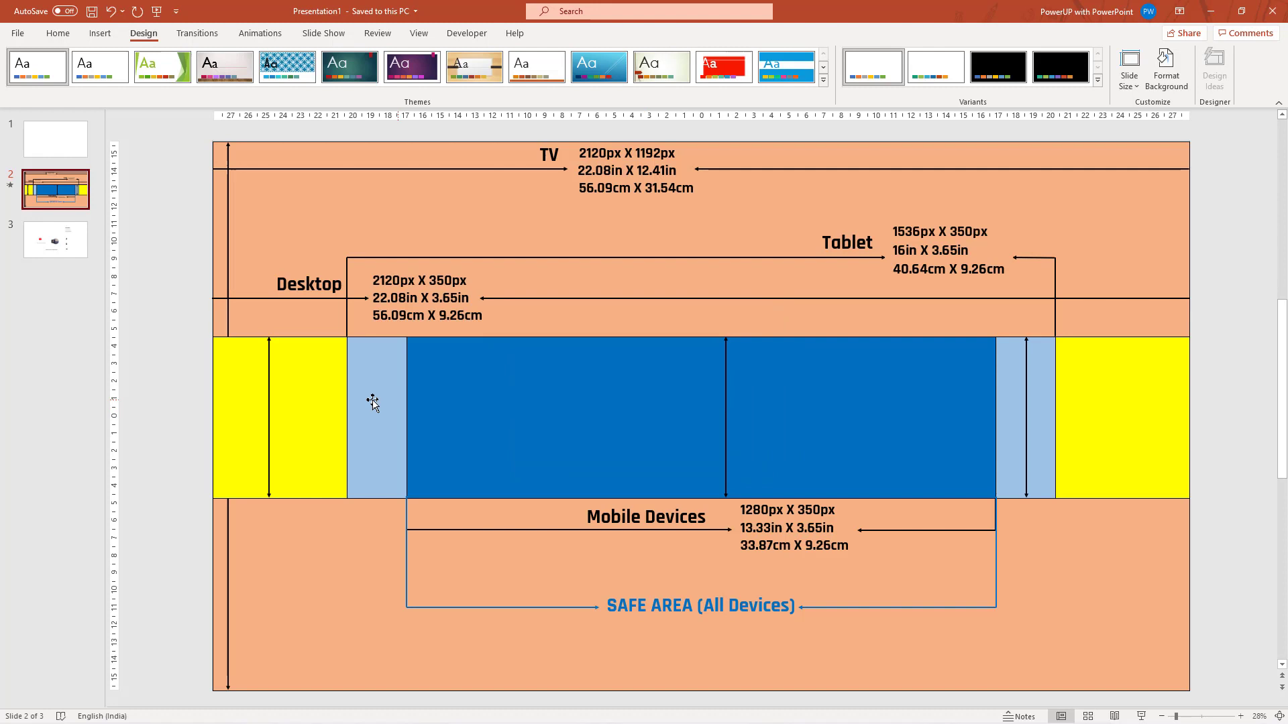
left_click(324, 397)
left_click(393, 400)
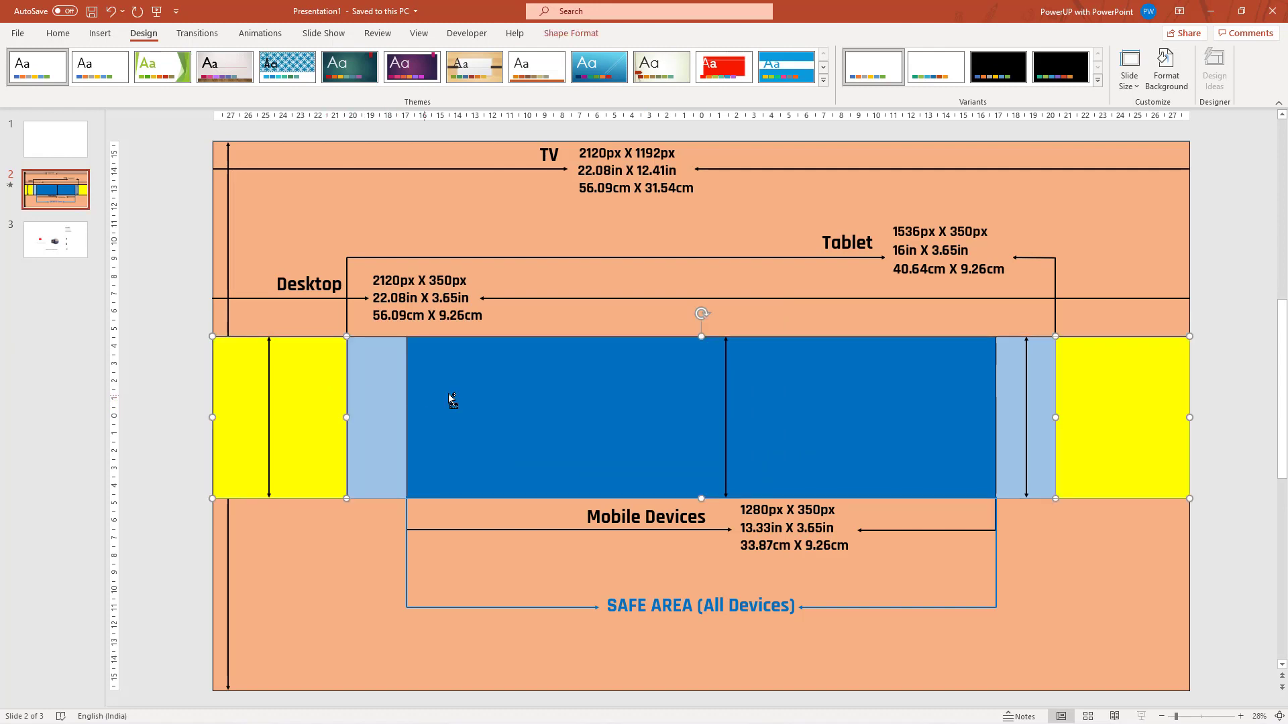
left_click(449, 393, "shift")
key("ctrl+c")
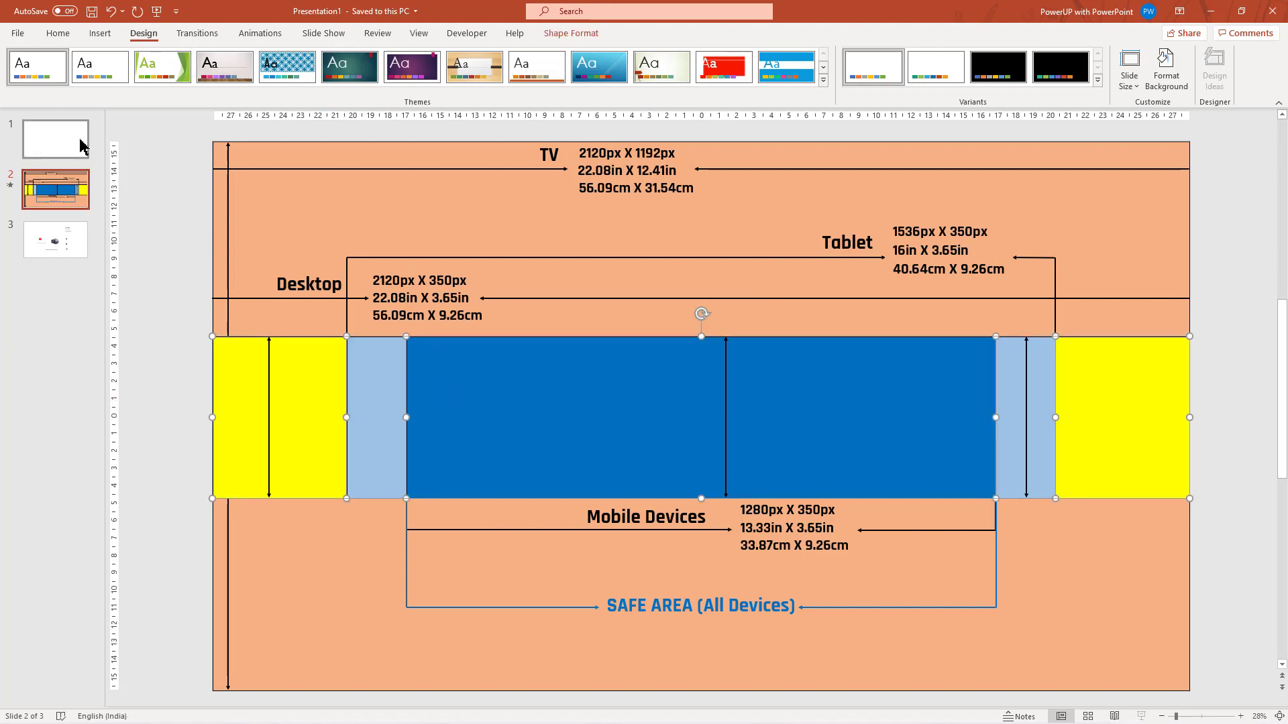
left_click(80, 142)
key("ctrl+v")
left_click(436, 295)
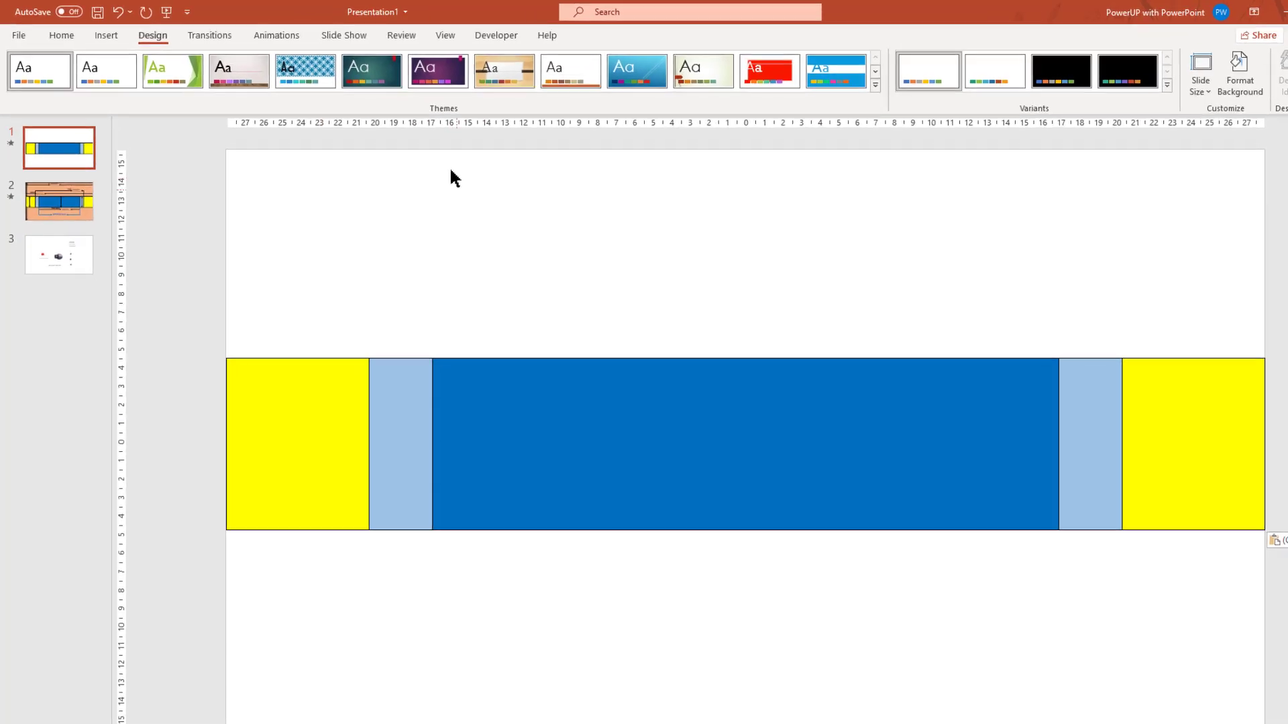
- Turn on guides and add vertical guides at the dark-blue and light-blue section edges
left_click(445, 35)
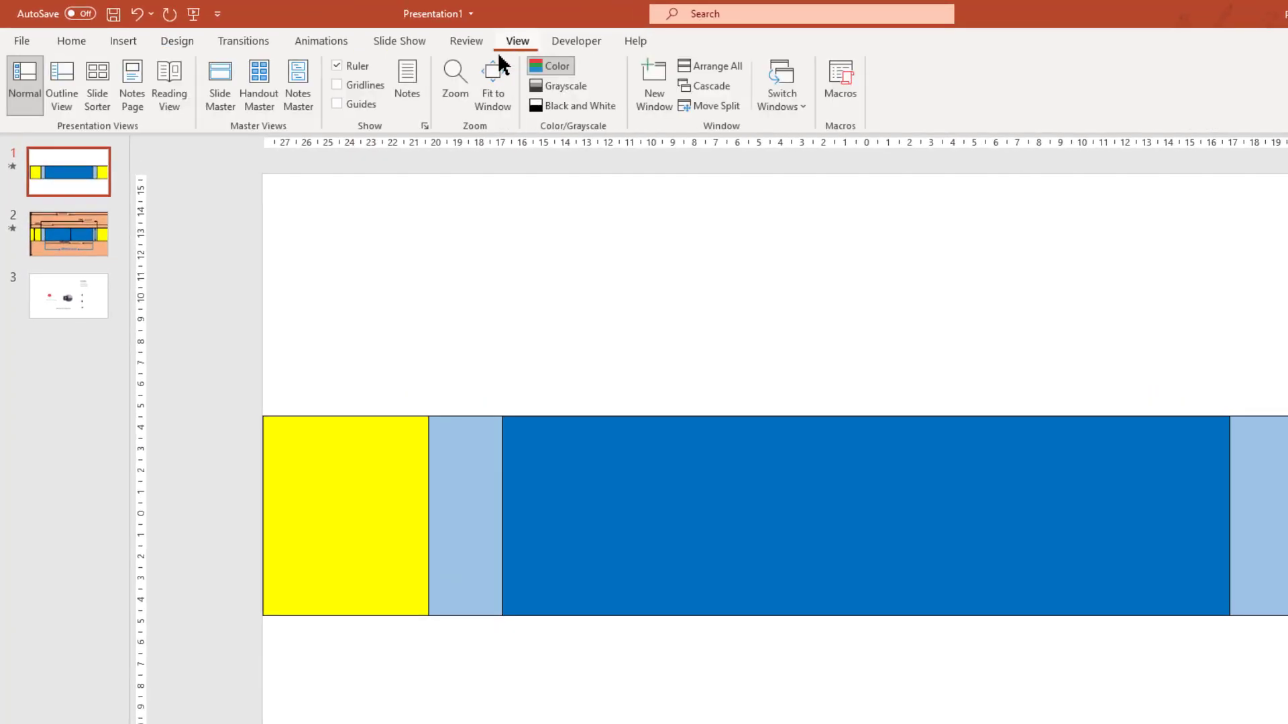
left_click(305, 92)
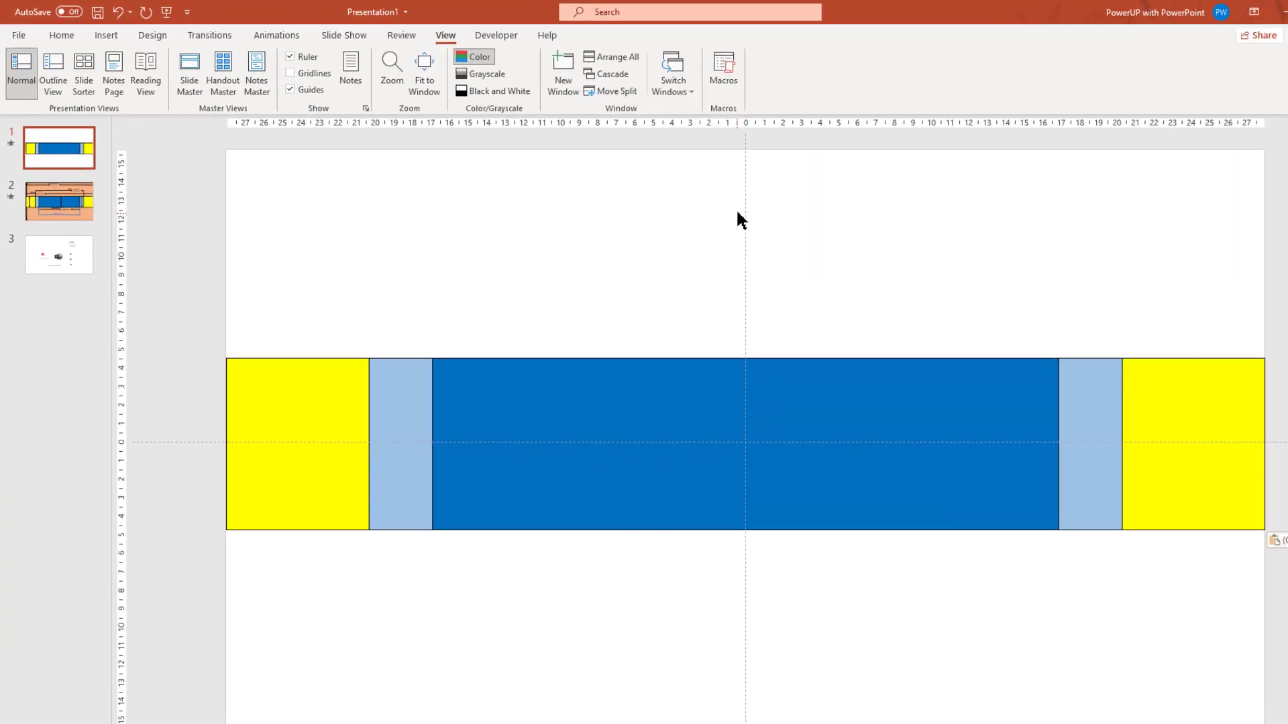
right_click(866, 246)
left_click(733, 205)
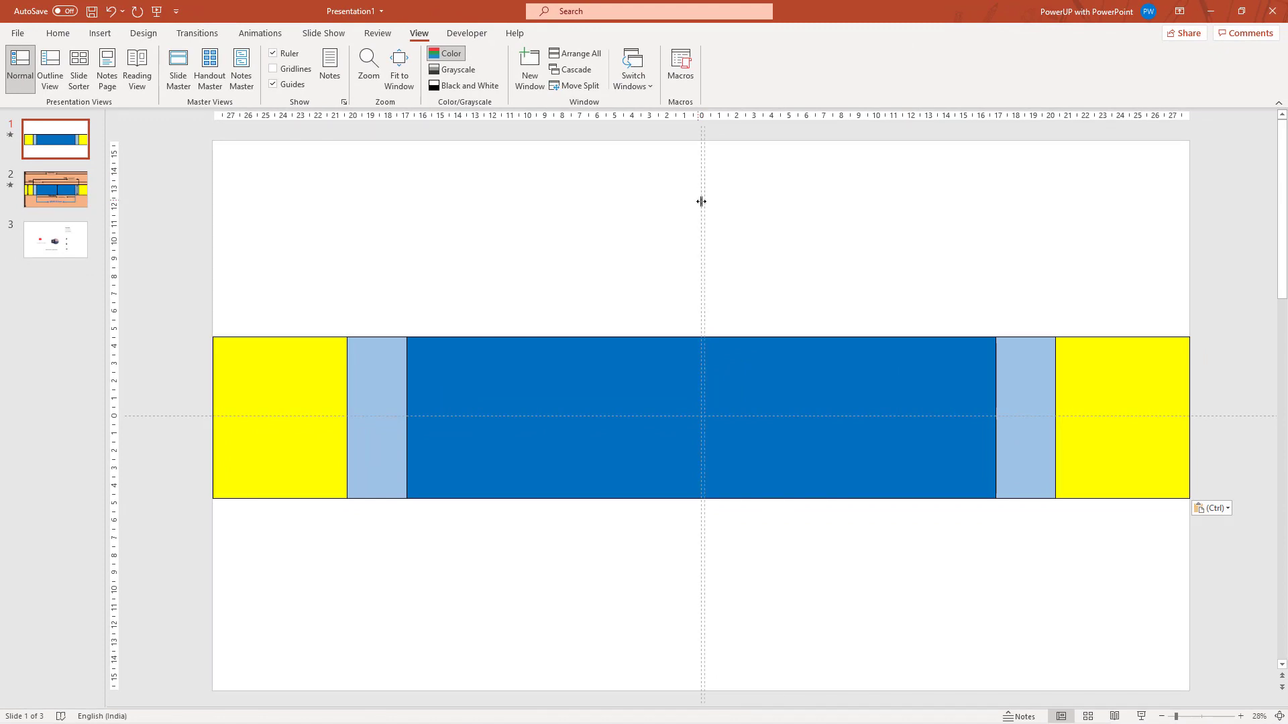
left_click_drag(704, 206, 995, 220)
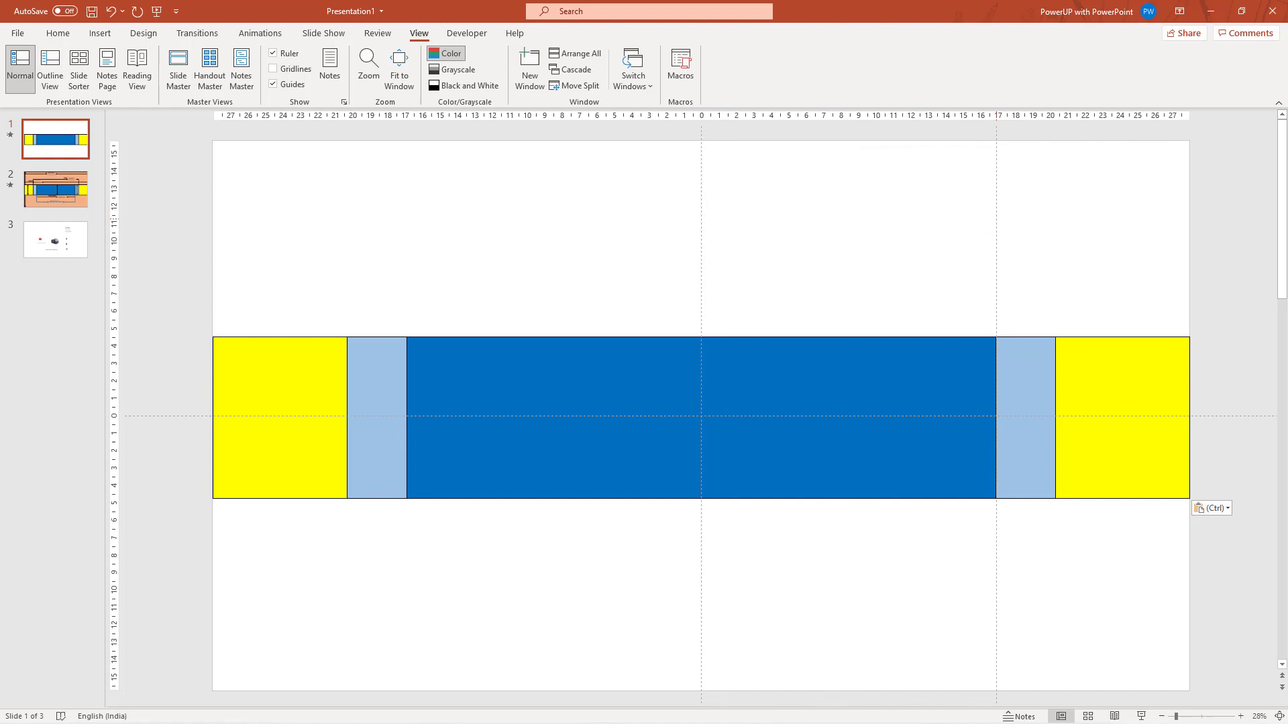
right_click(996, 221)
left_click(1028, 229)
left_click_drag(999, 224, 622, 228)
right_click(1056, 227)
left_click(1072, 234)
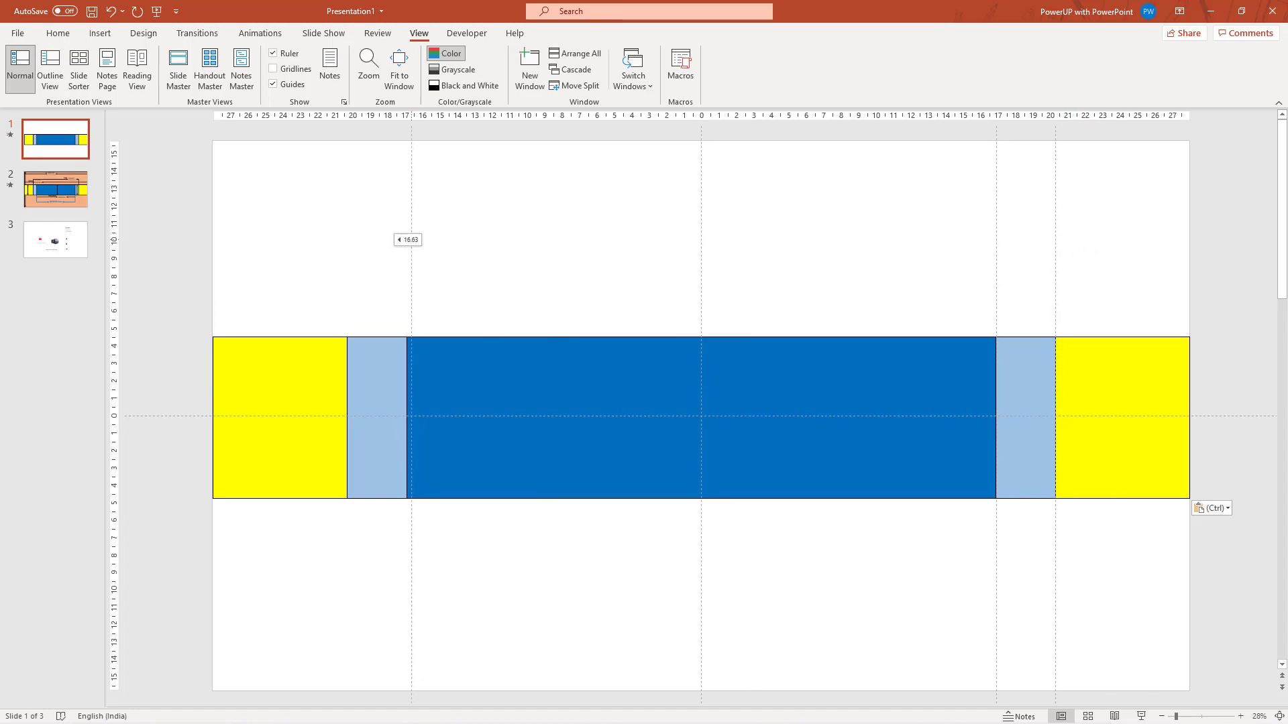
left_click_drag(411, 239, 407, 240)
left_click_drag(526, 356, 347, 248)
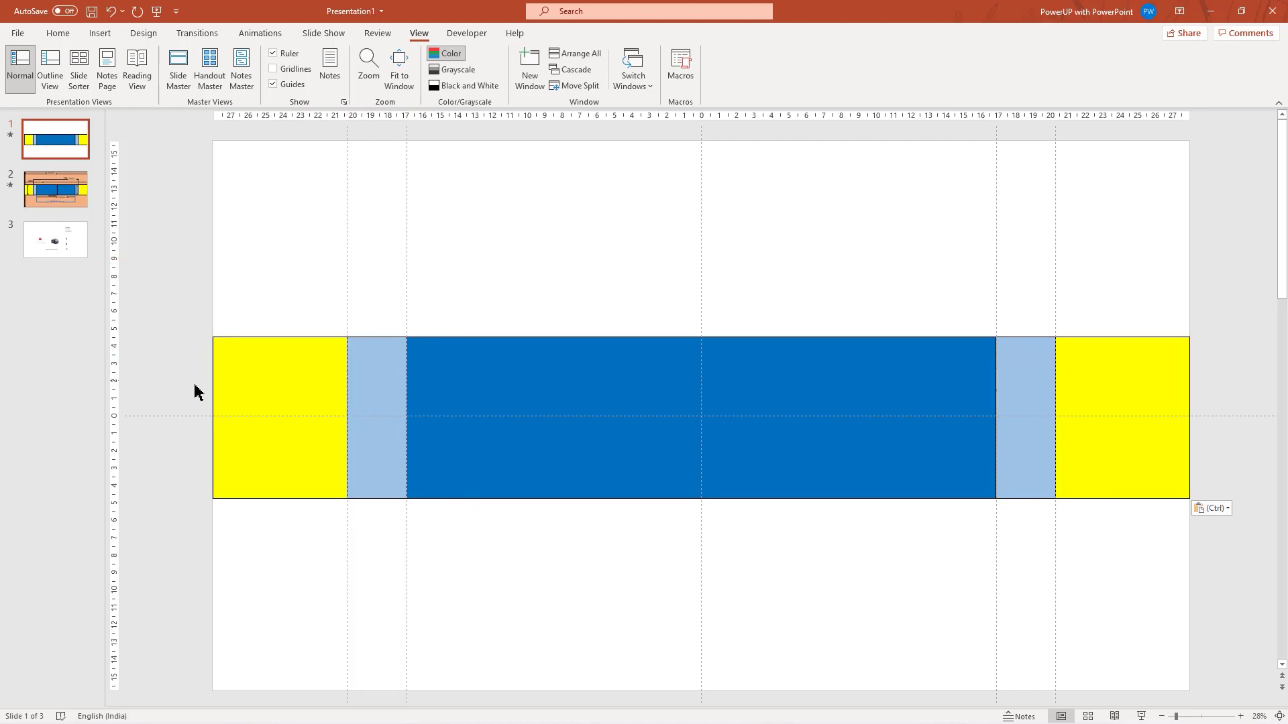
- Add horizontal guides along the band's bottom and top edges
right_click(176, 415)
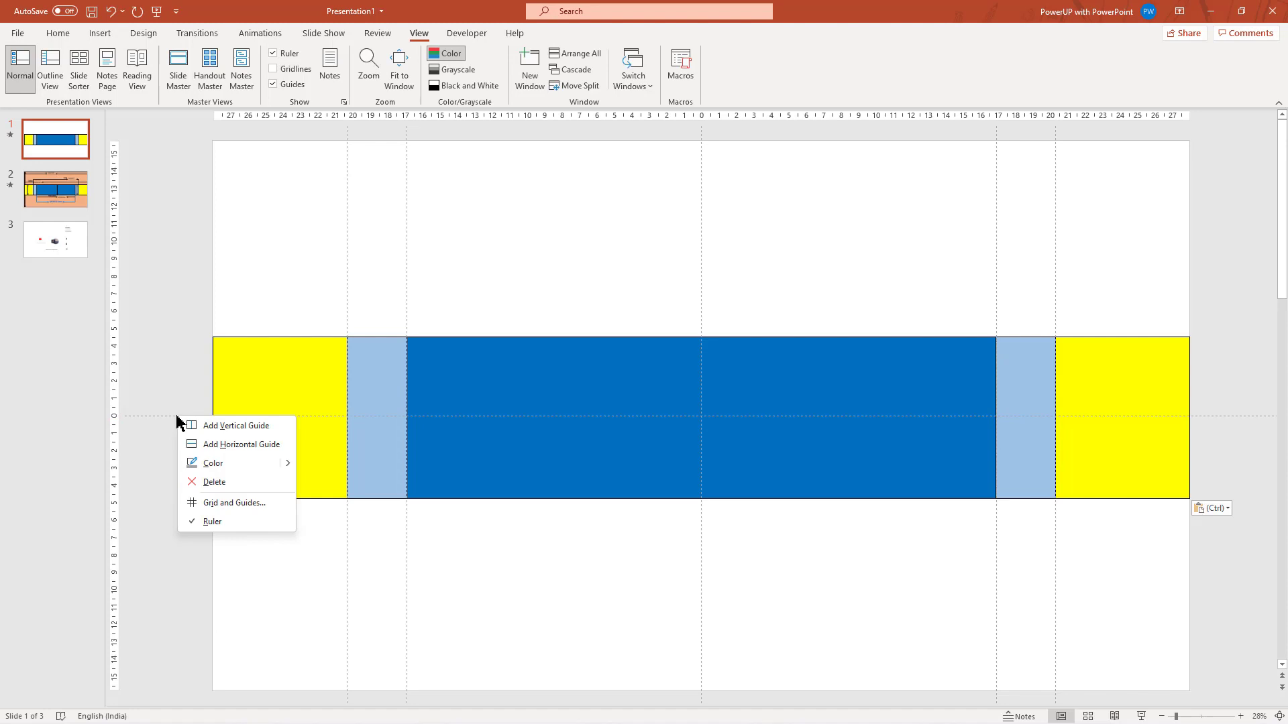
left_click(192, 440)
left_click_drag(182, 415, 176, 499)
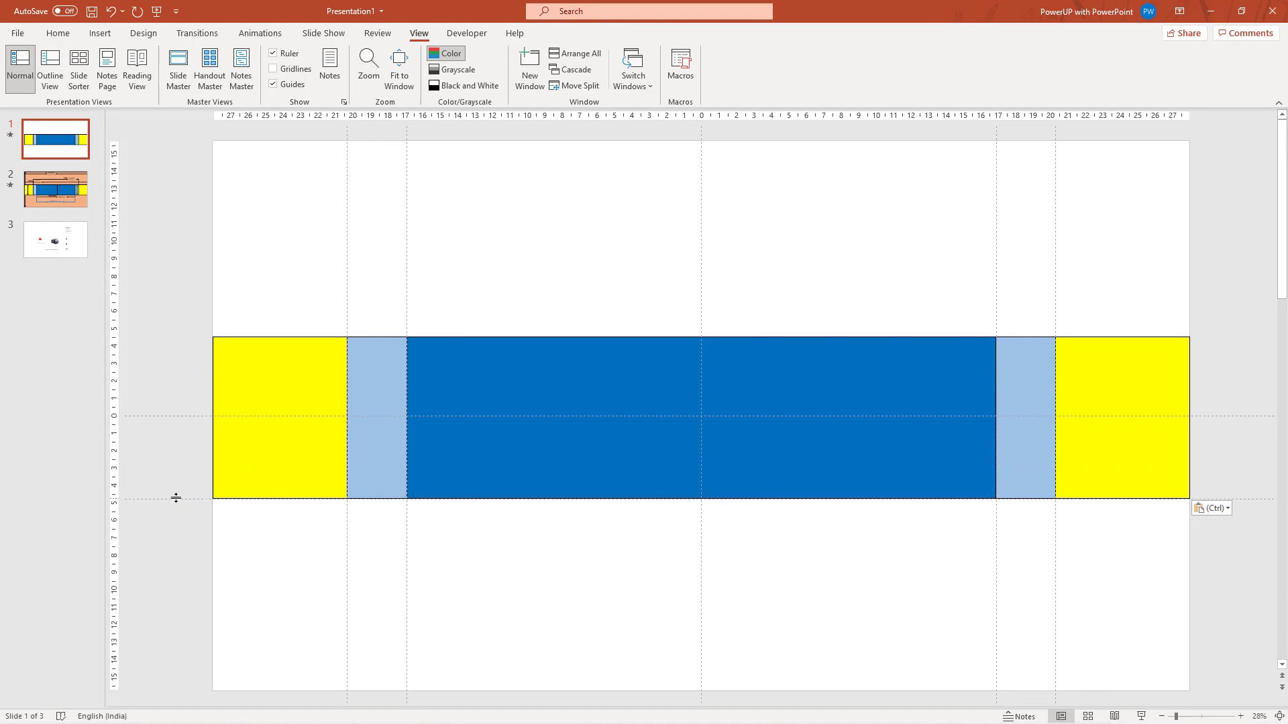
right_click(176, 498)
left_click(191, 522)
left_click_drag(190, 499, 211, 345)
- Delete the pasted dark-blue, light-blue and yellow band rectangles
left_click(795, 474)
left_click(1042, 455, "shift")
left_click(1110, 451, "shift")
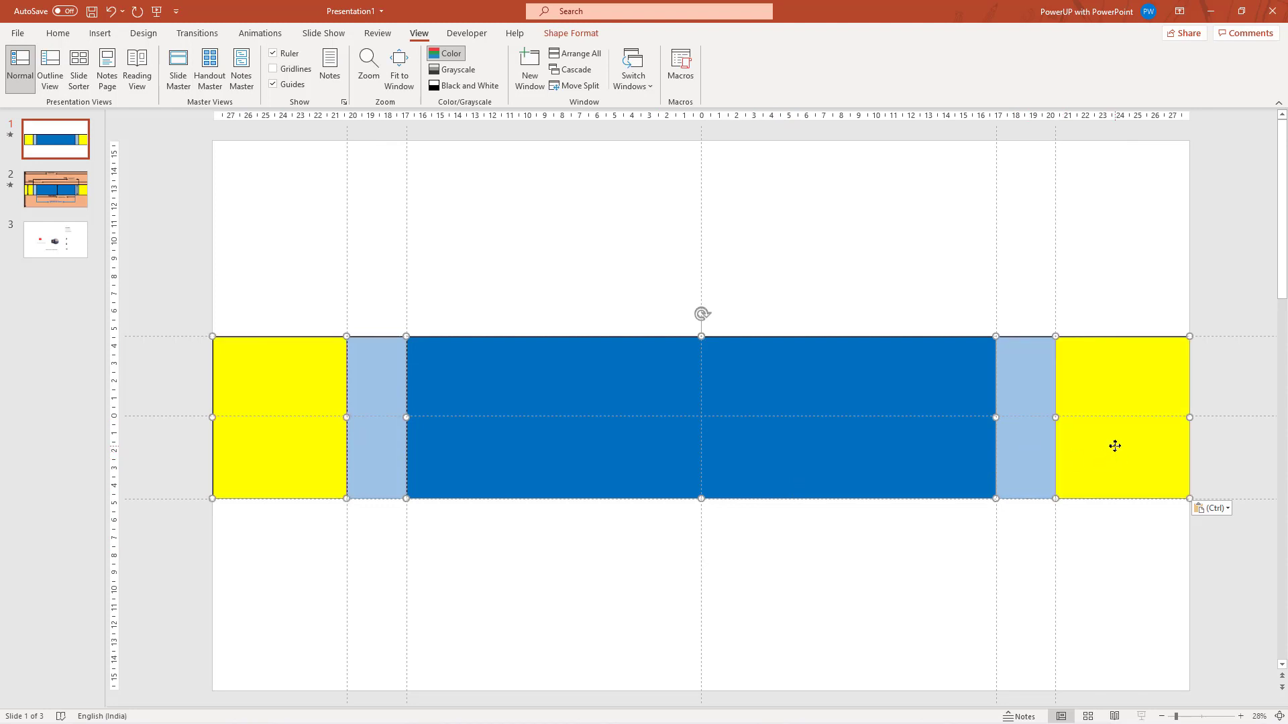
key("Delete")
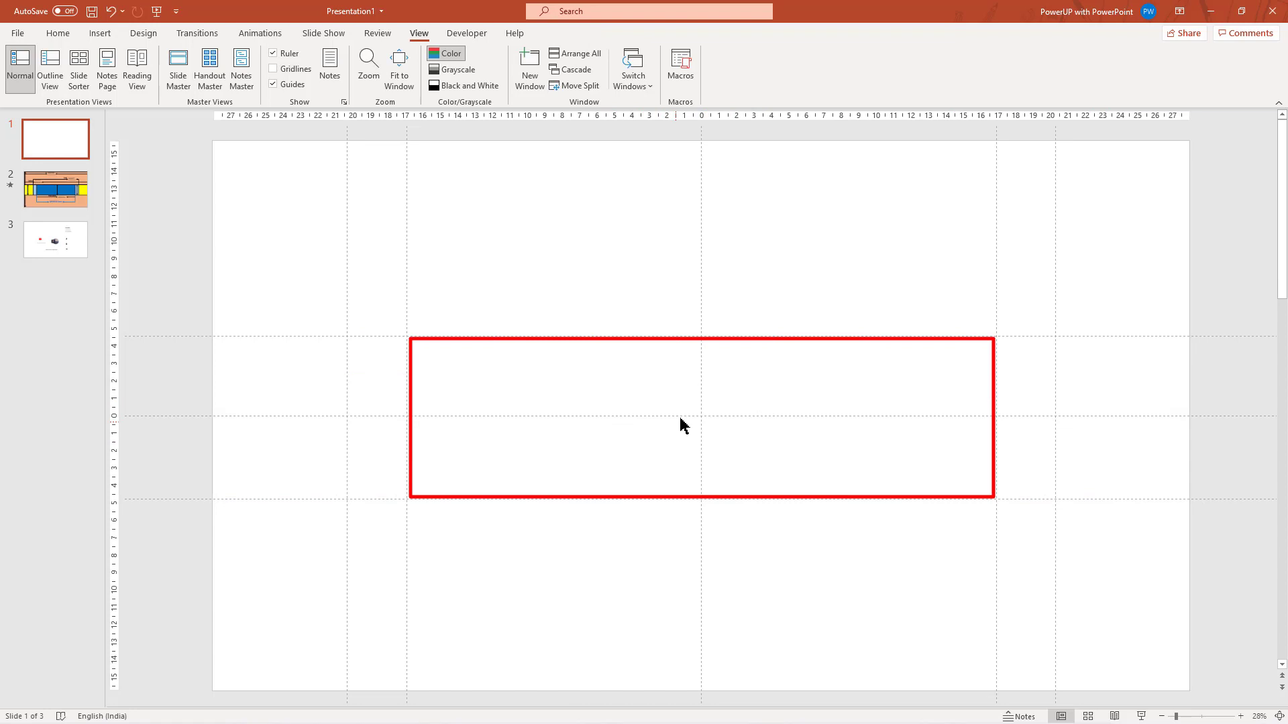
- Give the slide background a pattern fill with Dark Blue background and Light Blue foreground
right_click(664, 441)
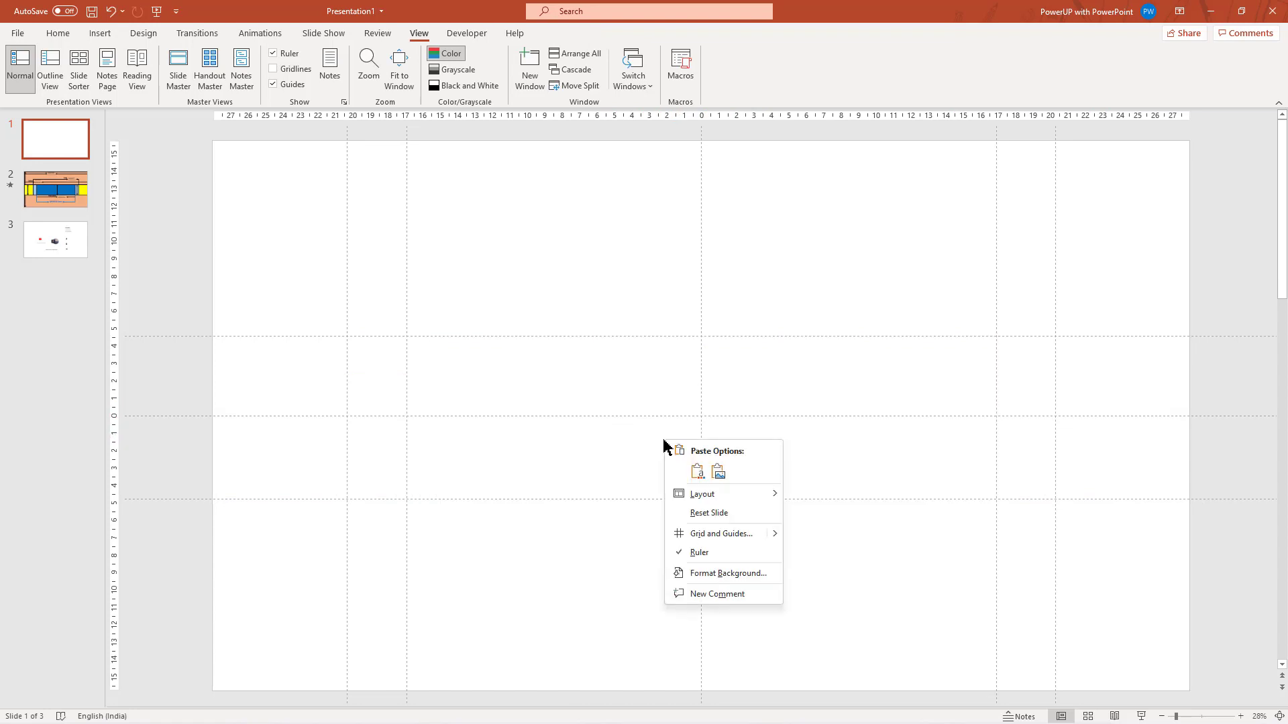
left_click(696, 574)
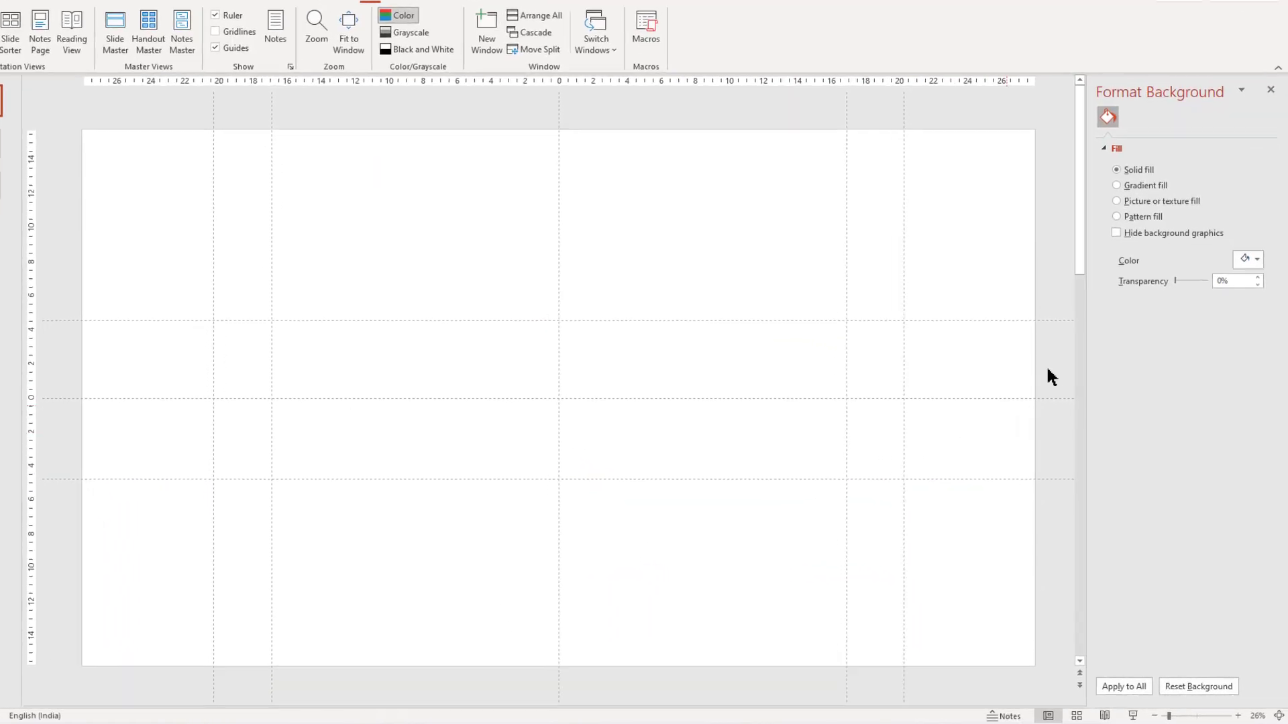
left_click(1096, 158)
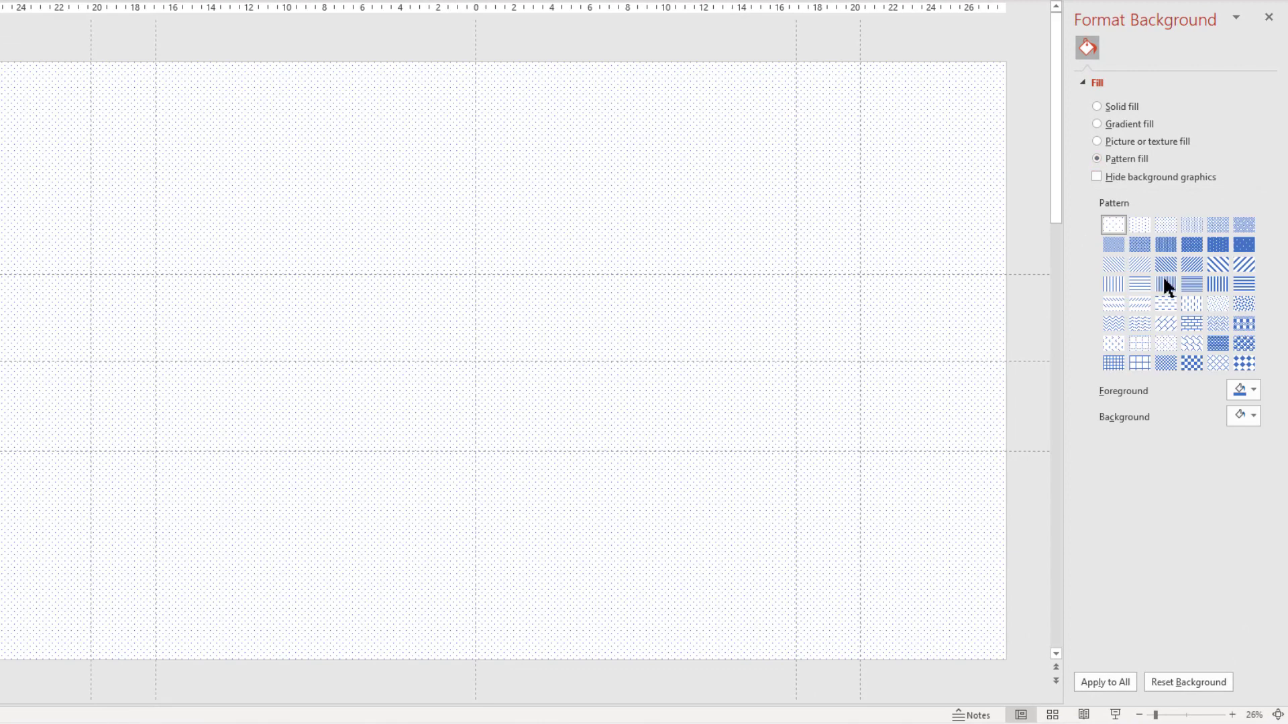
left_click(1242, 414)
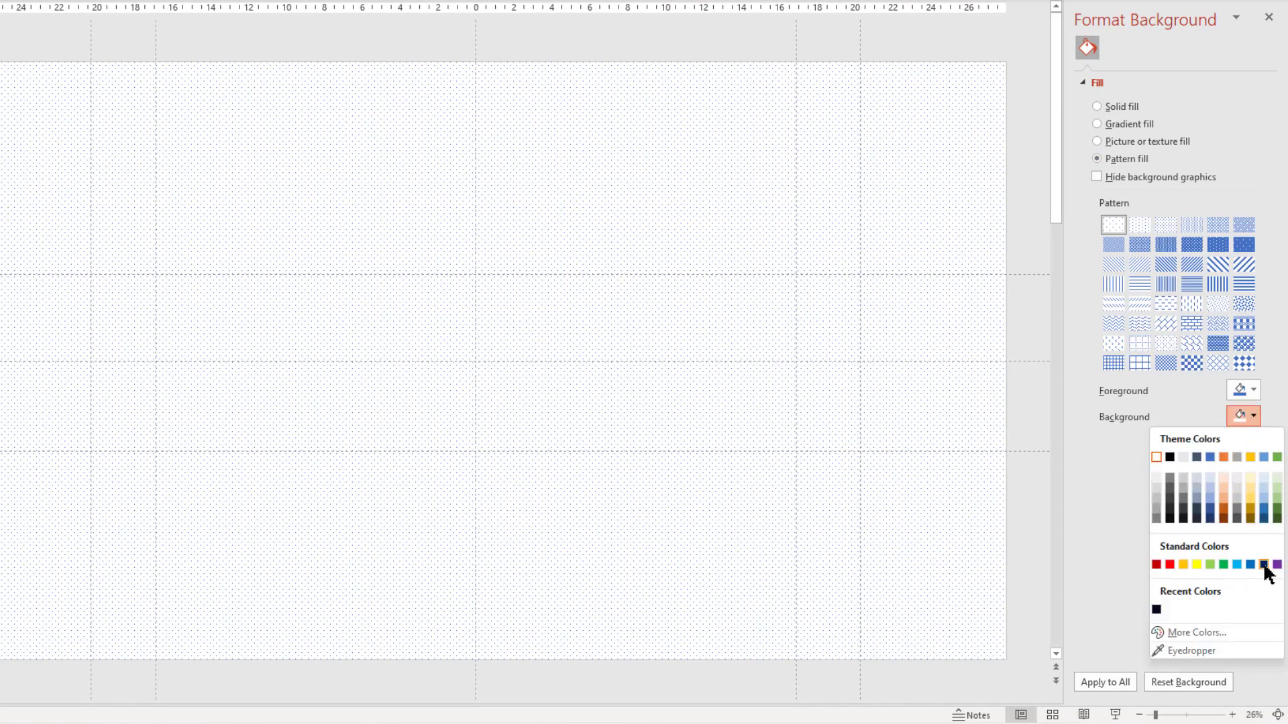
left_click(1264, 565)
left_click(1247, 390)
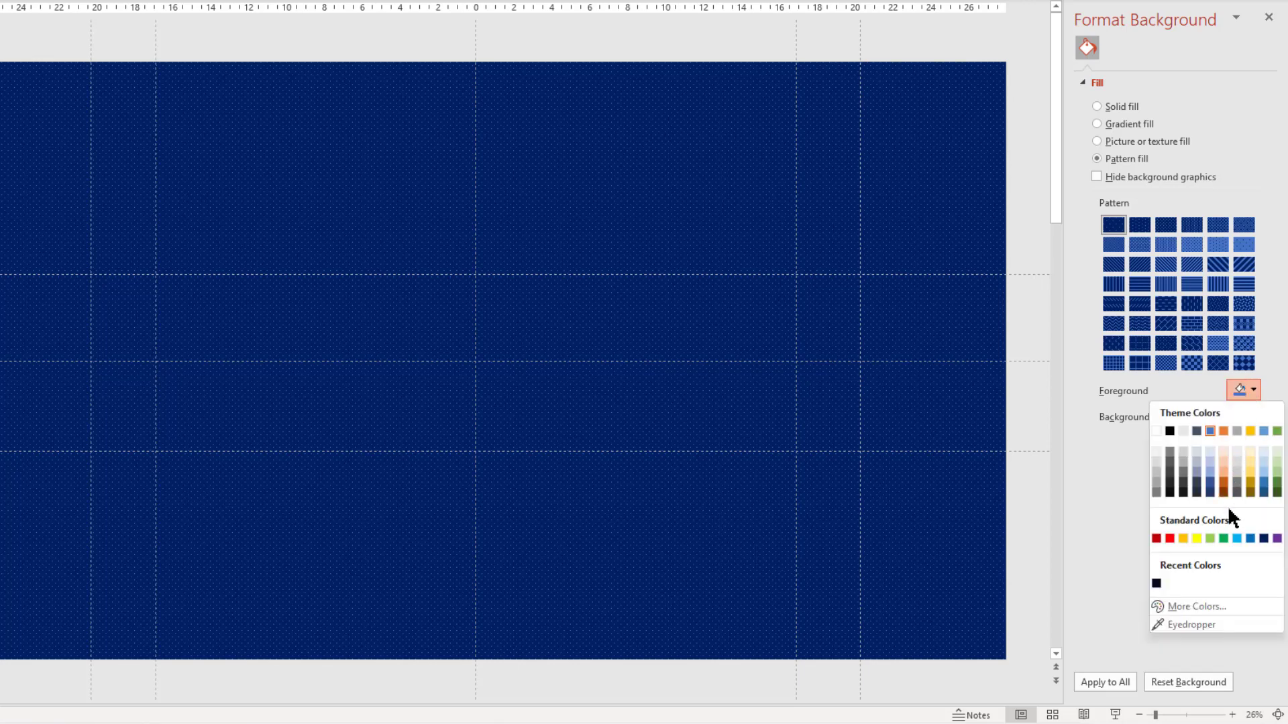
left_click(1237, 537)
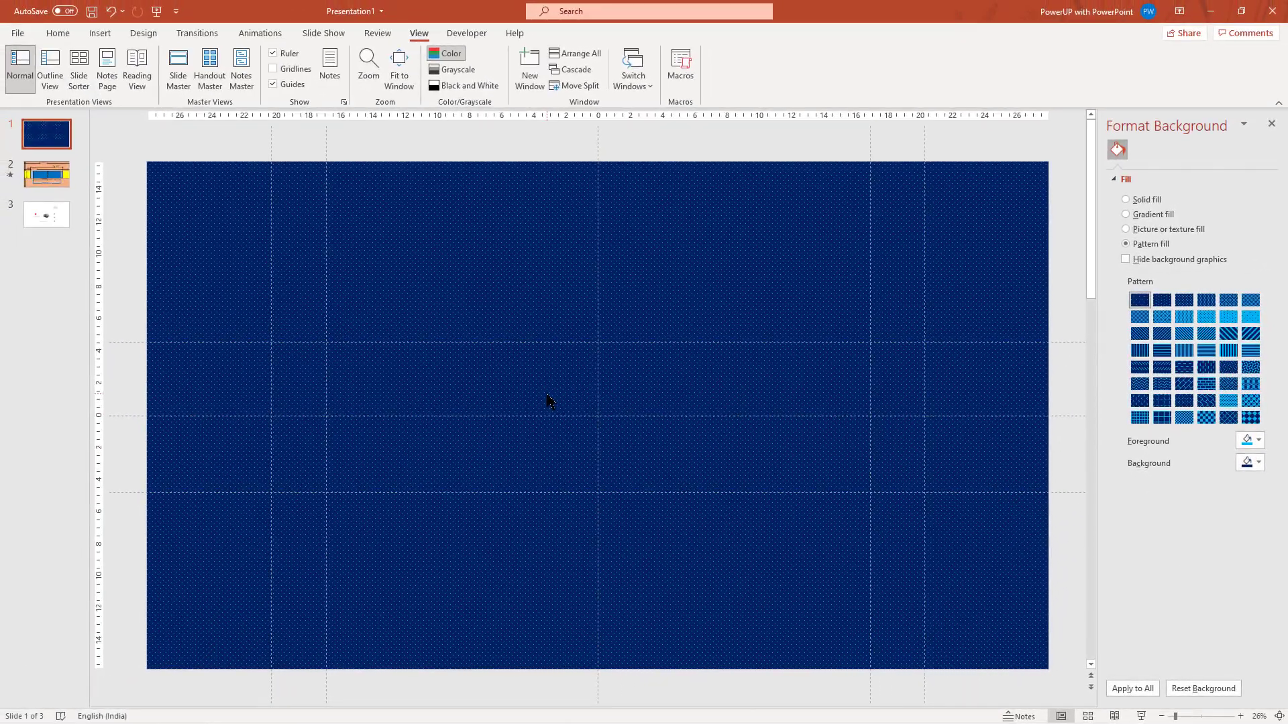
- Draw a full-width rectangle band between the guides and remove its outline
left_click(99, 33)
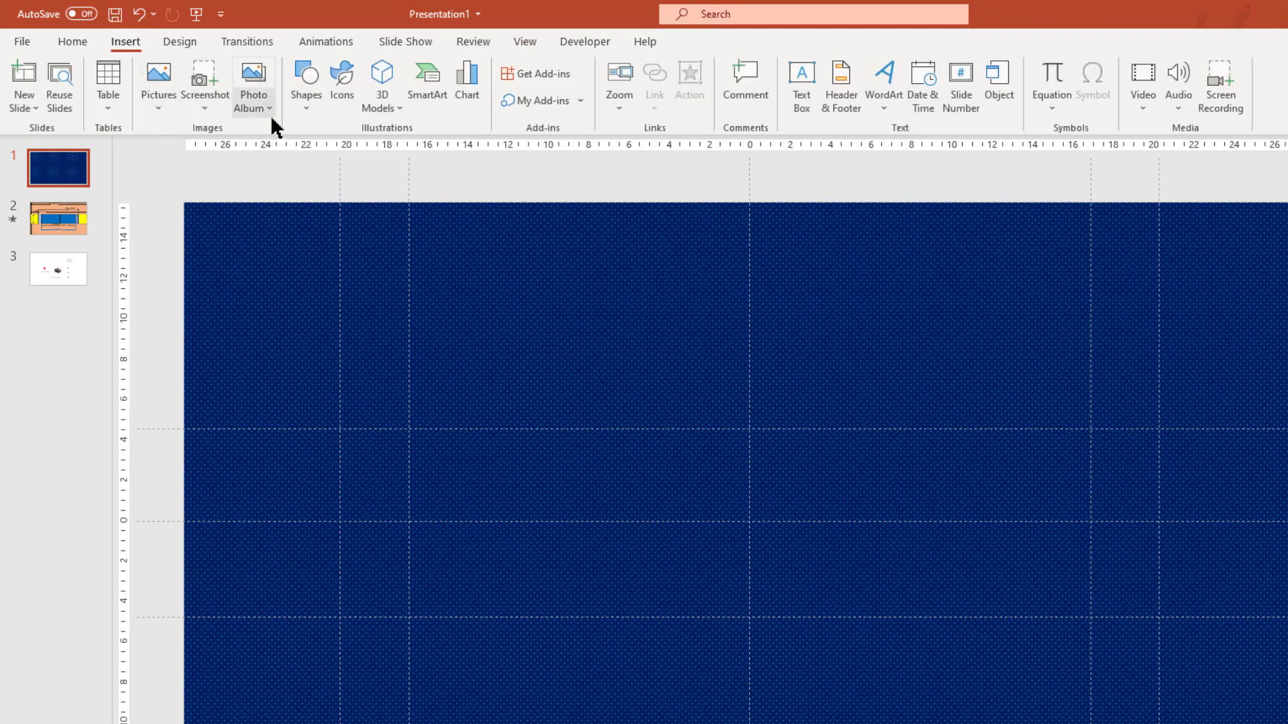
left_click(305, 110)
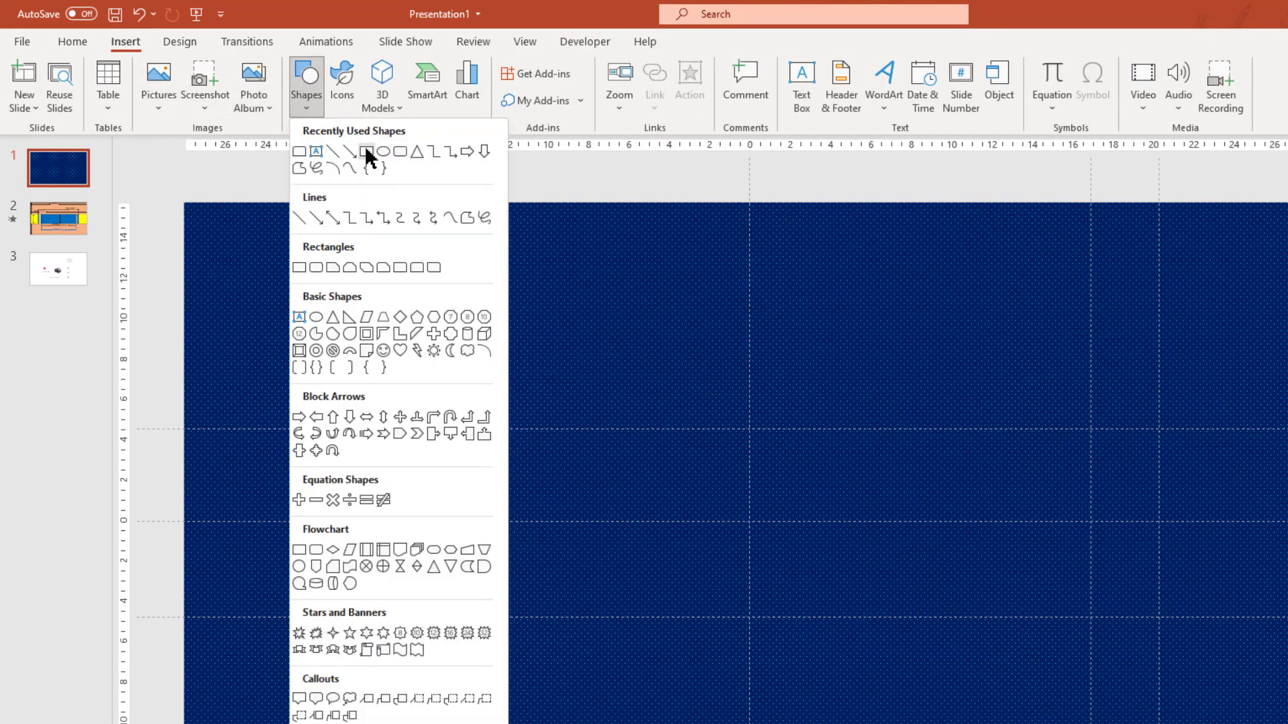
left_click(366, 155)
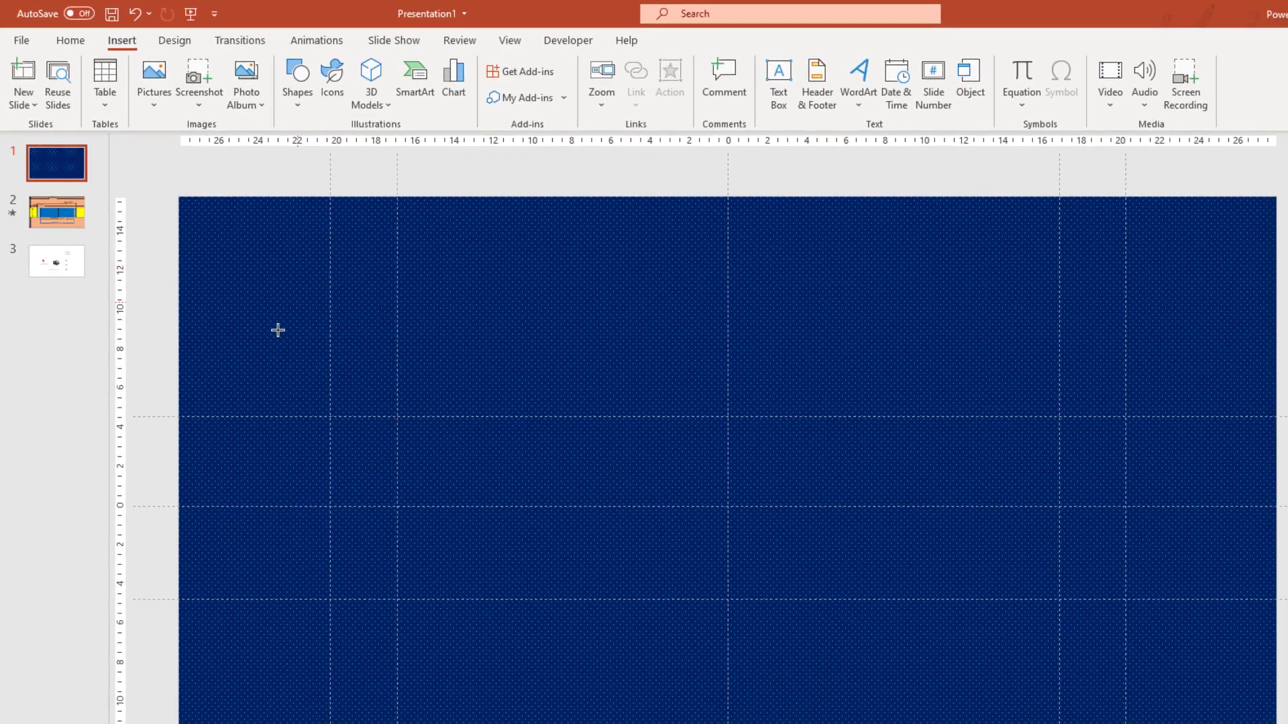
left_click_drag(185, 430, 389, 496)
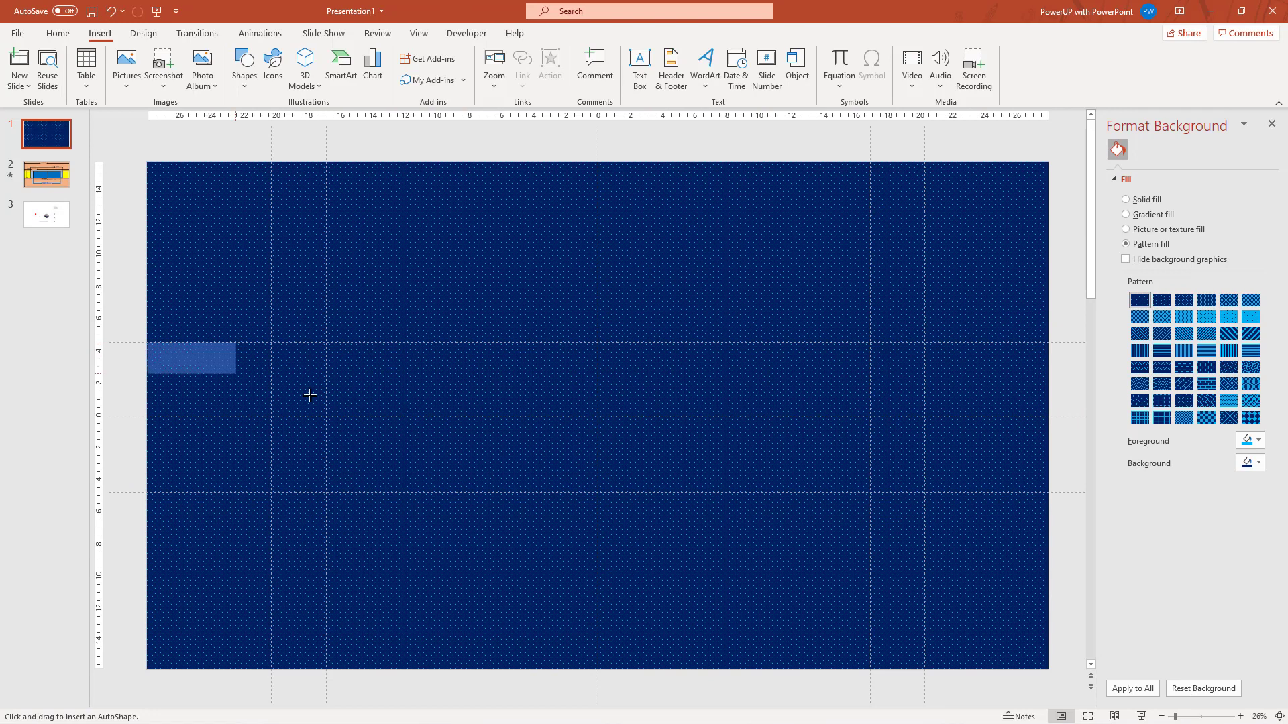
left_click_drag(310, 395, 1052, 494)
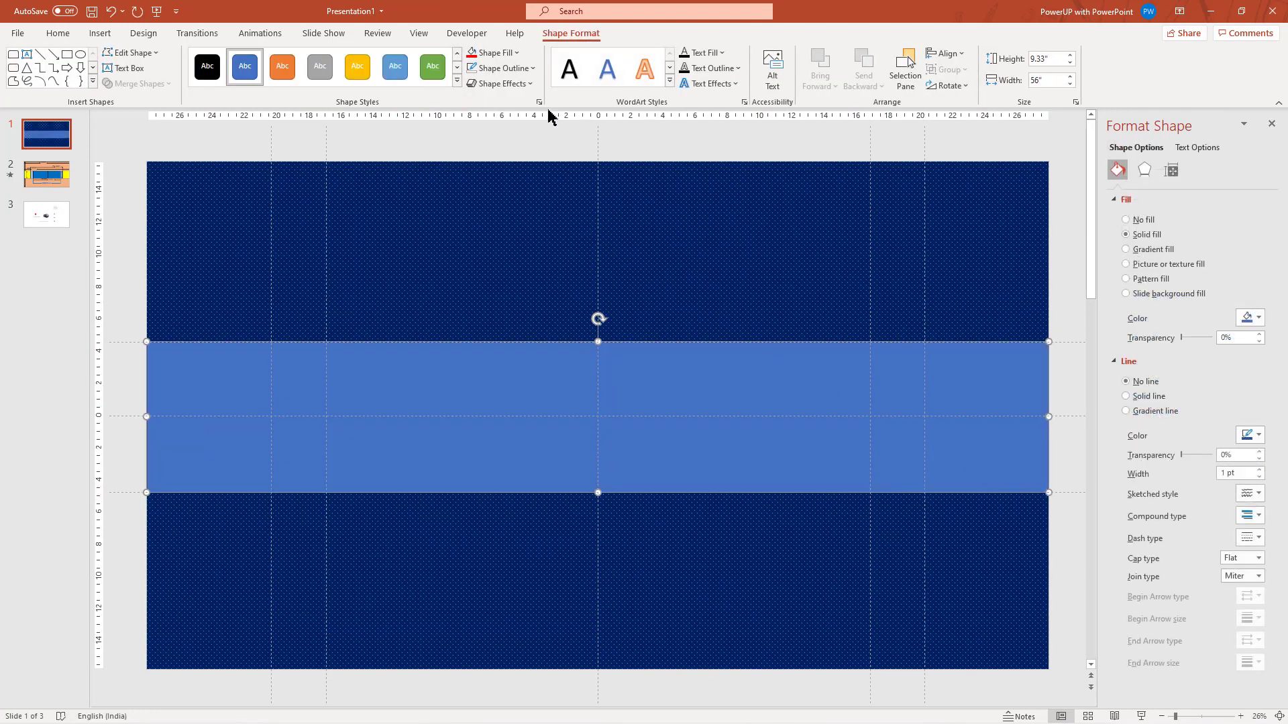
left_click(513, 69)
left_click(508, 255)
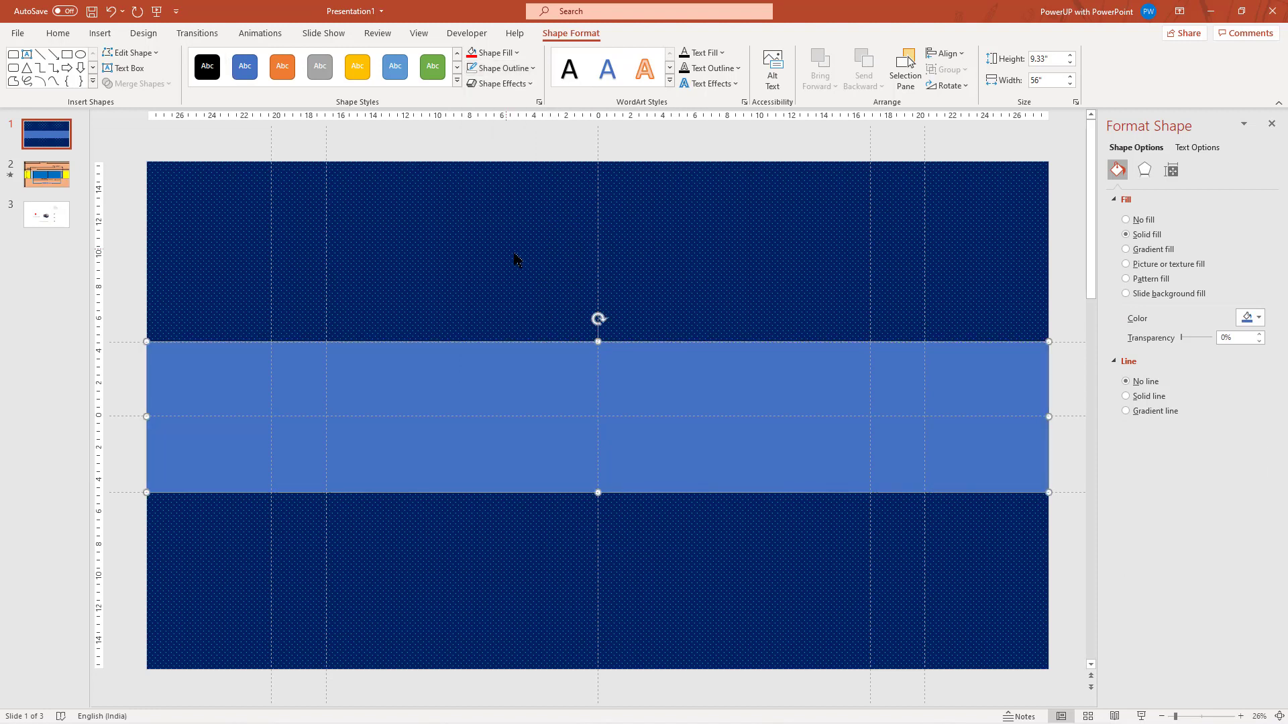
- Set a radial gradient from center, first stop fully transparent and a red stop at 29%
left_click(1135, 250)
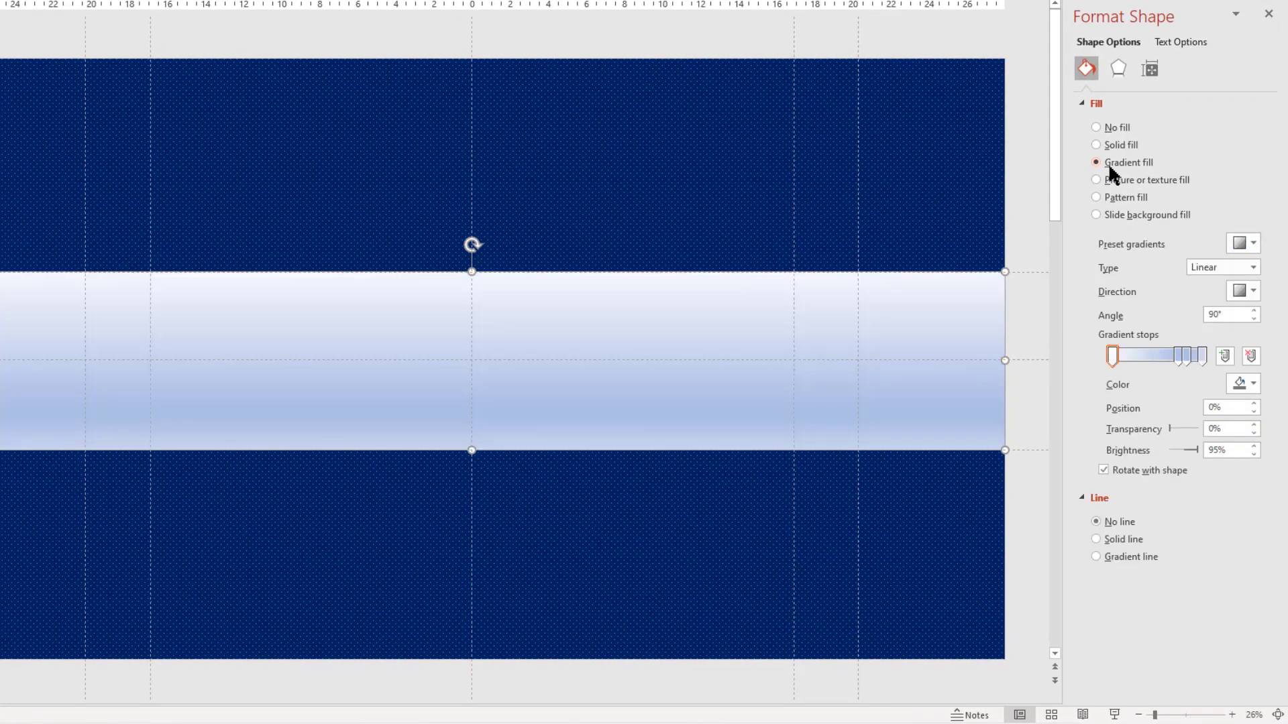
left_click(1251, 267)
left_click(1238, 299)
left_click(1252, 290)
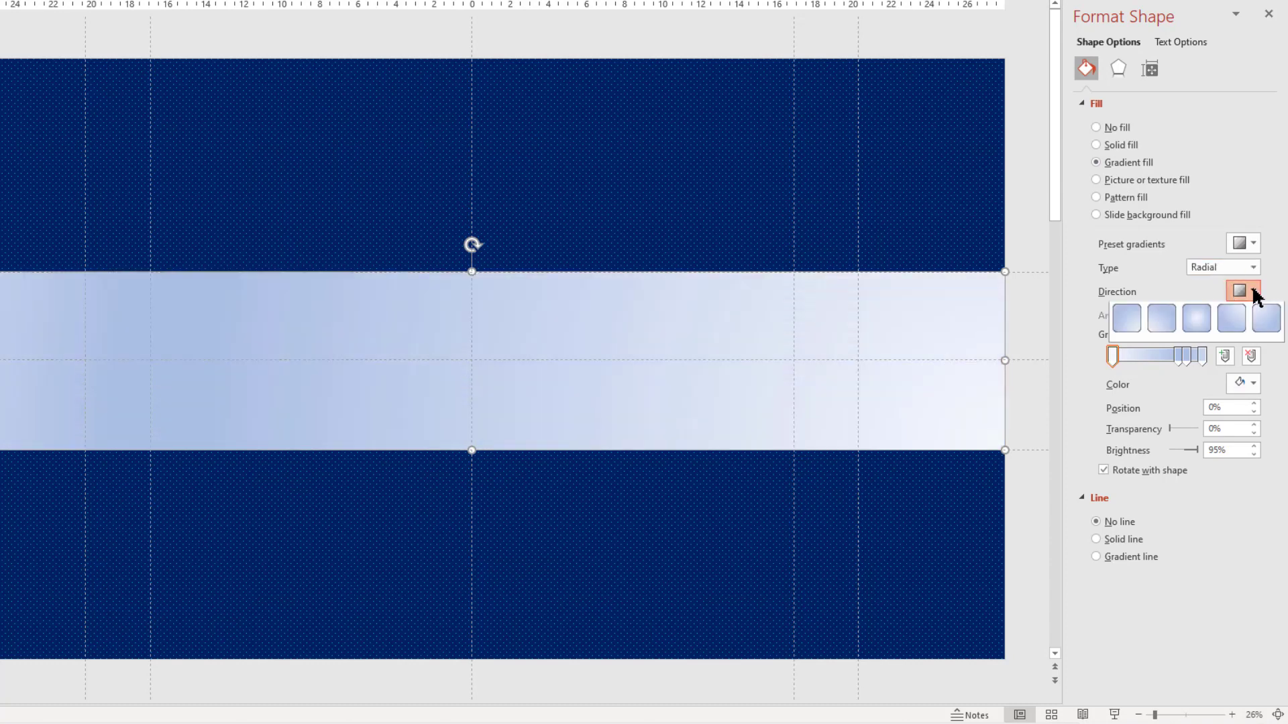
left_click(1196, 321)
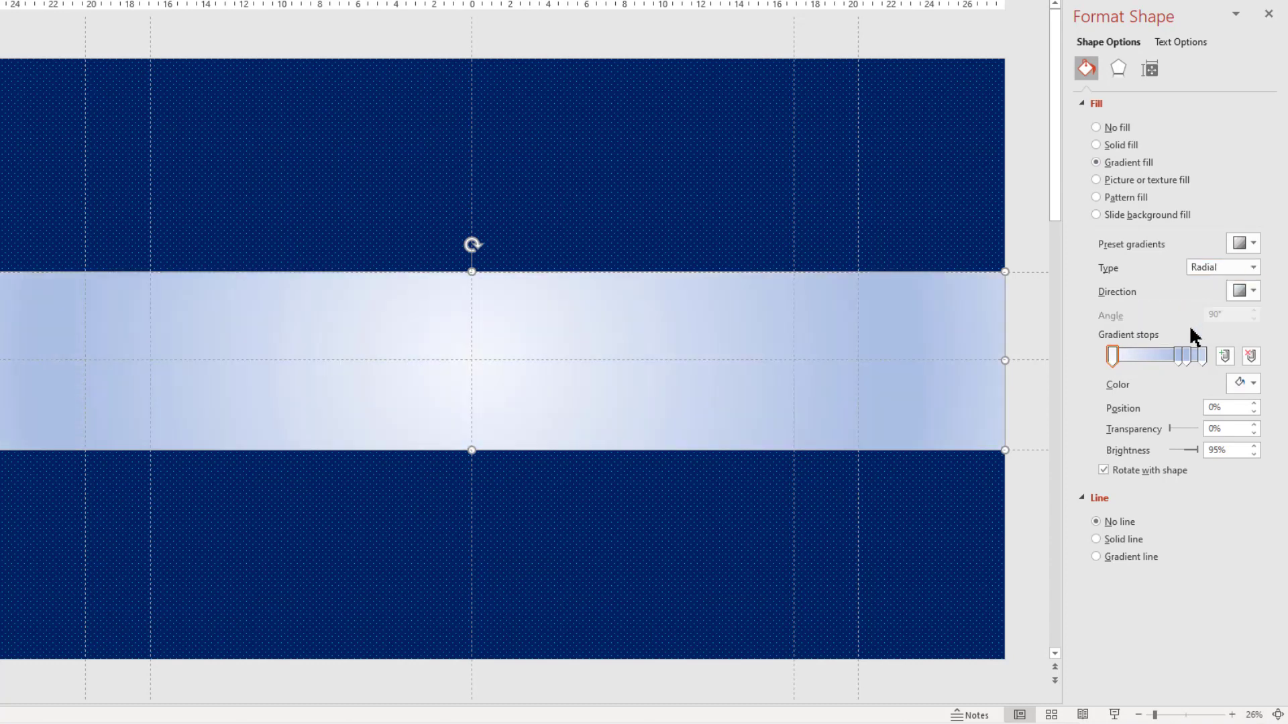
left_click(1112, 359)
left_click_drag(1171, 432, 1204, 434)
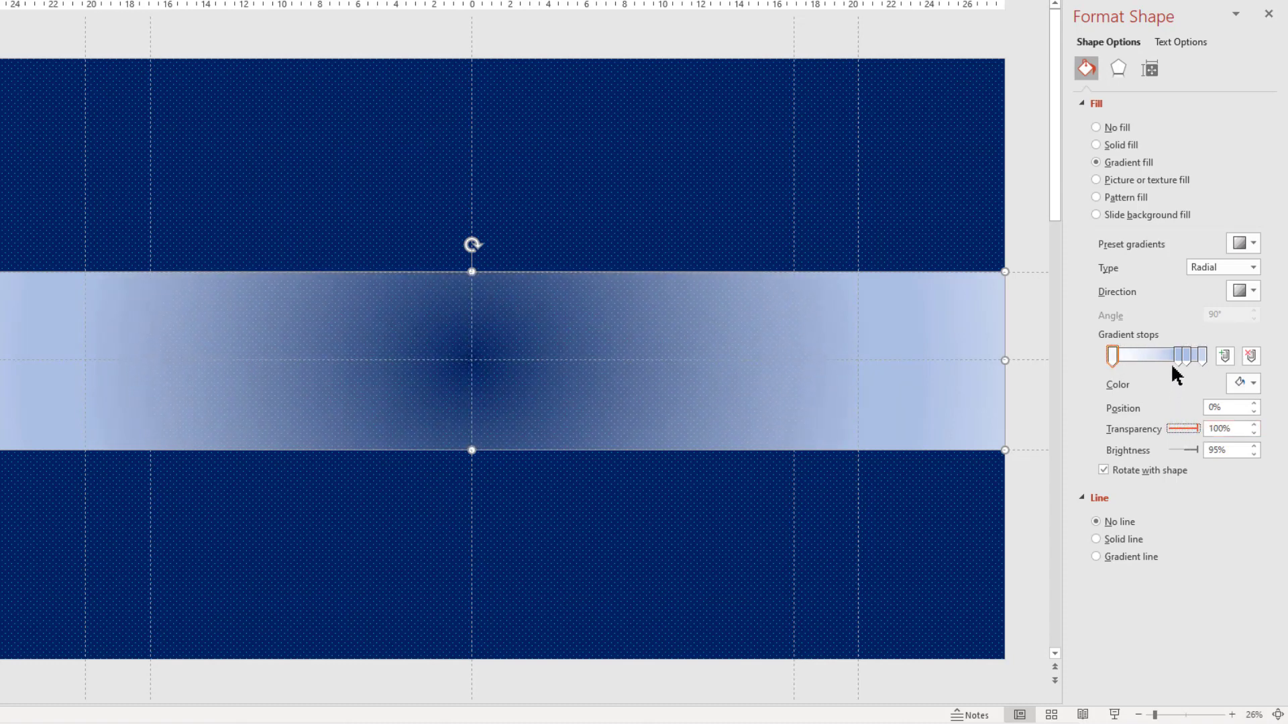
left_click_drag(1178, 362, 1138, 363)
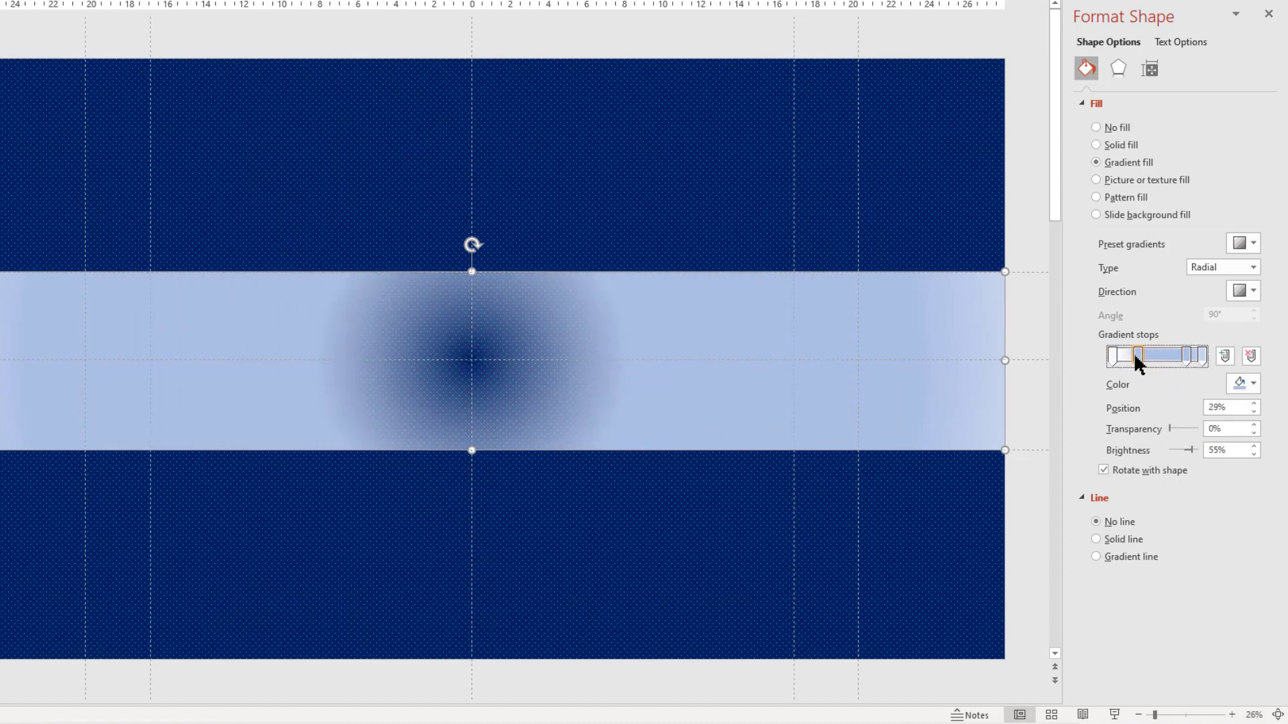
left_click(1242, 382)
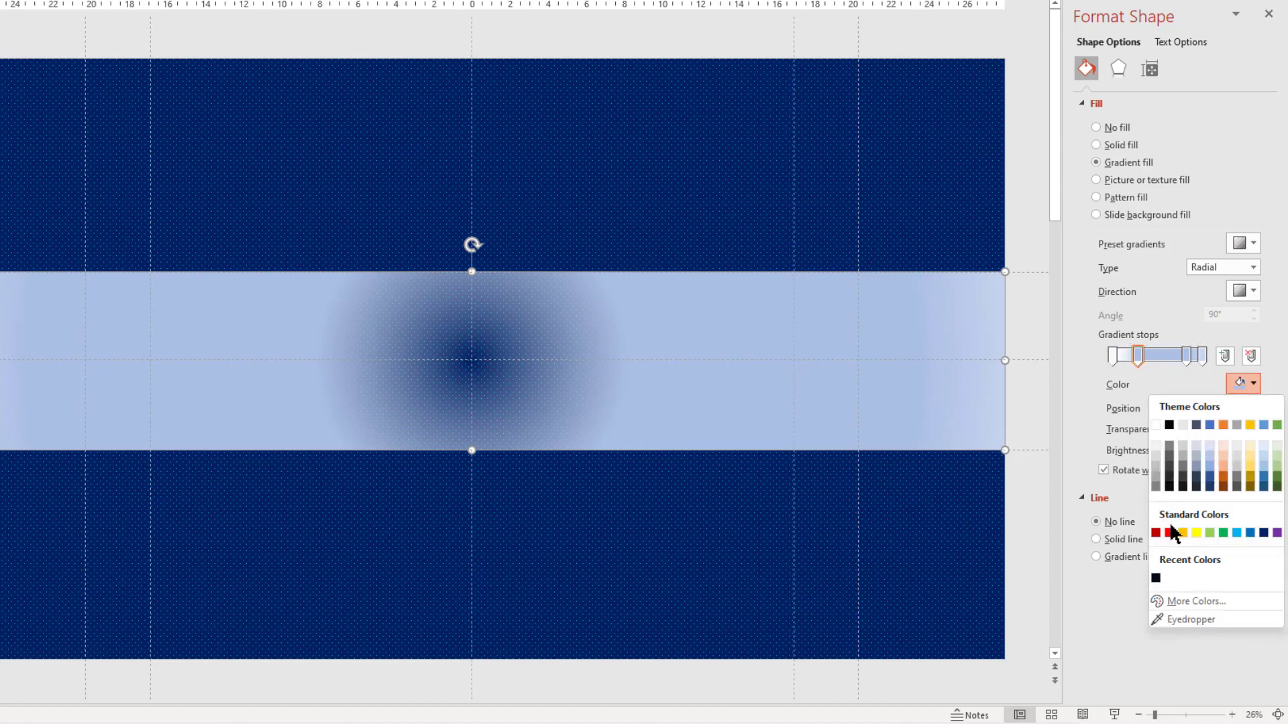
left_click(1169, 533)
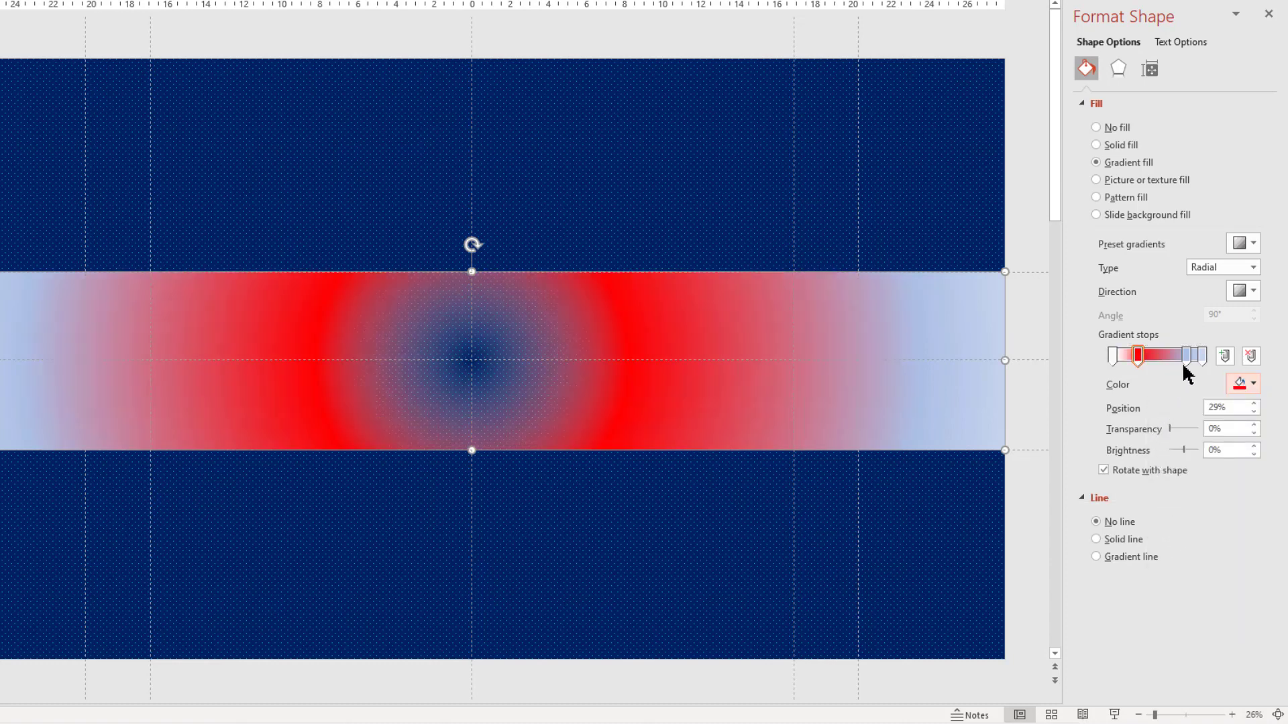
- Add Light Blue, Blue at 73% and Dark Blue end stops, then widen the red ring
left_click_drag(1184, 365, 1146, 362)
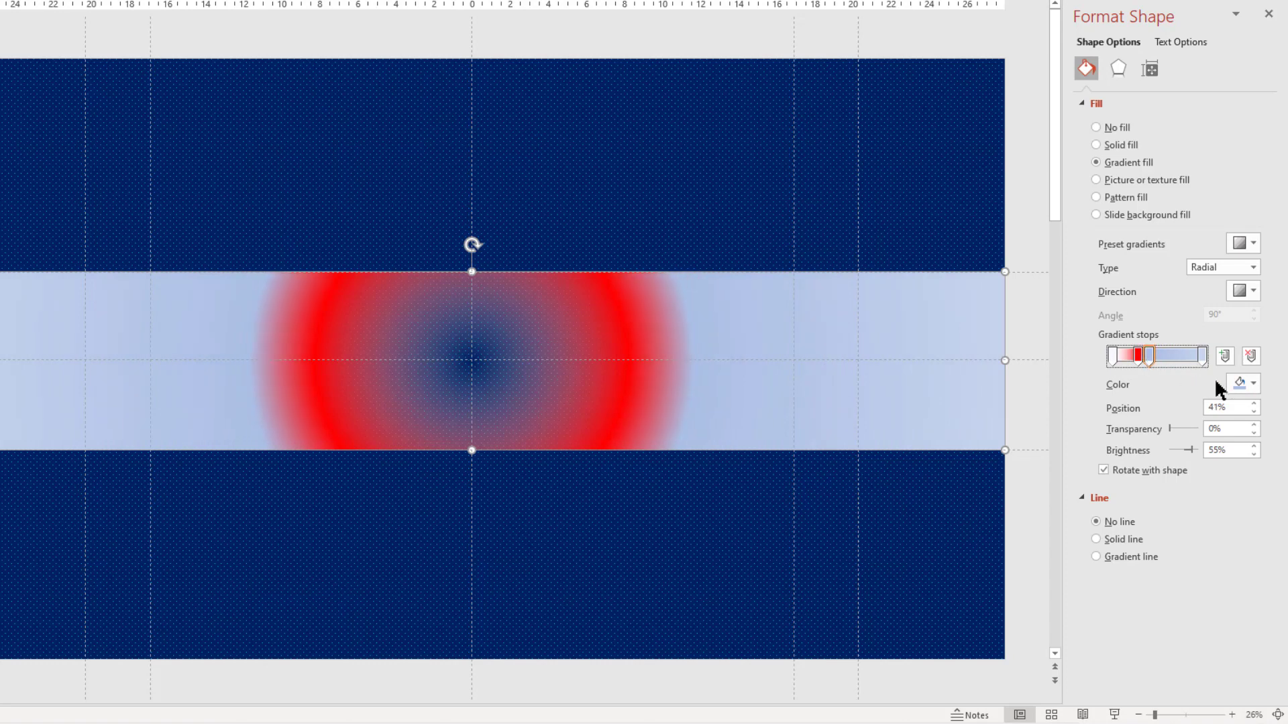
left_click(1243, 383)
left_click(1237, 533)
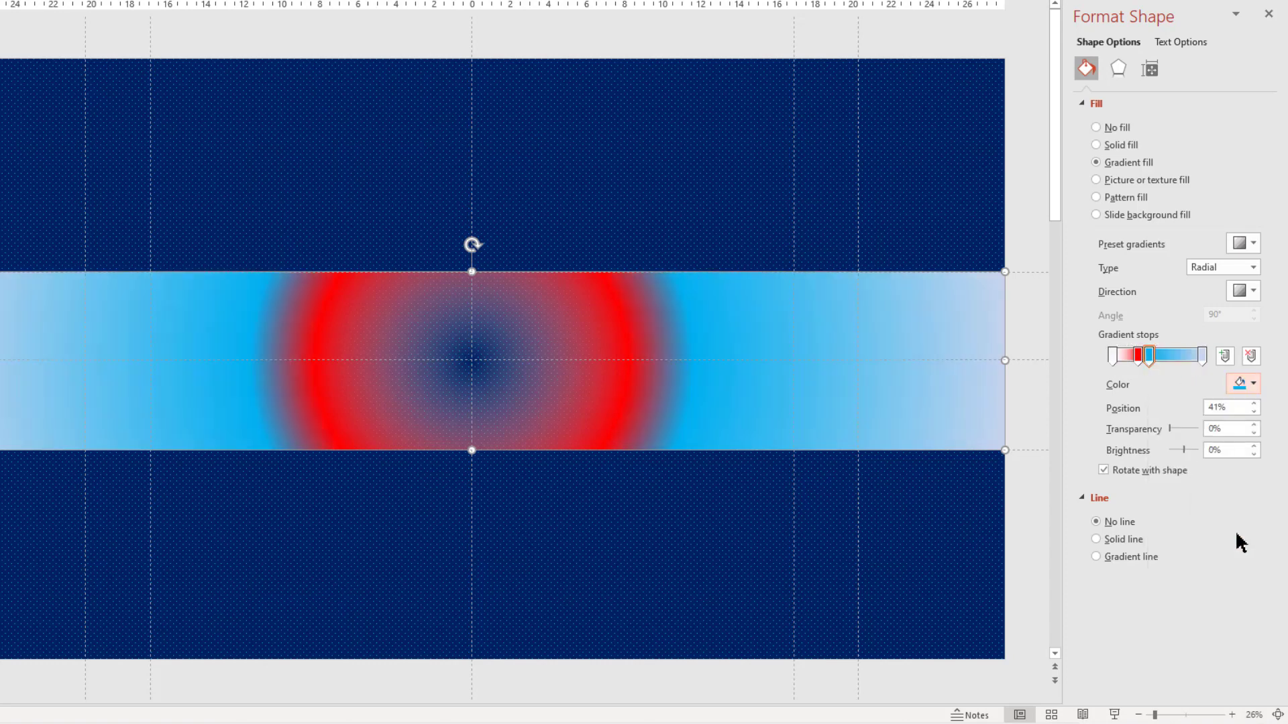
left_click_drag(1204, 357, 1182, 359)
left_click(1244, 384)
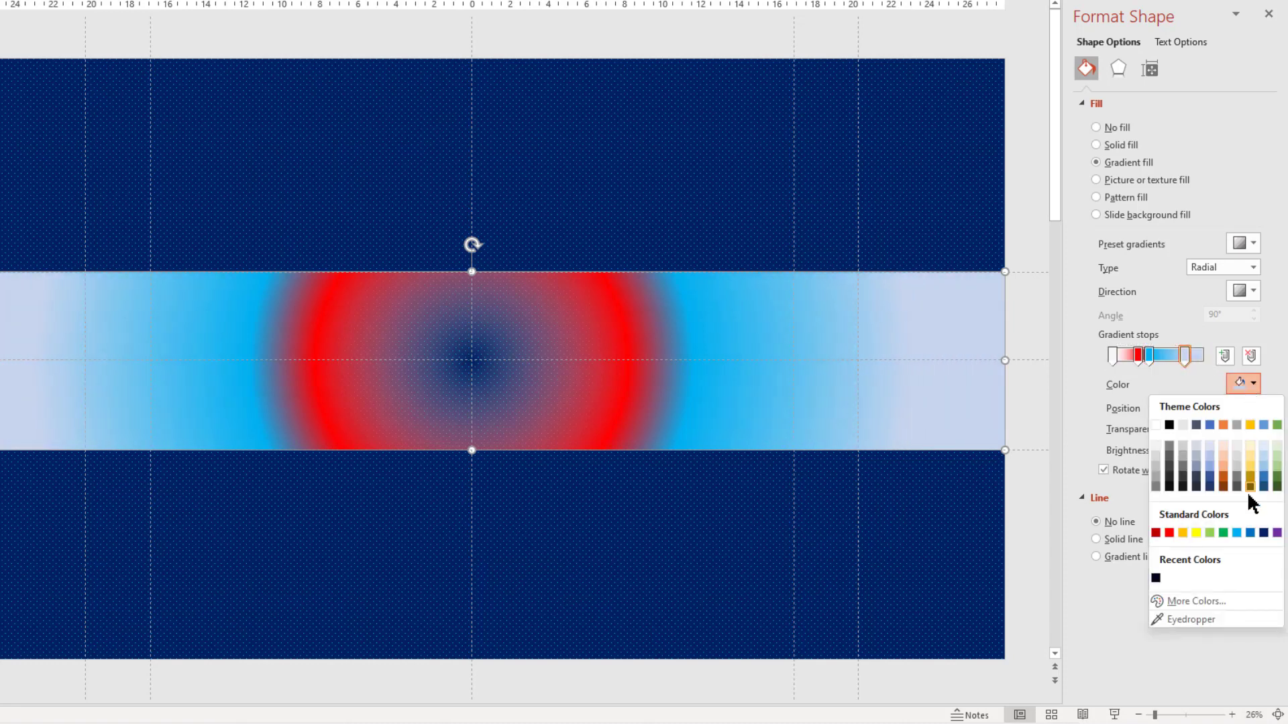
left_click(1250, 531)
left_click_drag(1184, 359, 1177, 359)
left_click(1200, 361)
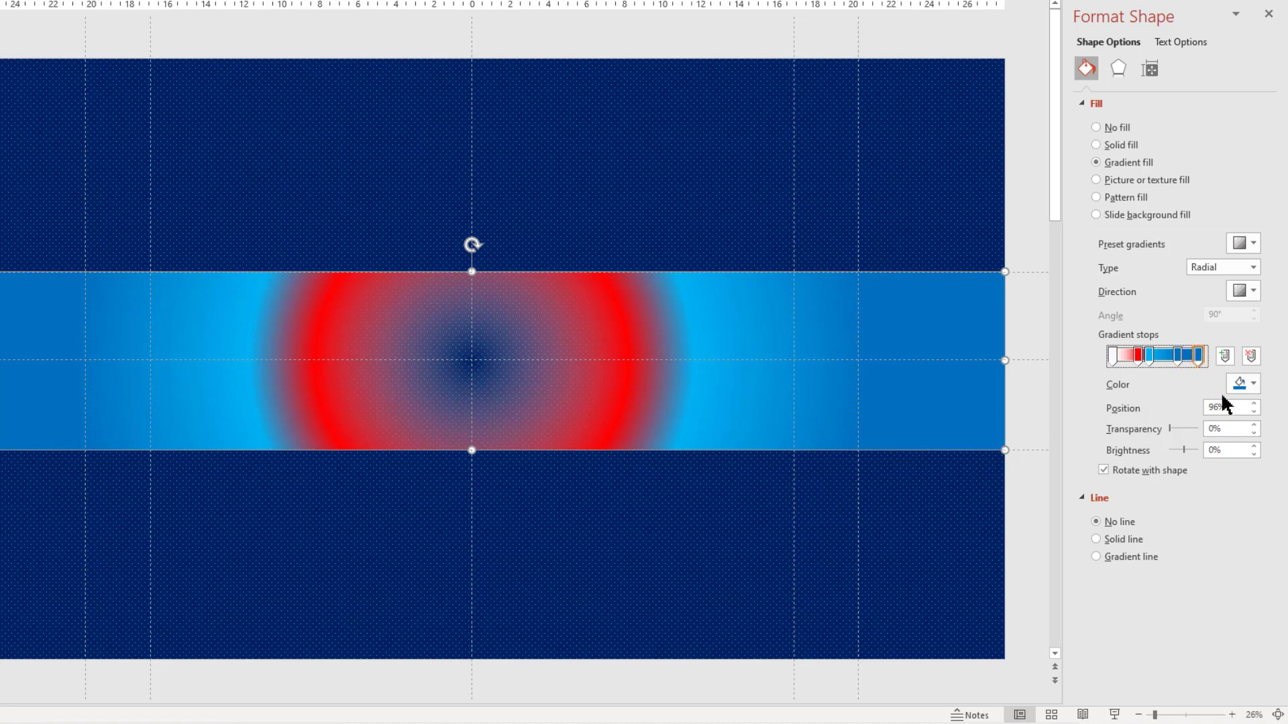
left_click(1244, 384)
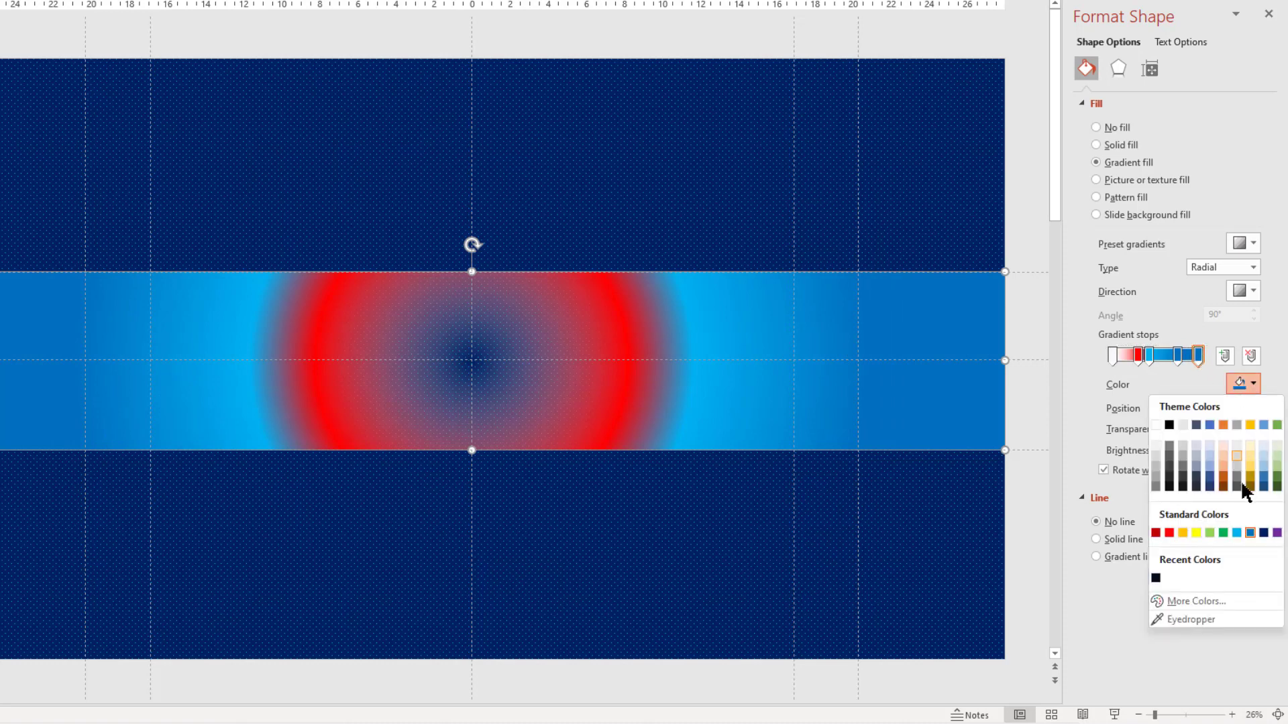
left_click(1263, 532)
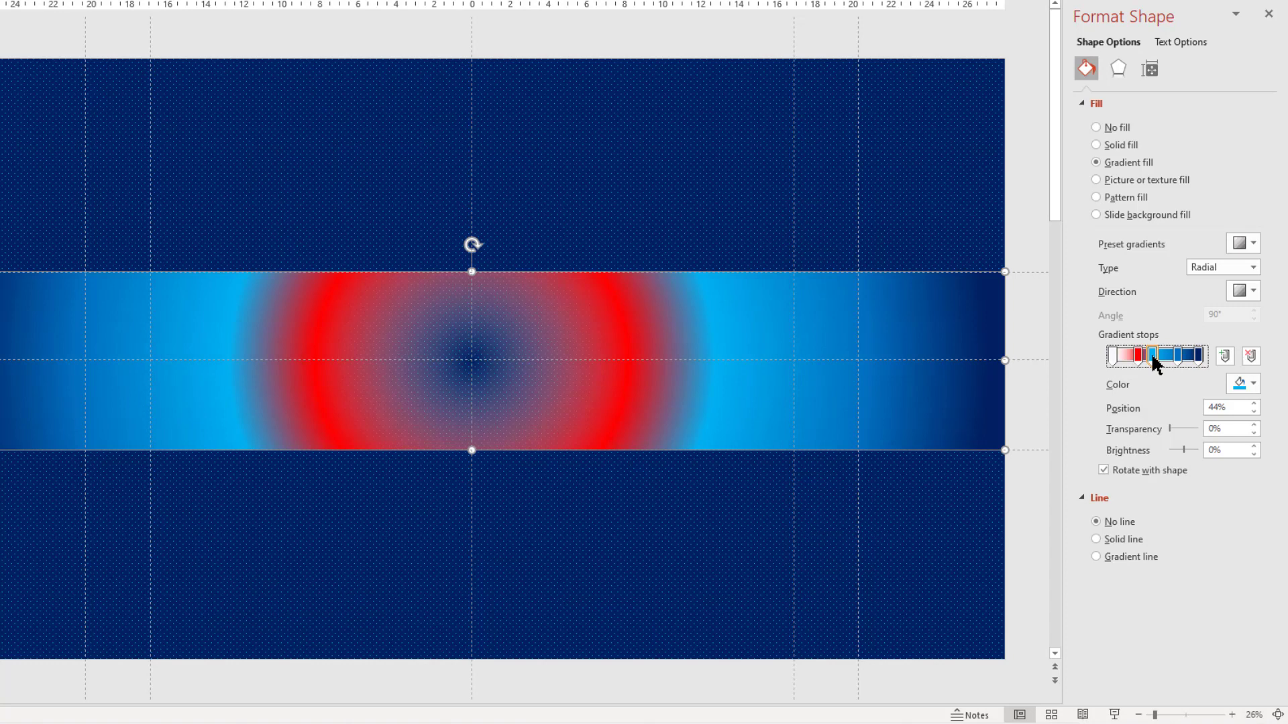
left_click_drag(1139, 358, 1118, 365)
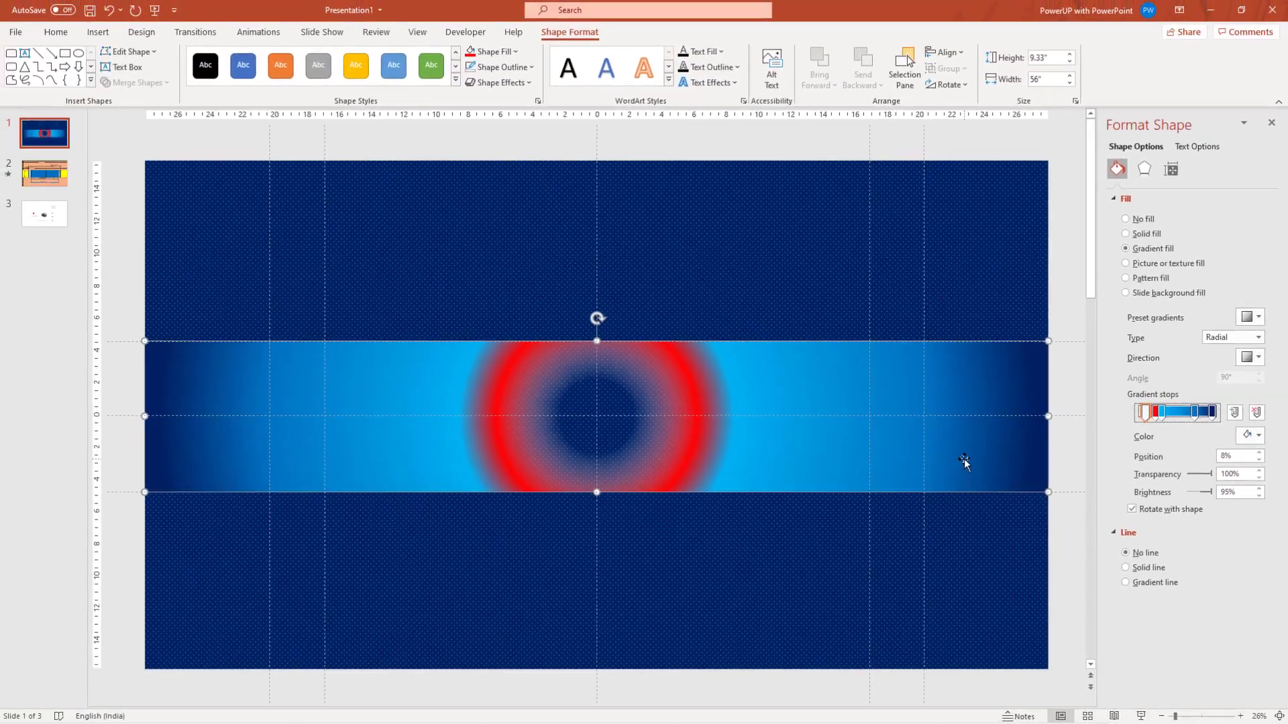
left_click(688, 557)
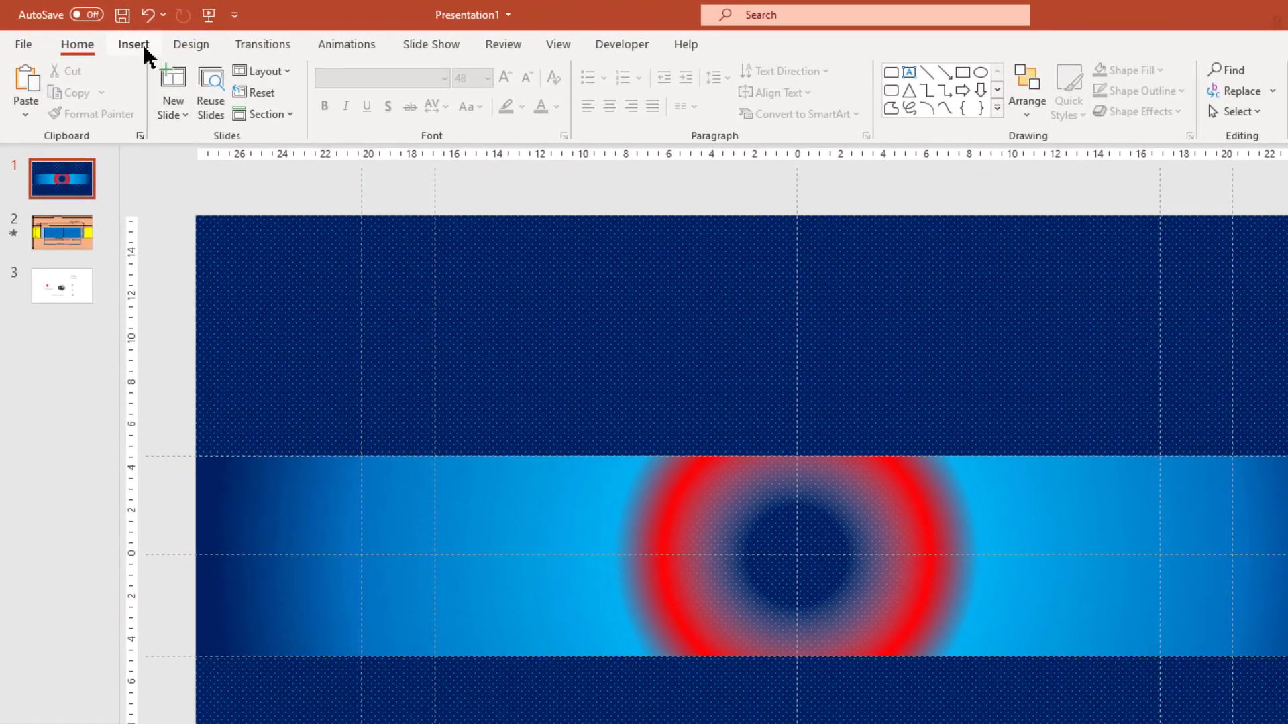
- Draw a small rounded square above the band and rotate it into a diamond
left_click(99, 33)
left_click(324, 109)
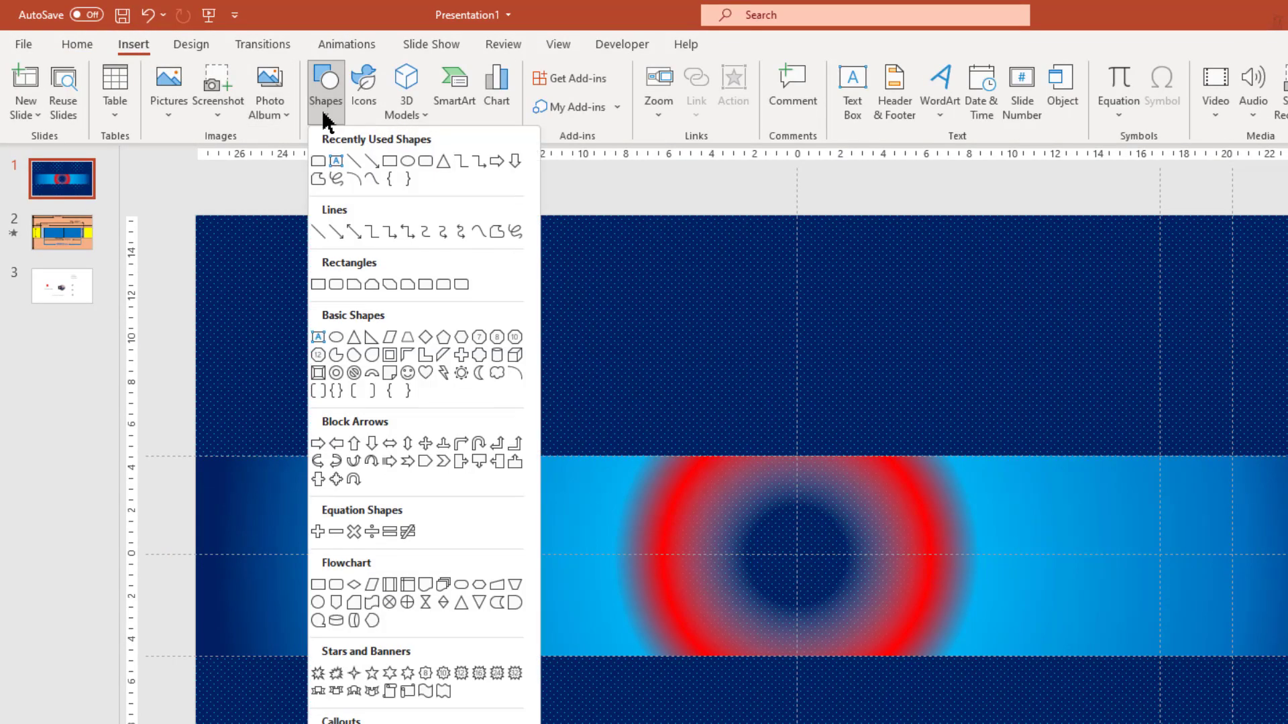
left_click(426, 161)
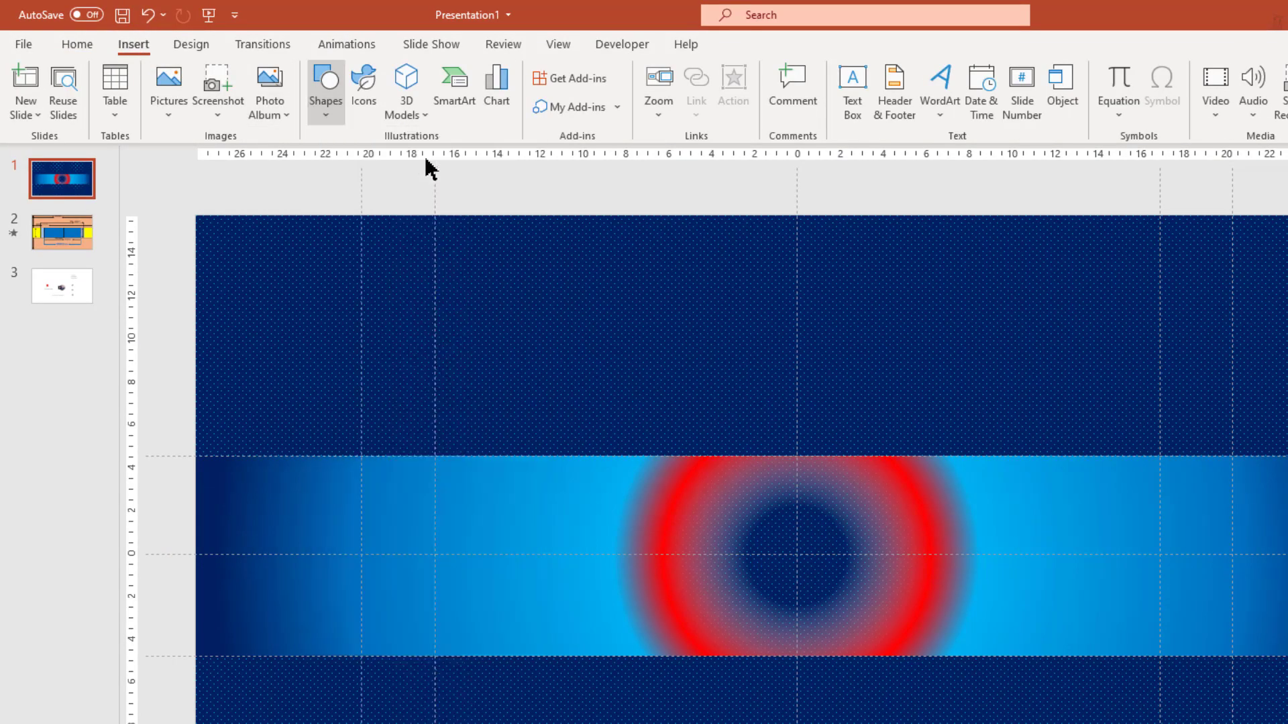
left_click_drag(543, 293, 564, 324)
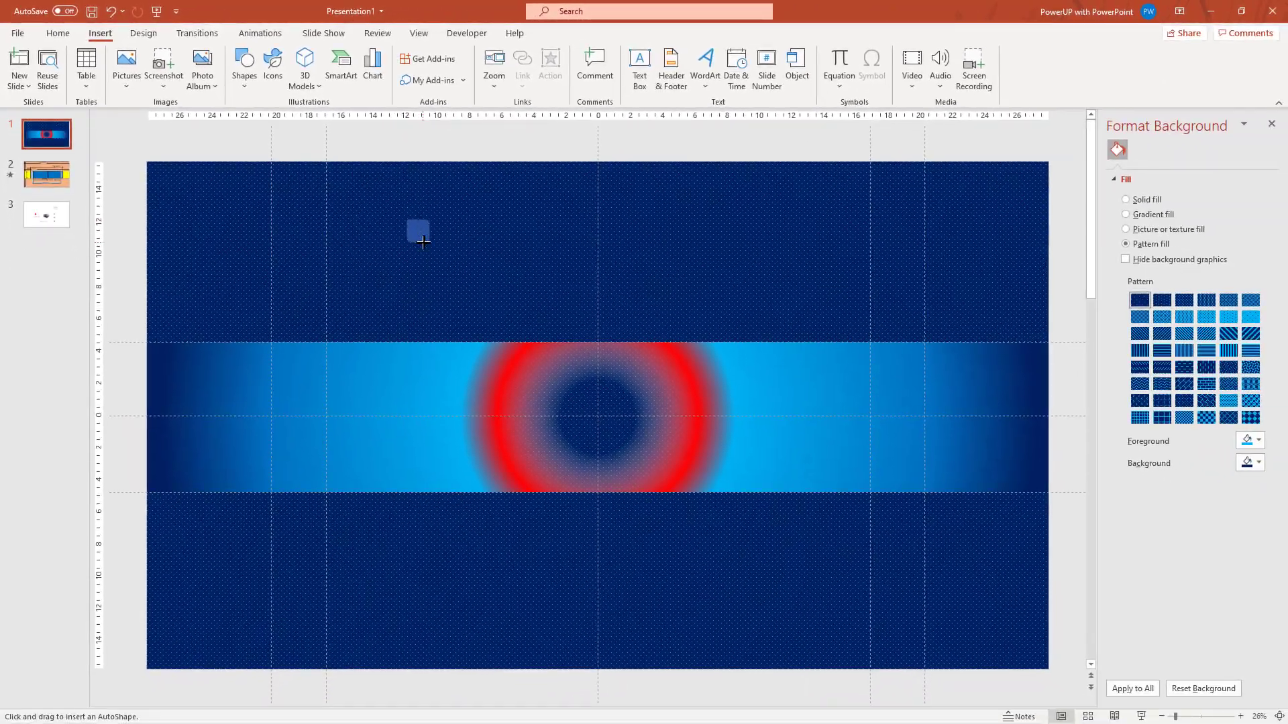
left_click_drag(423, 242, 425, 242)
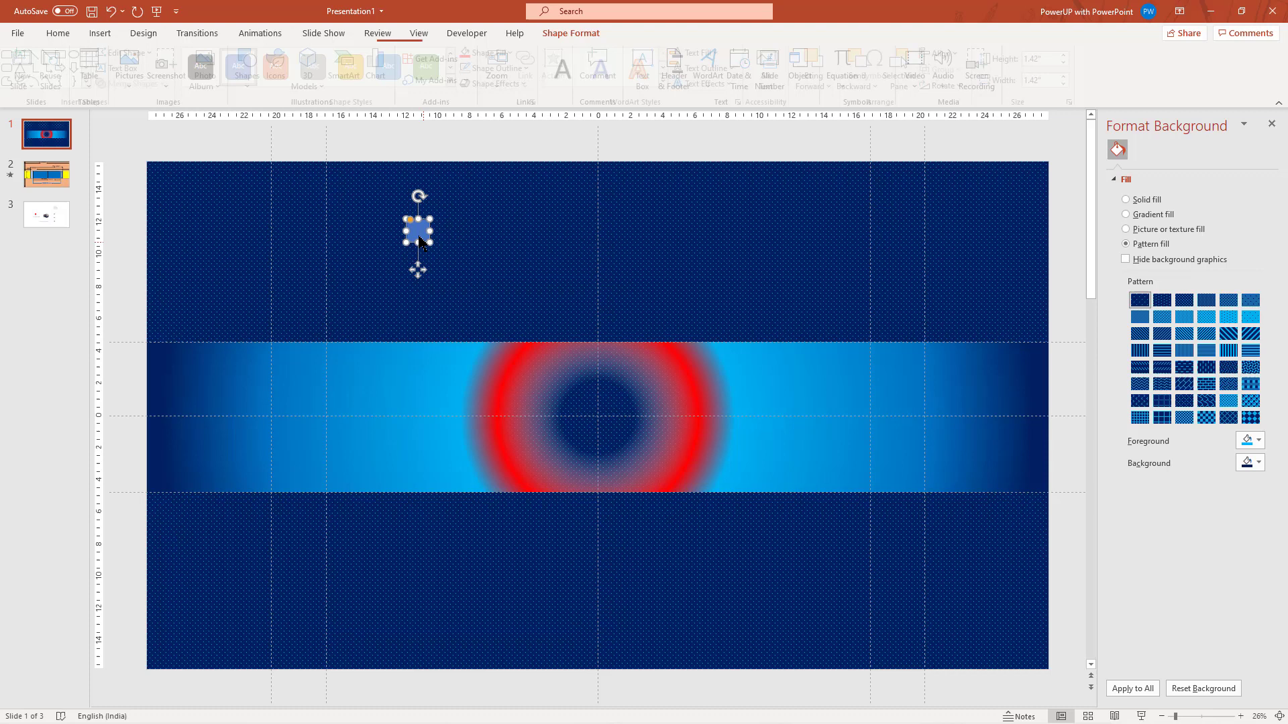
left_click(412, 221)
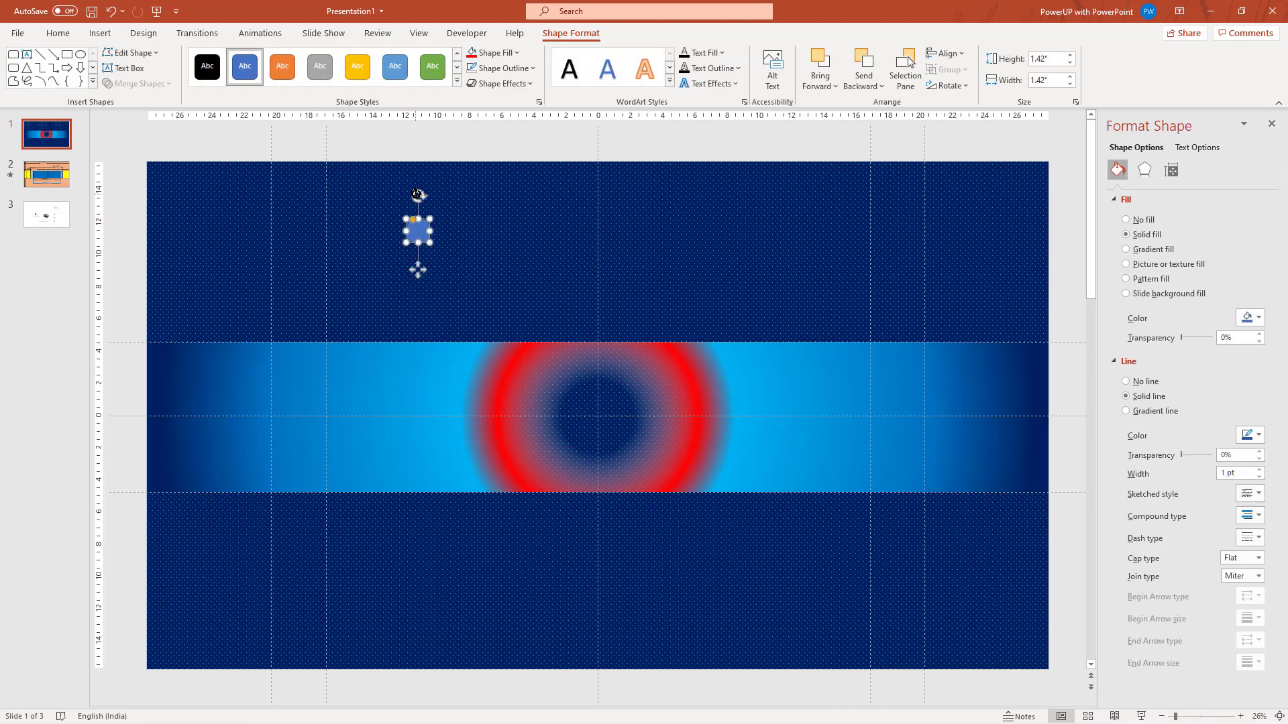
left_click_drag(444, 208, 424, 232)
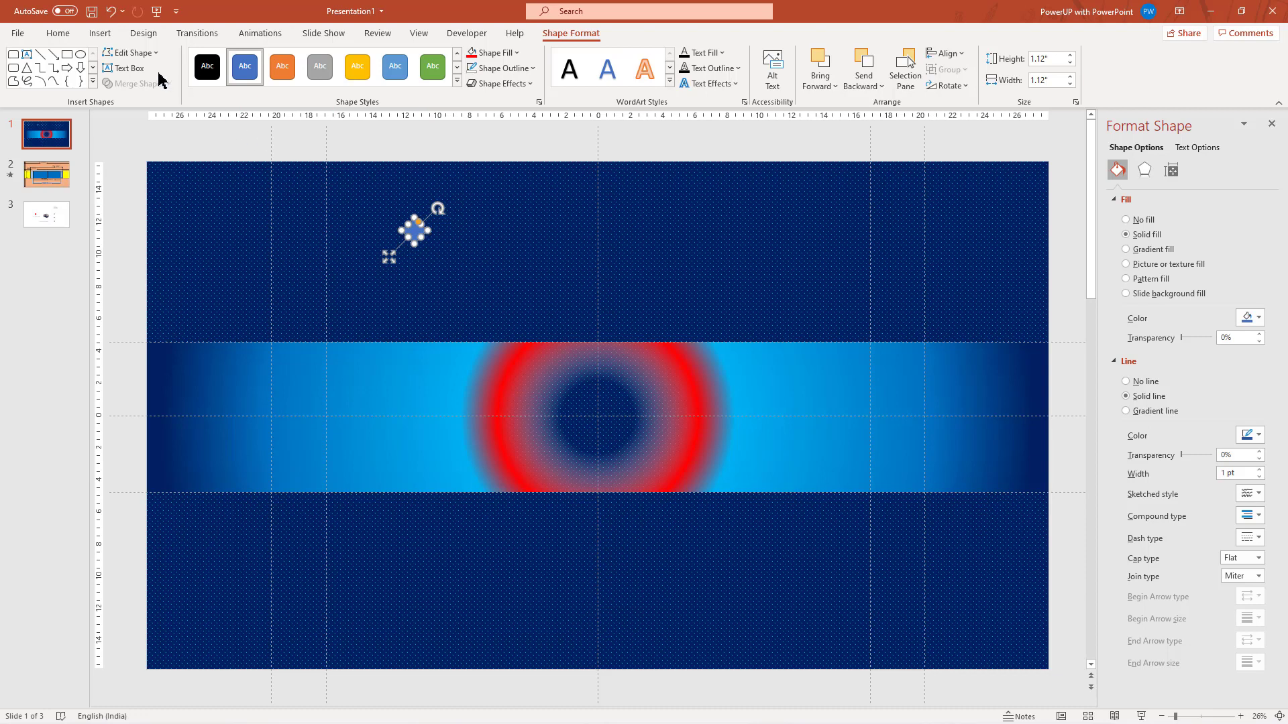
- Draw a small isosceles triangle above the band
left_click(99, 33)
left_click(244, 74)
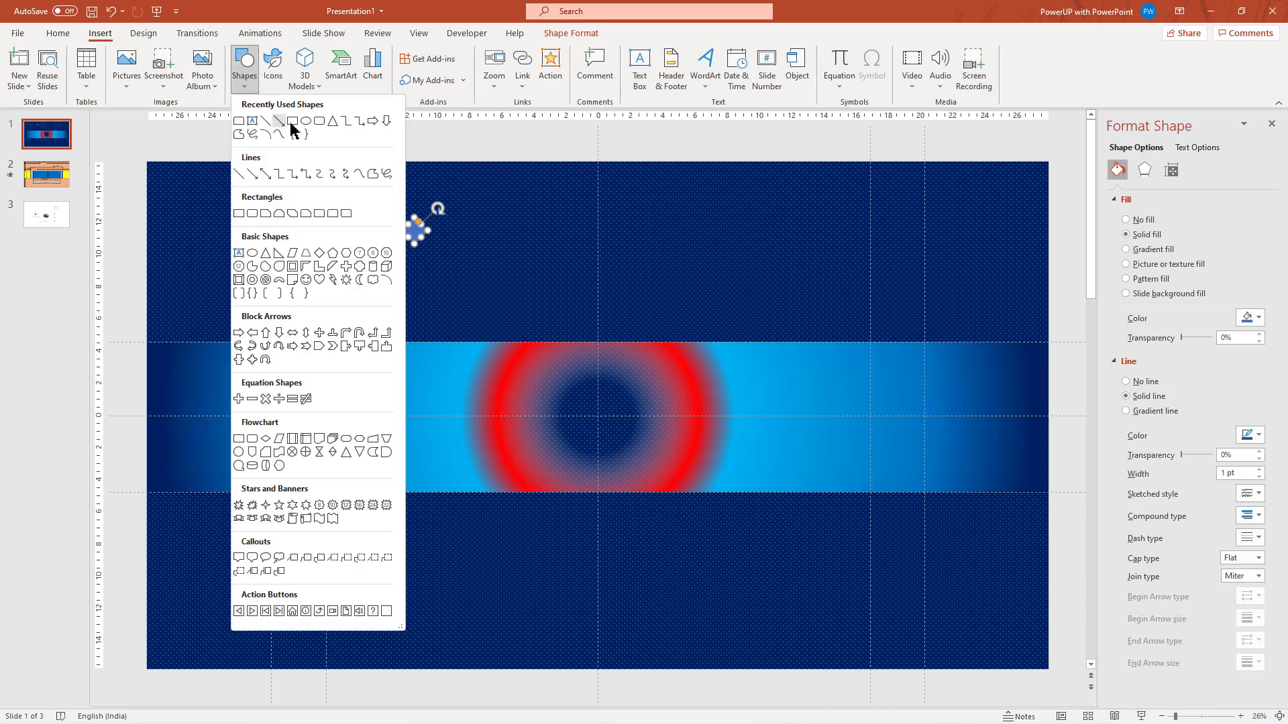
left_click(333, 122)
left_click_drag(534, 220, 551, 235)
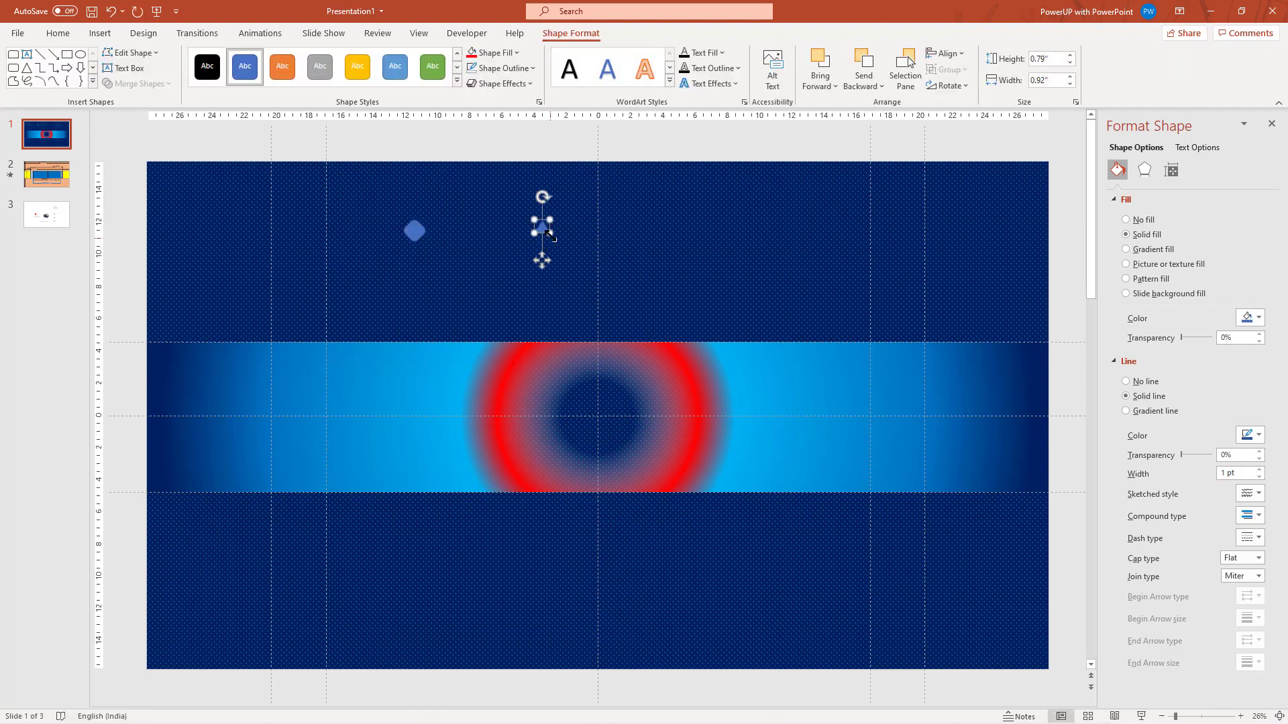
left_click(554, 237)
left_click(546, 231)
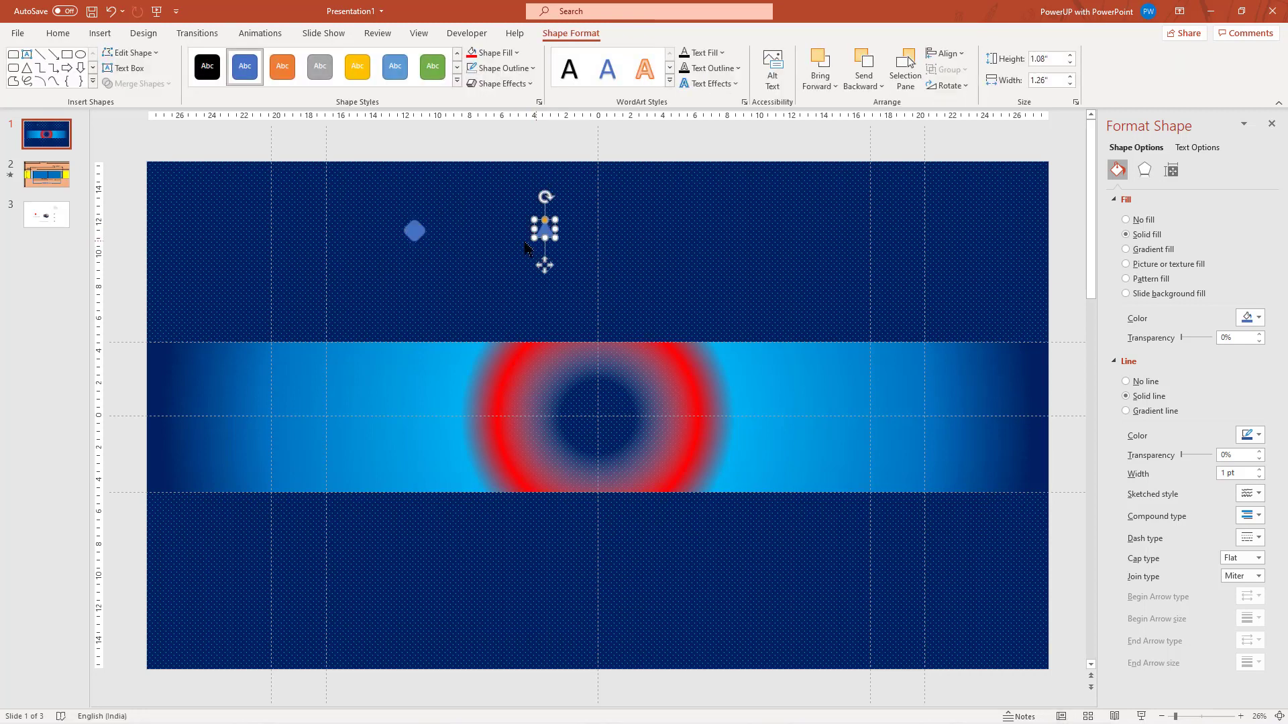
- Pick the oval shape from the Insert shapes gallery for the circle
left_click(100, 33)
left_click(243, 74)
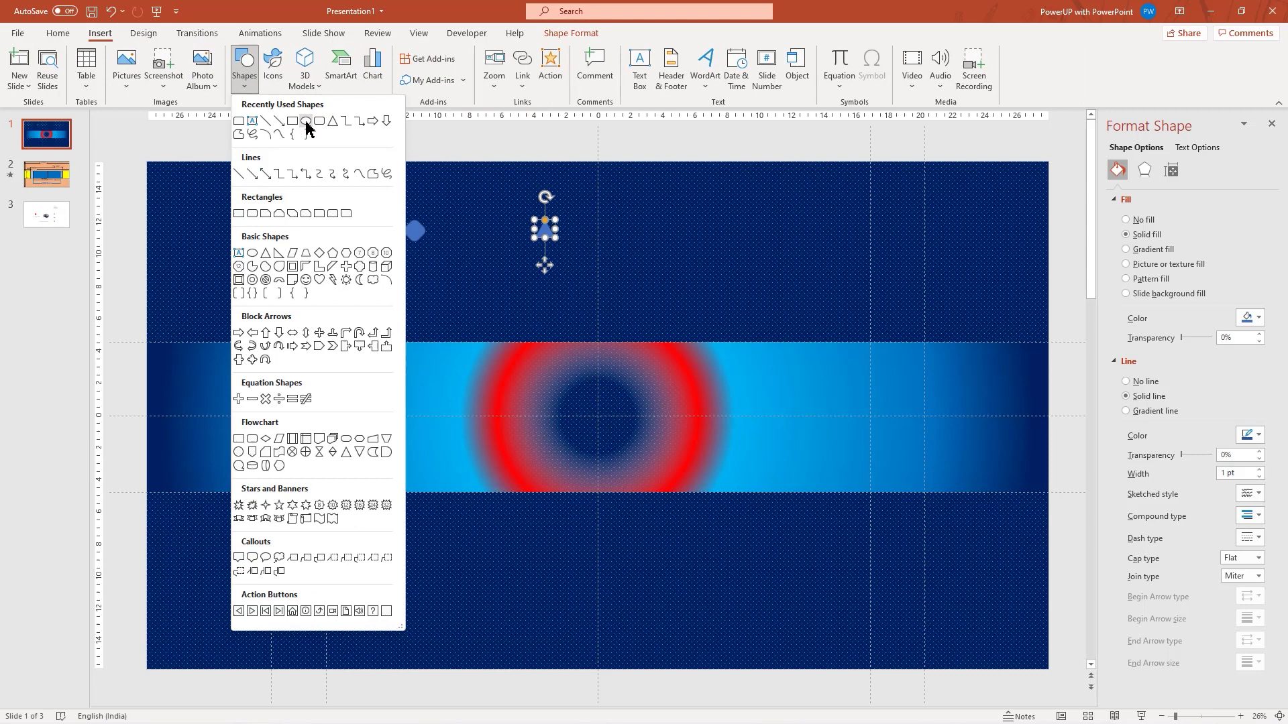
left_click(293, 135)
- Draw a small circle above the band and select it with the triangle and diamond
left_click_drag(488, 277, 494, 289)
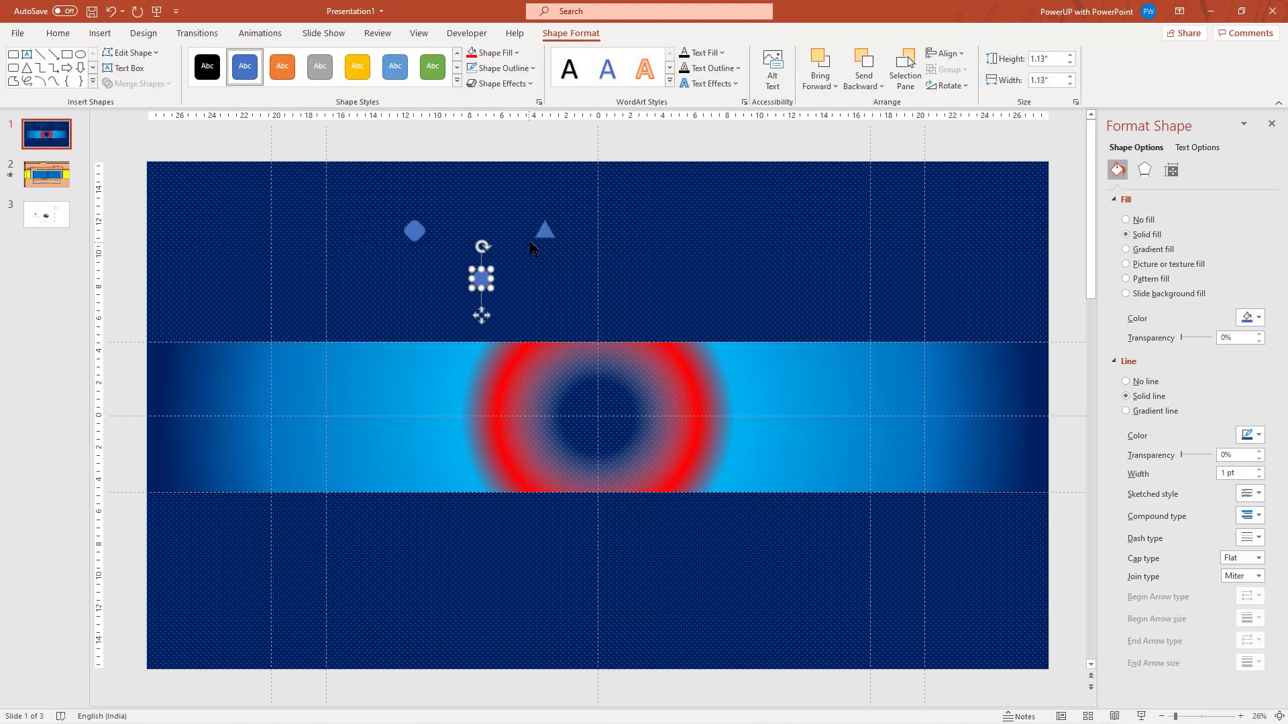
left_click(544, 232, "shift")
left_click(417, 233, "shift")
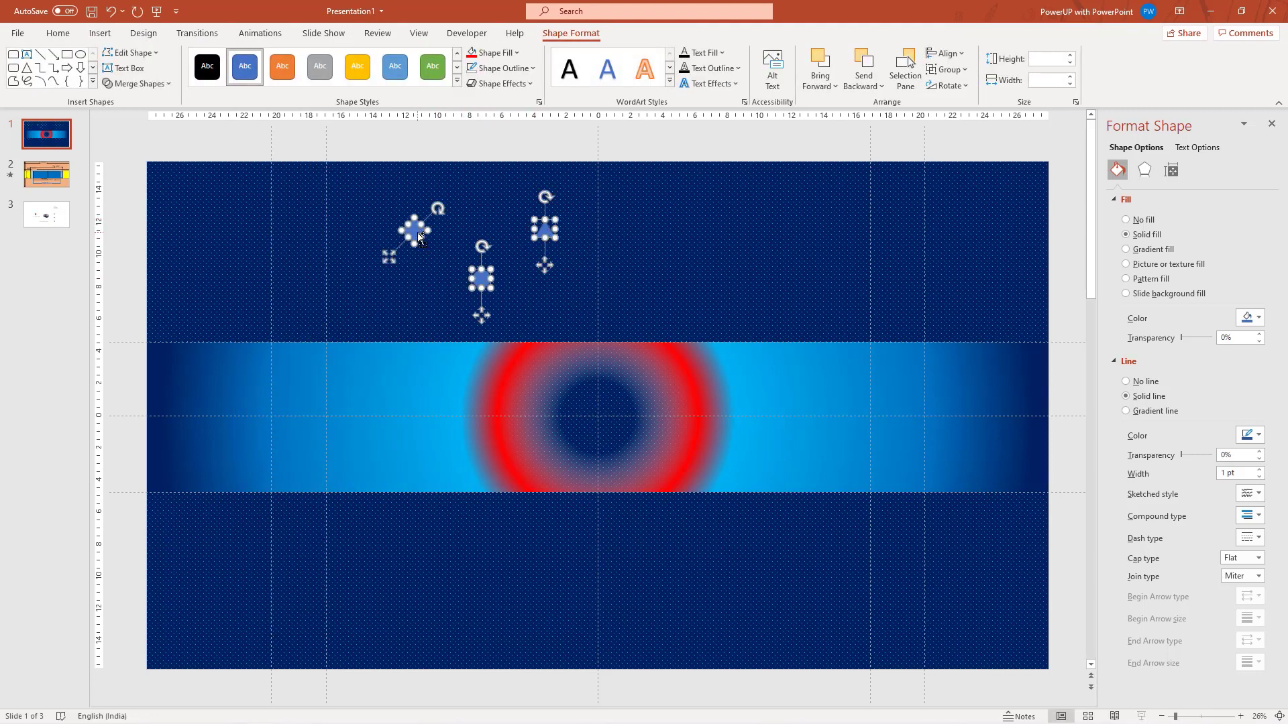
- Set the three shapes to No Fill with white outlines
left_click(497, 53)
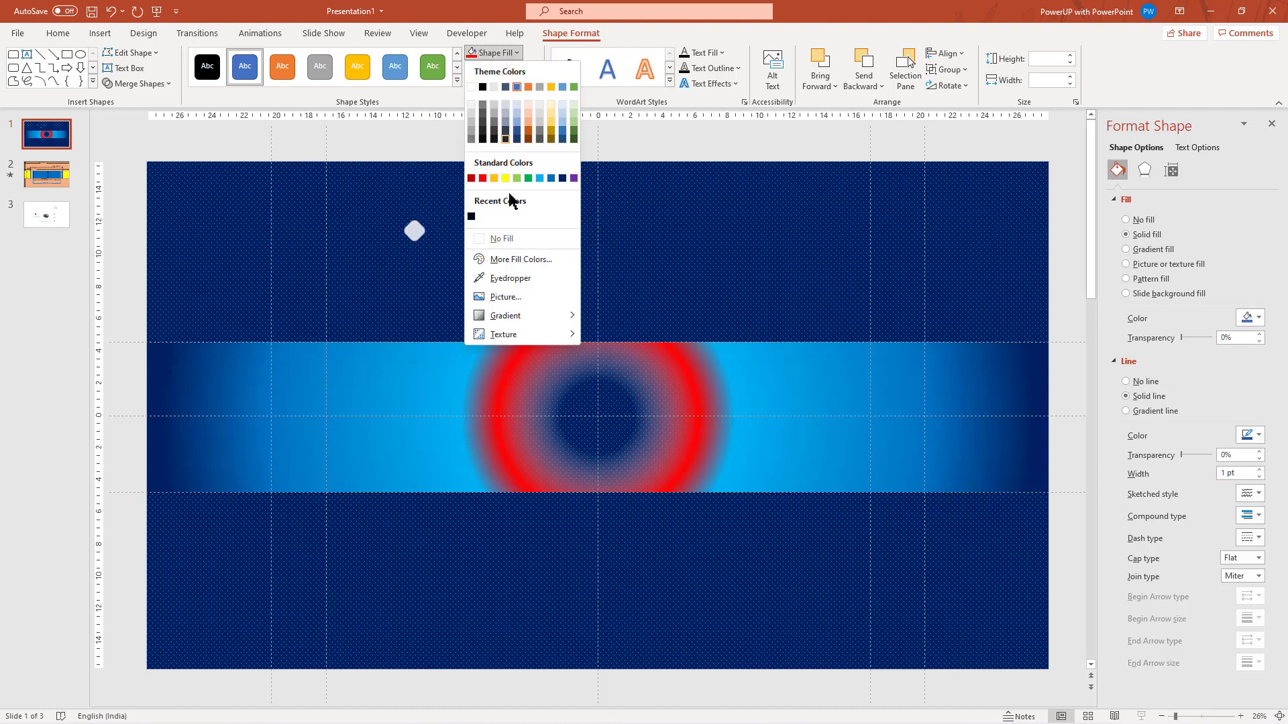
left_click(509, 238)
left_click(509, 70)
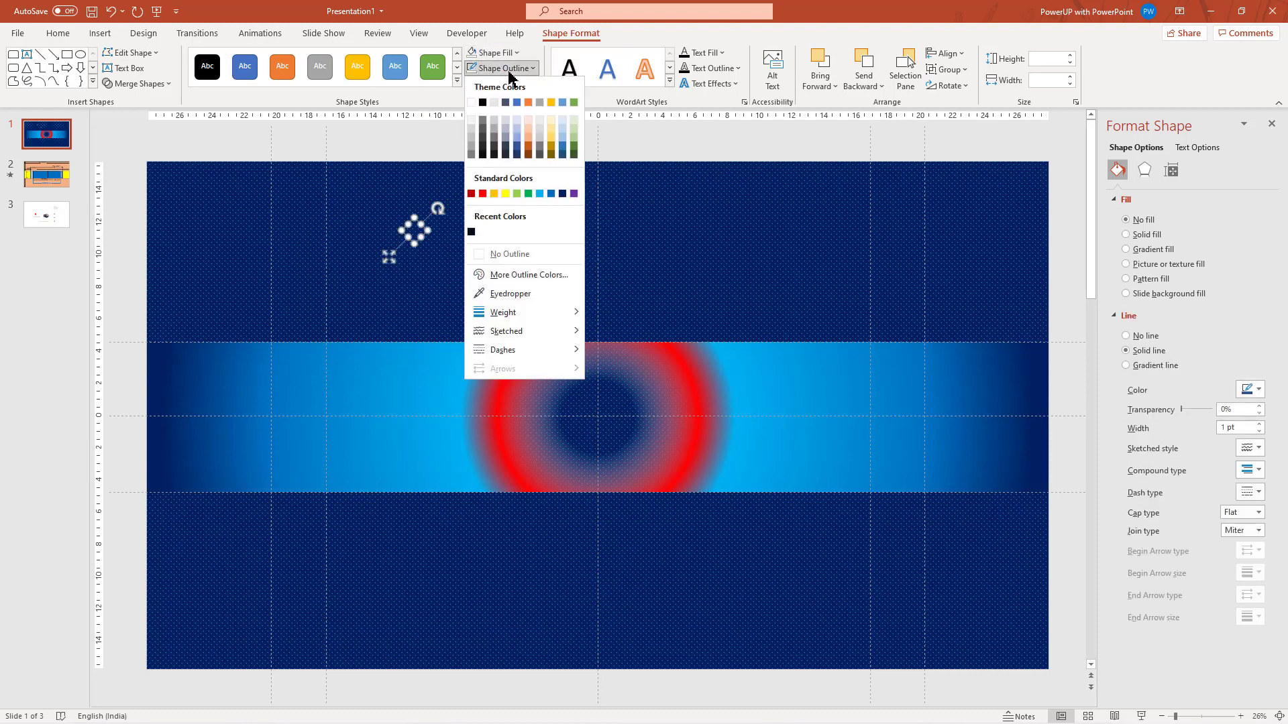
left_click(473, 102)
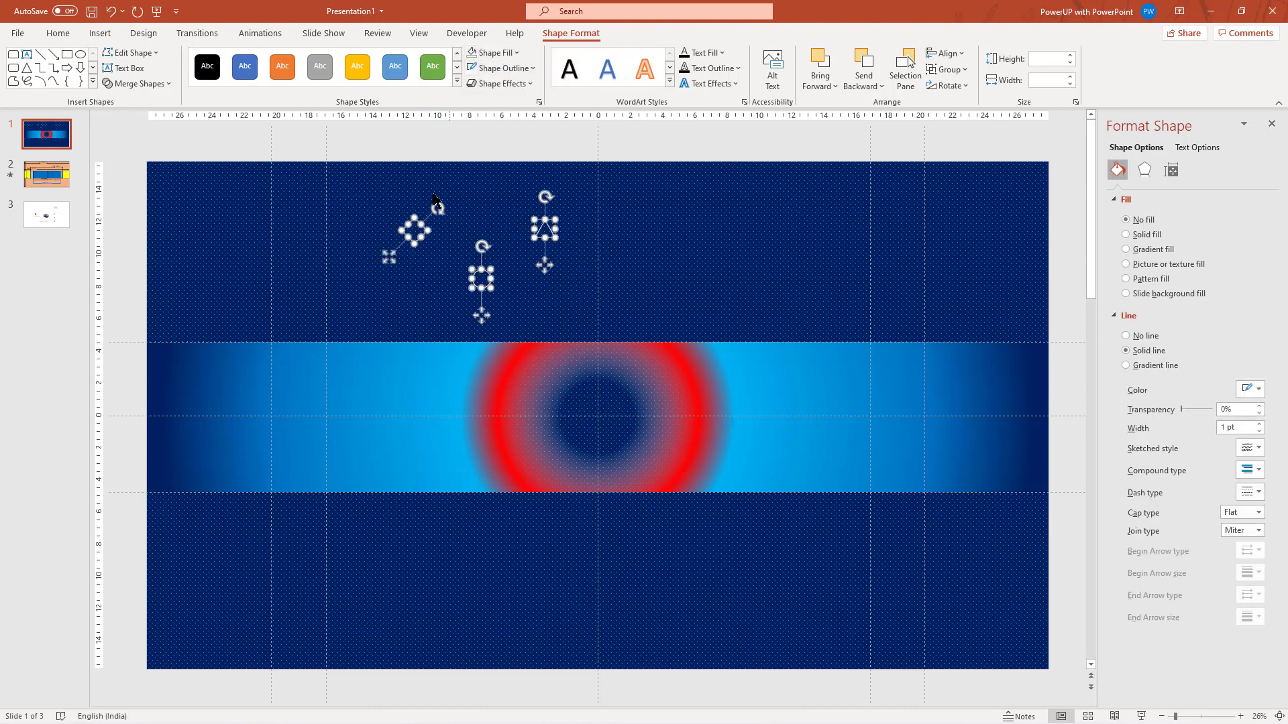
left_click(411, 304)
left_click(415, 238)
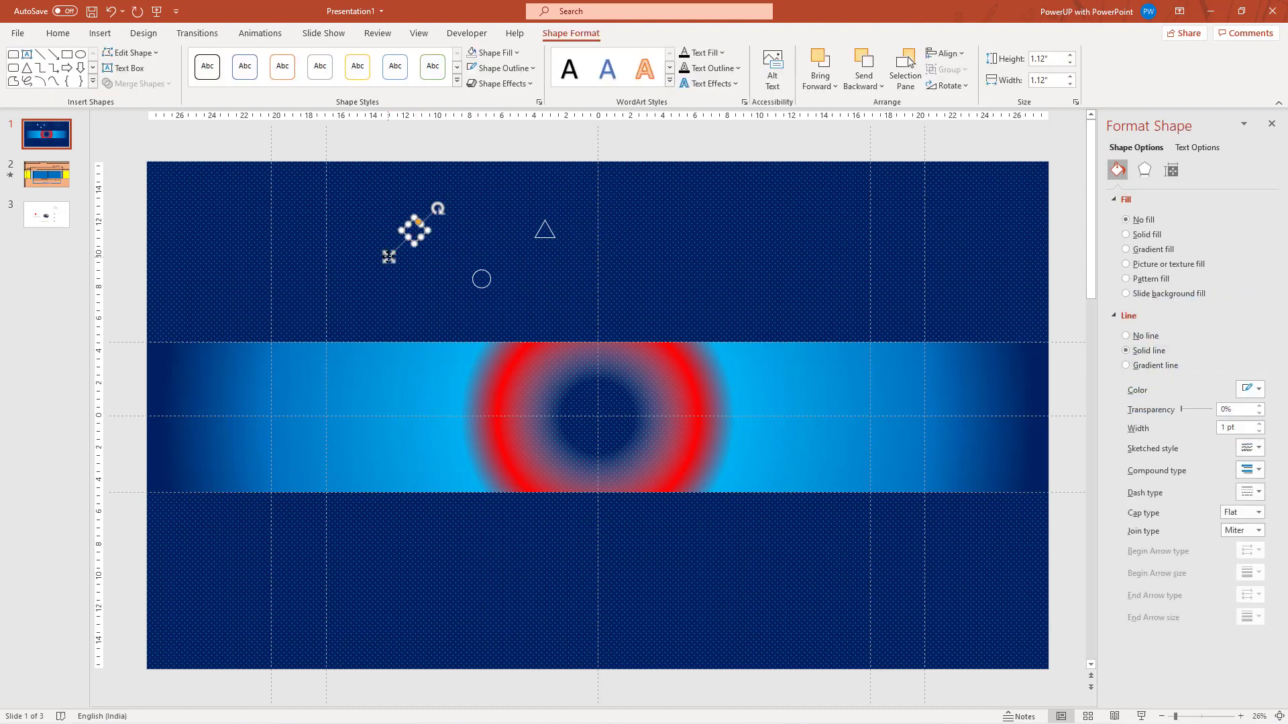
- Place a rotated diamond outline and a shrunken small circle on the band's left side
left_click_drag(389, 255, 803, 499)
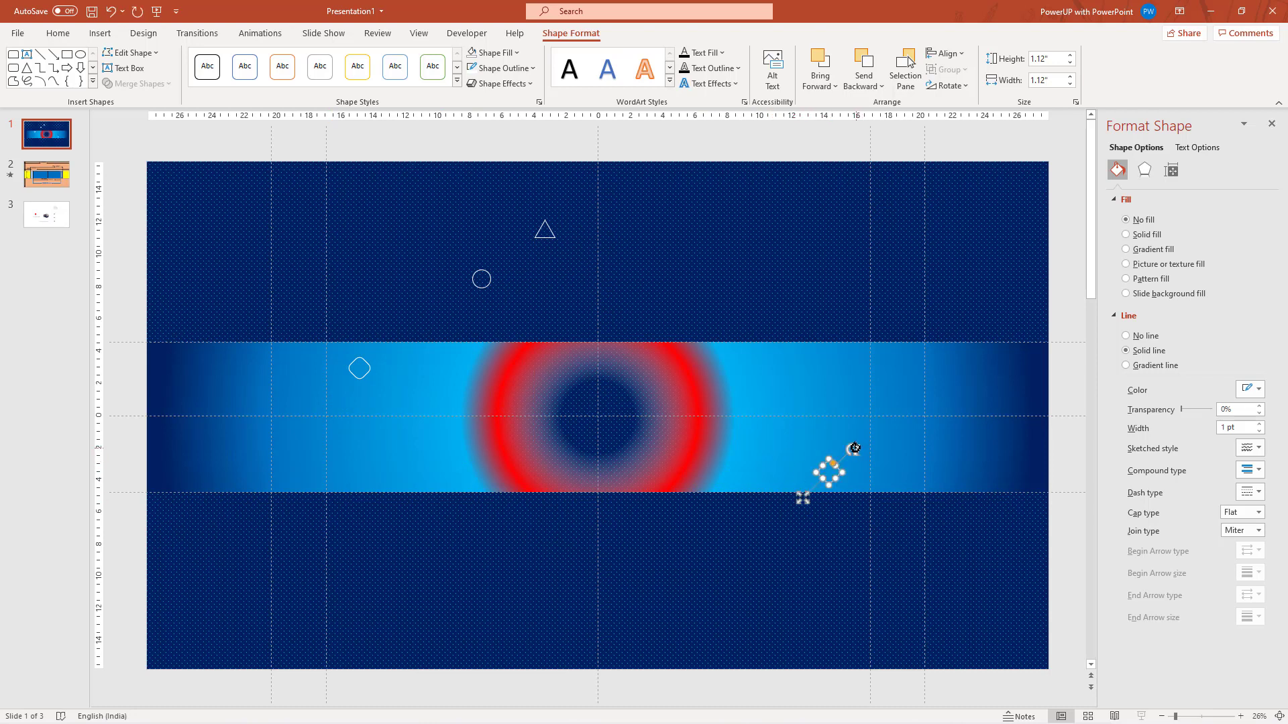
left_click_drag(855, 448, 865, 470)
left_click(480, 284)
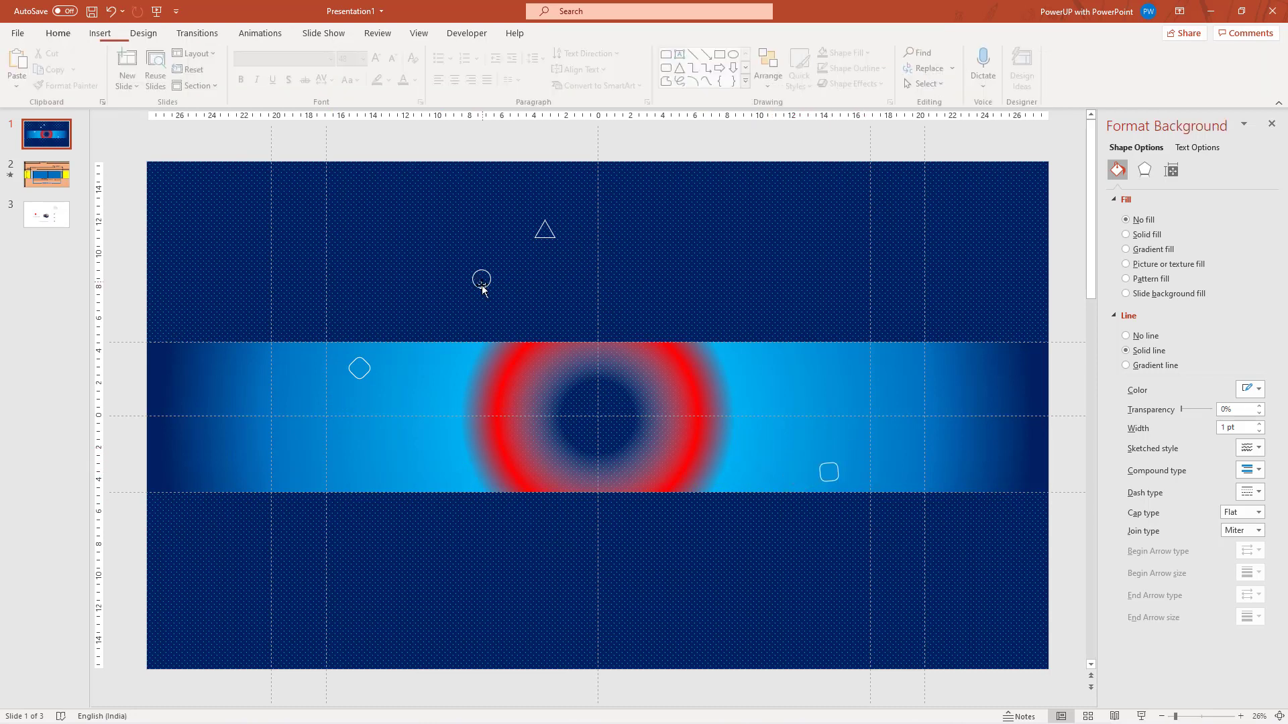
left_click_drag(480, 281, 357, 521)
left_click_drag(784, 403, 753, 364)
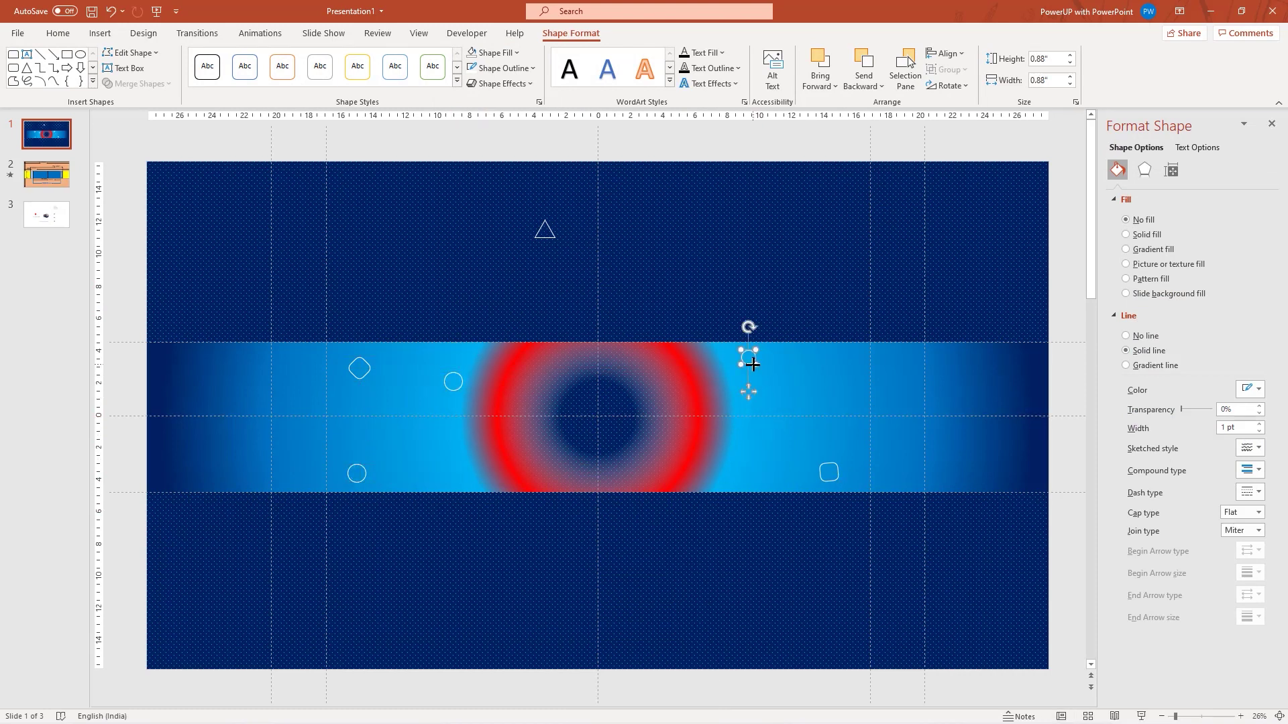
left_click(360, 472)
left_click(356, 474)
left_click_drag(357, 473, 361, 479)
- Move the triangle onto the band, flip it upside down, and place another triangle copy
left_click_drag(543, 264, 758, 431)
left_click(442, 451)
left_click_drag(715, 481, 834, 389)
left_click(857, 366)
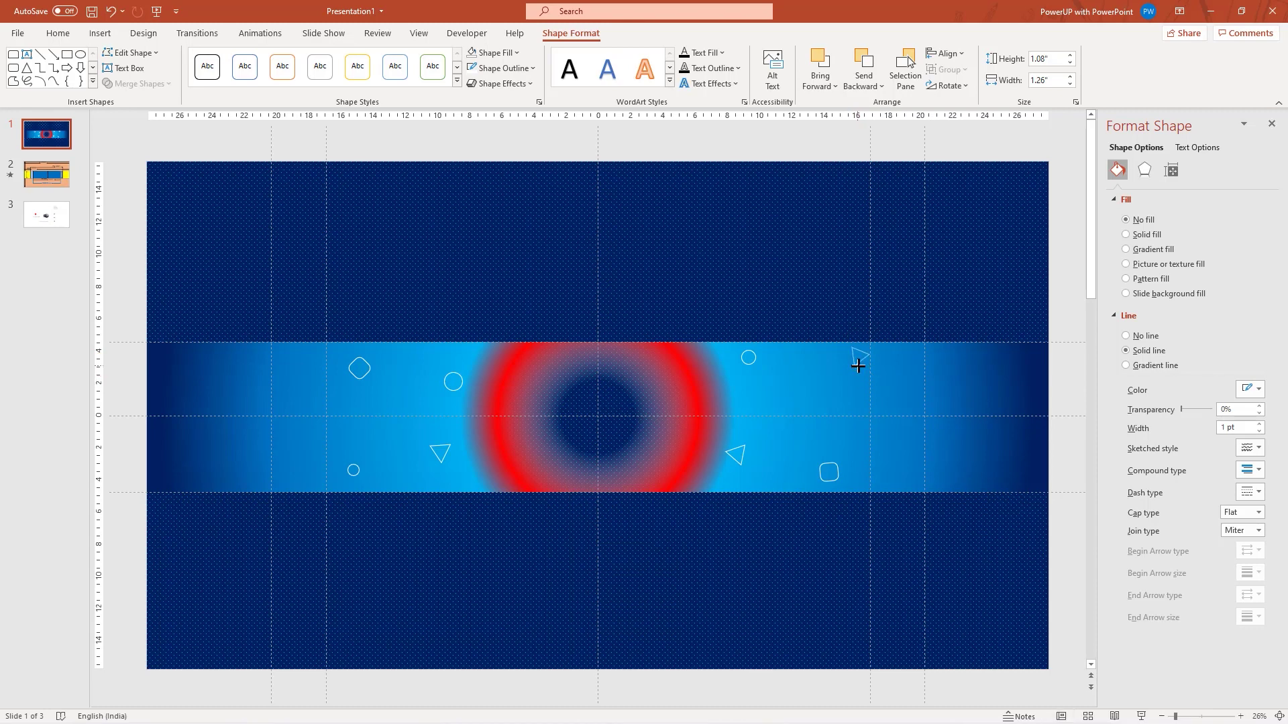
left_click(824, 567)
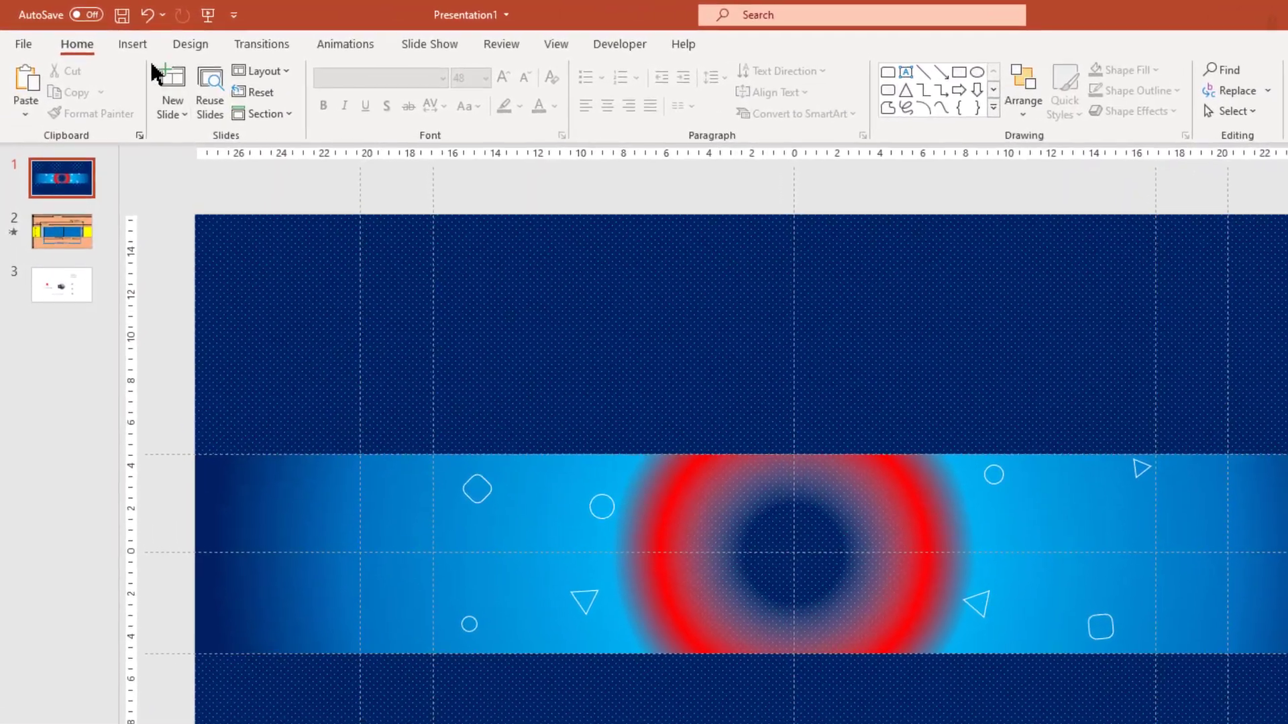
- Draw an 11.13" by 1.59" bar above the red ring, round its top, remove its outline
left_click(99, 33)
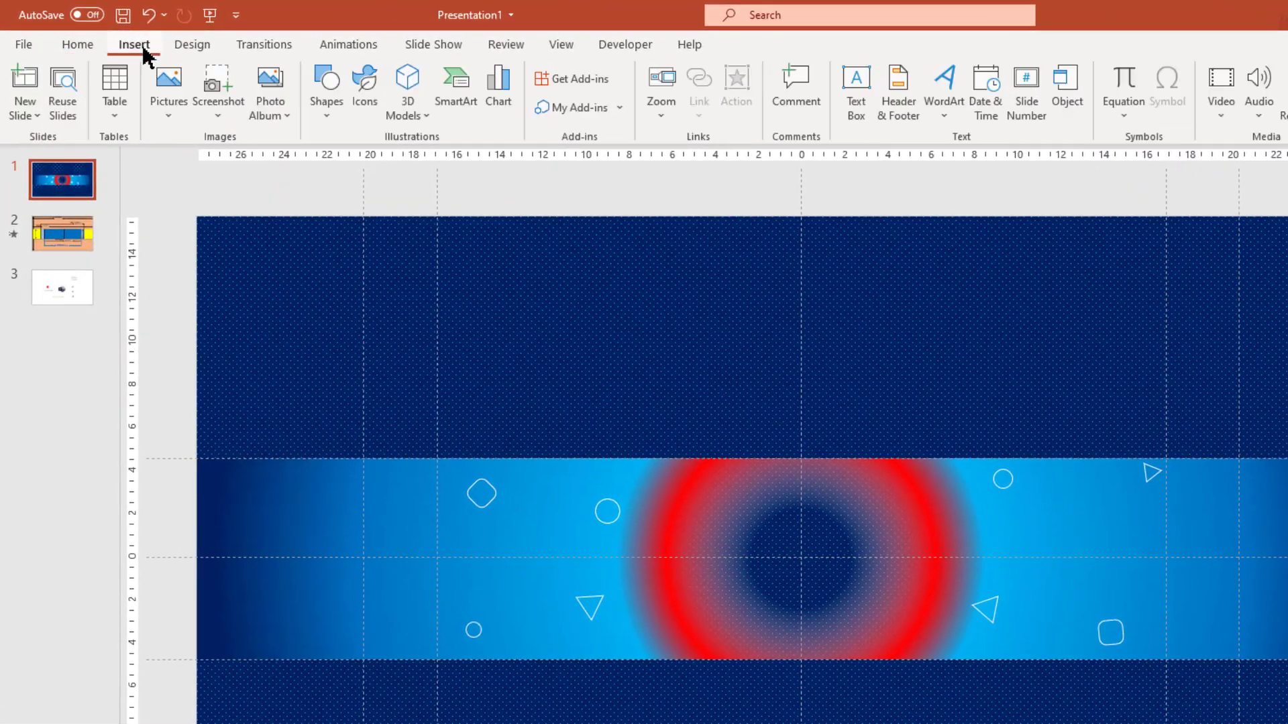
left_click(337, 121)
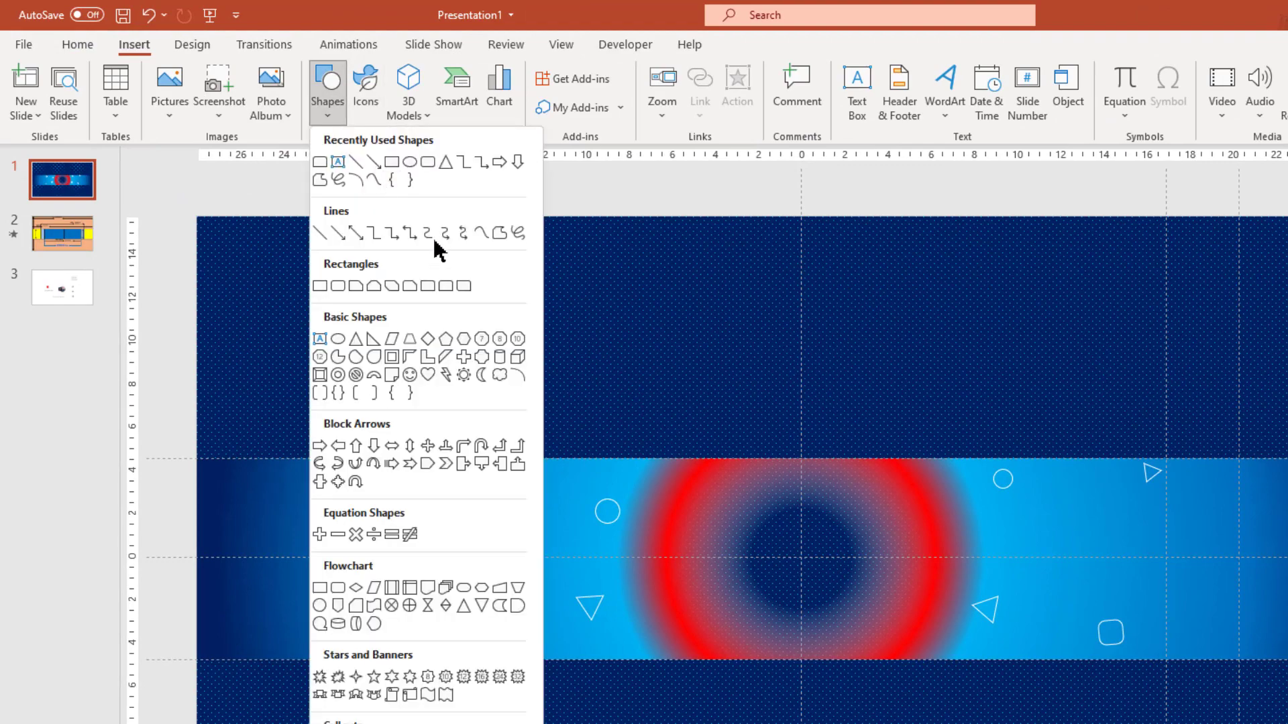
left_click(450, 288)
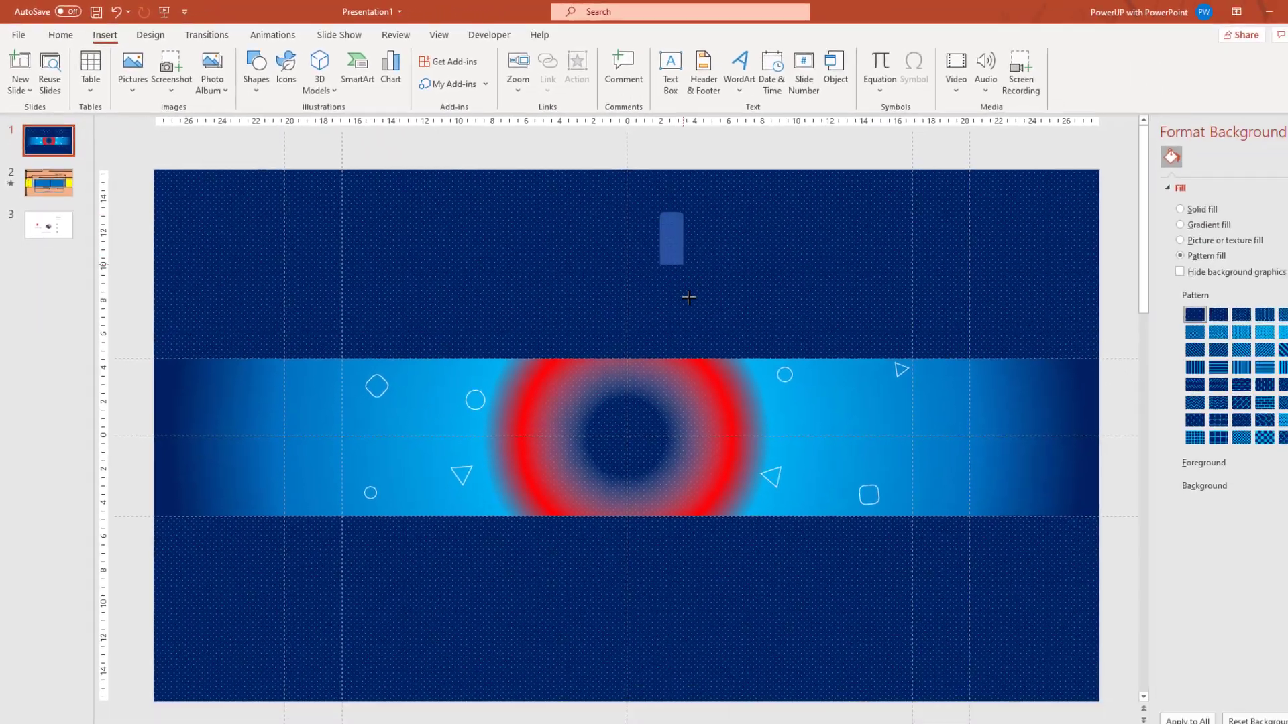
left_click_drag(688, 297, 686, 399)
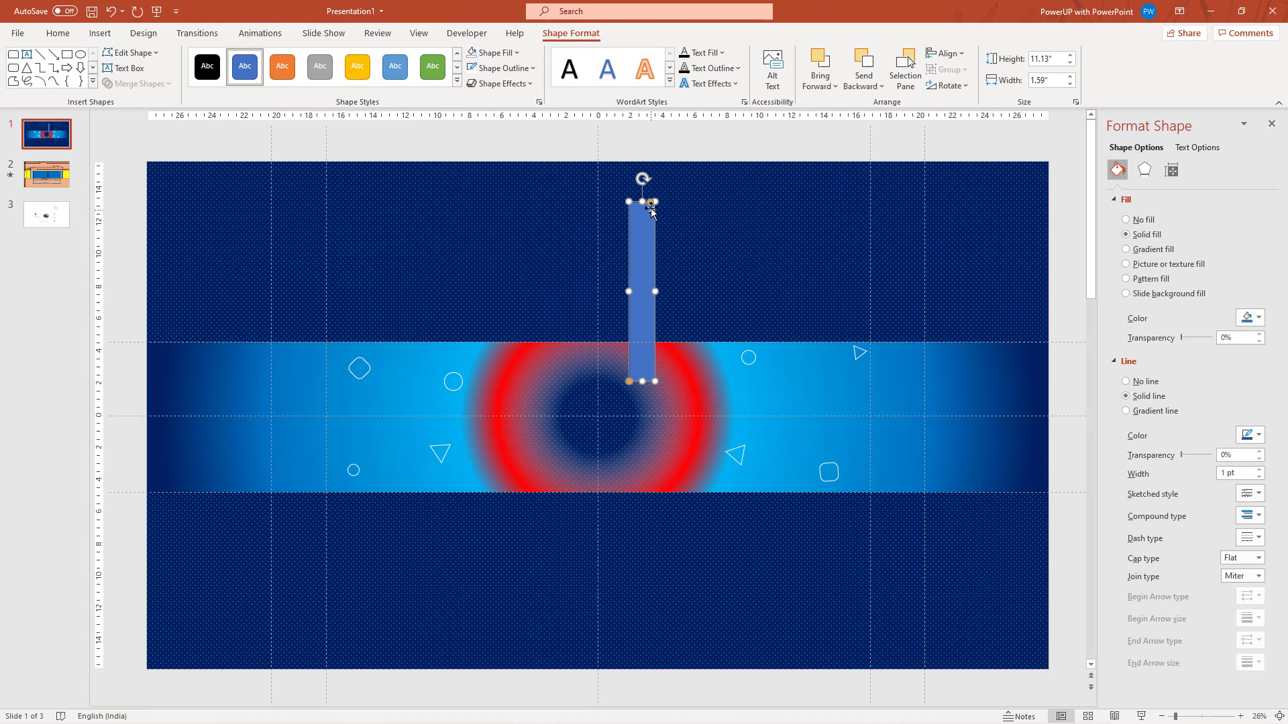
left_click_drag(650, 204, 629, 206)
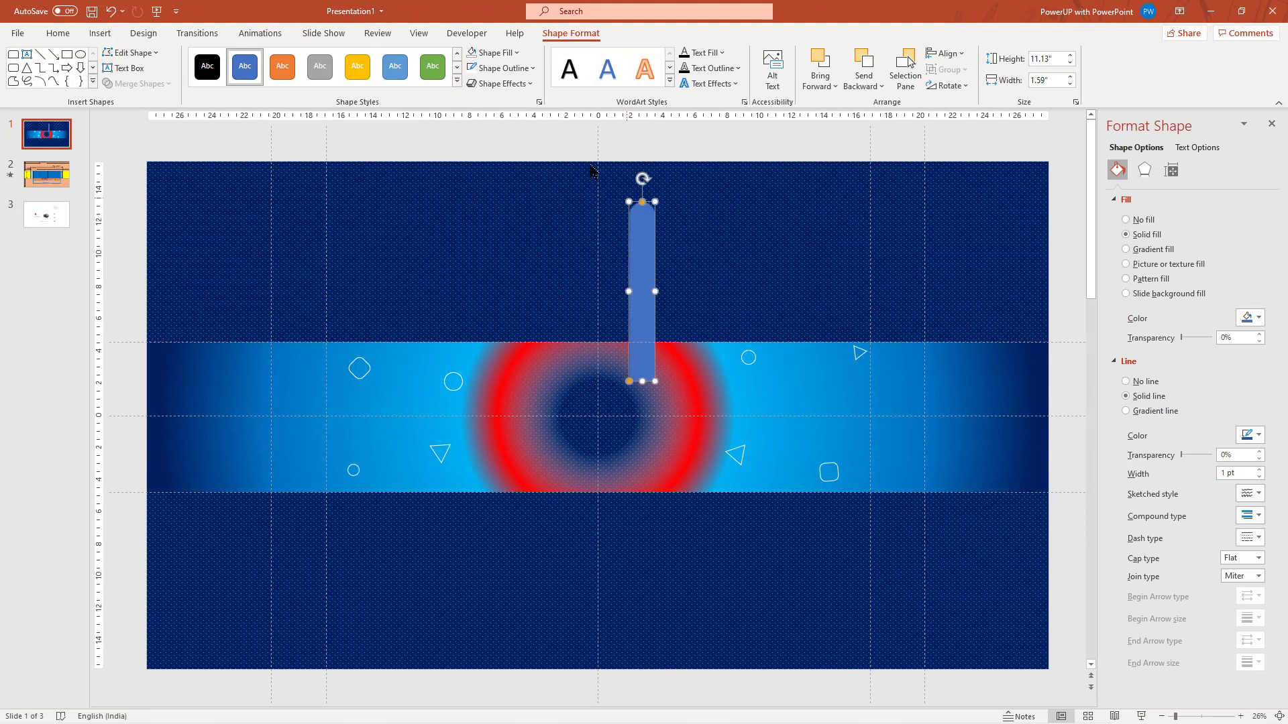
left_click(511, 74)
left_click(517, 253)
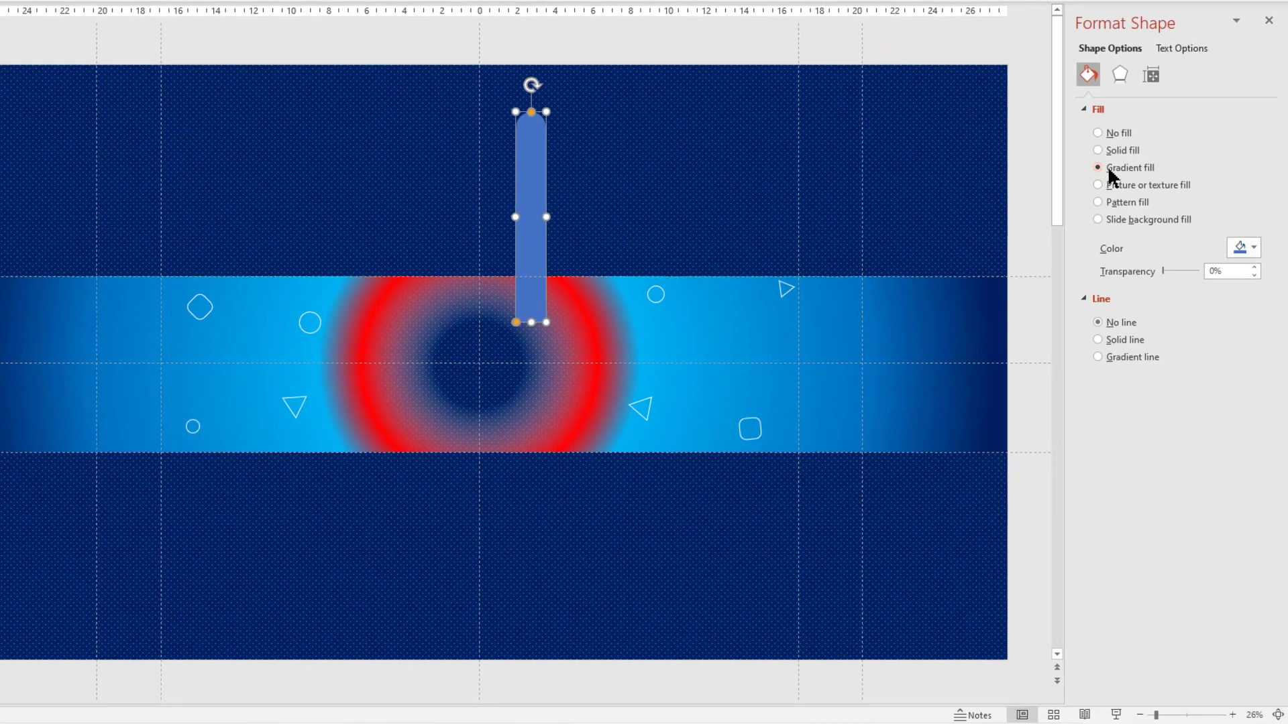
- Give the bar a linear gradient with two stops: yellow and orange-gold
left_click(1126, 248)
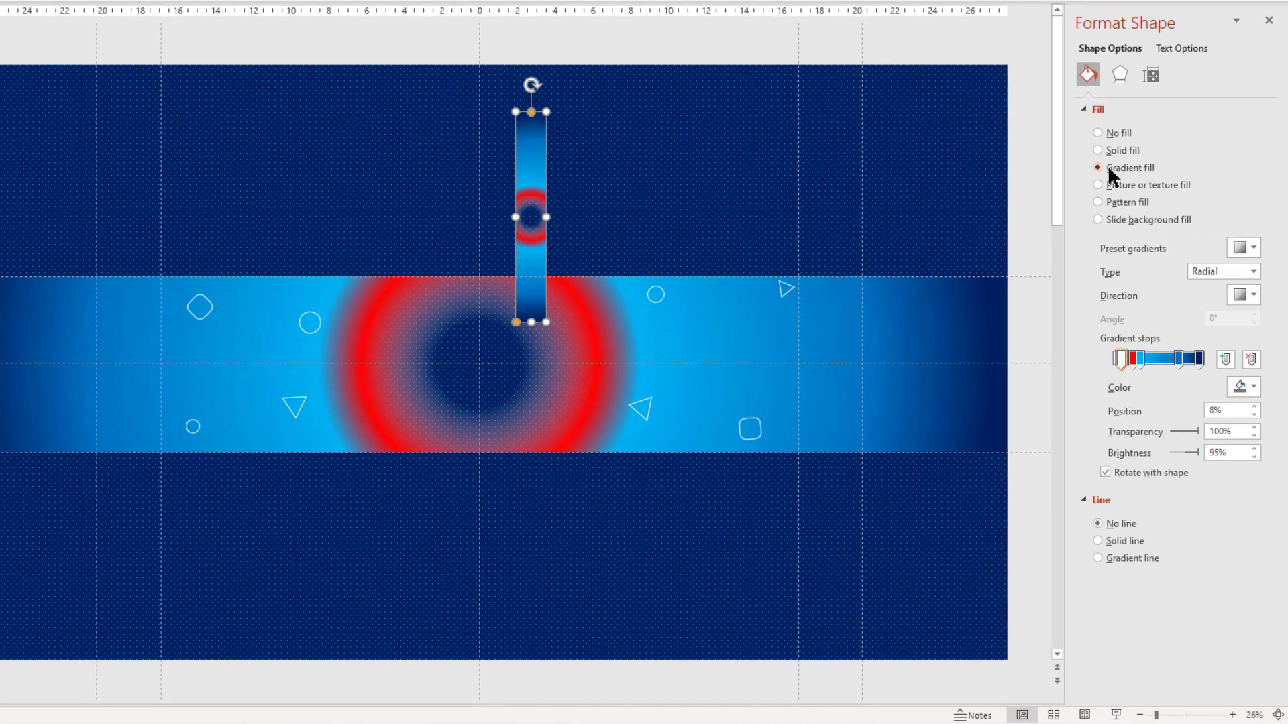
left_click(1228, 277)
left_click(1211, 287)
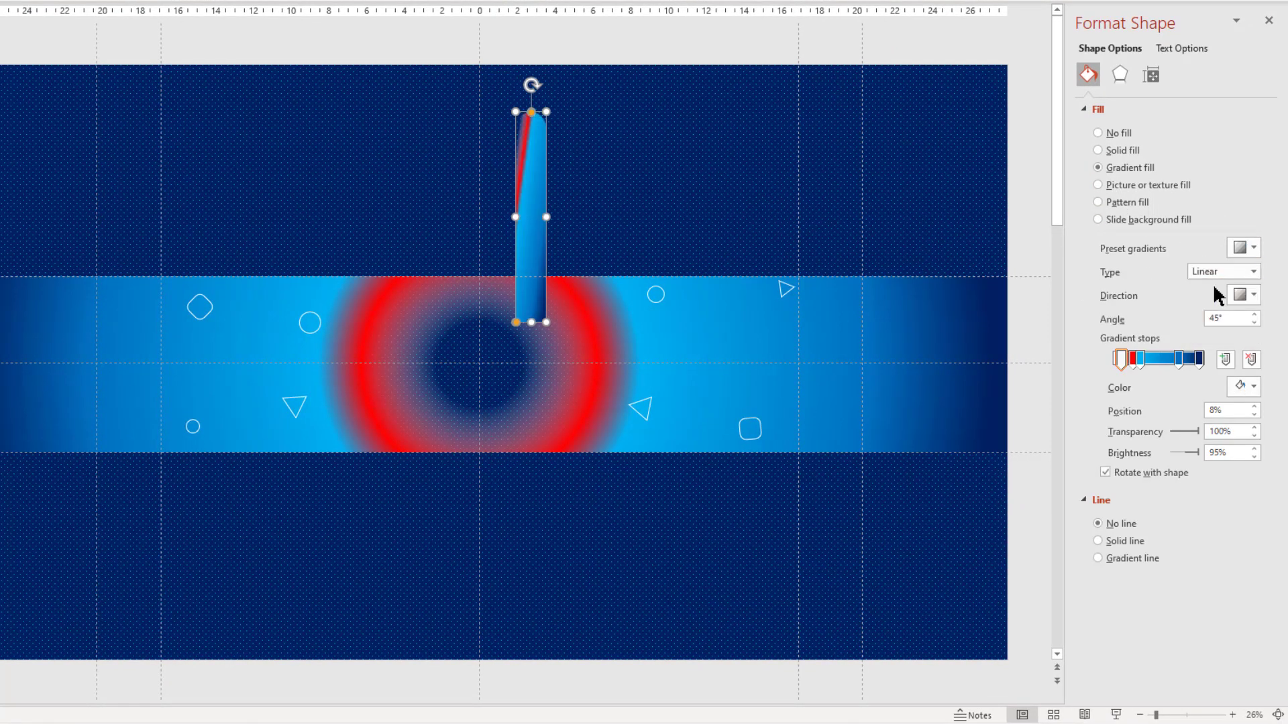
left_click(1199, 358)
left_click(1251, 360)
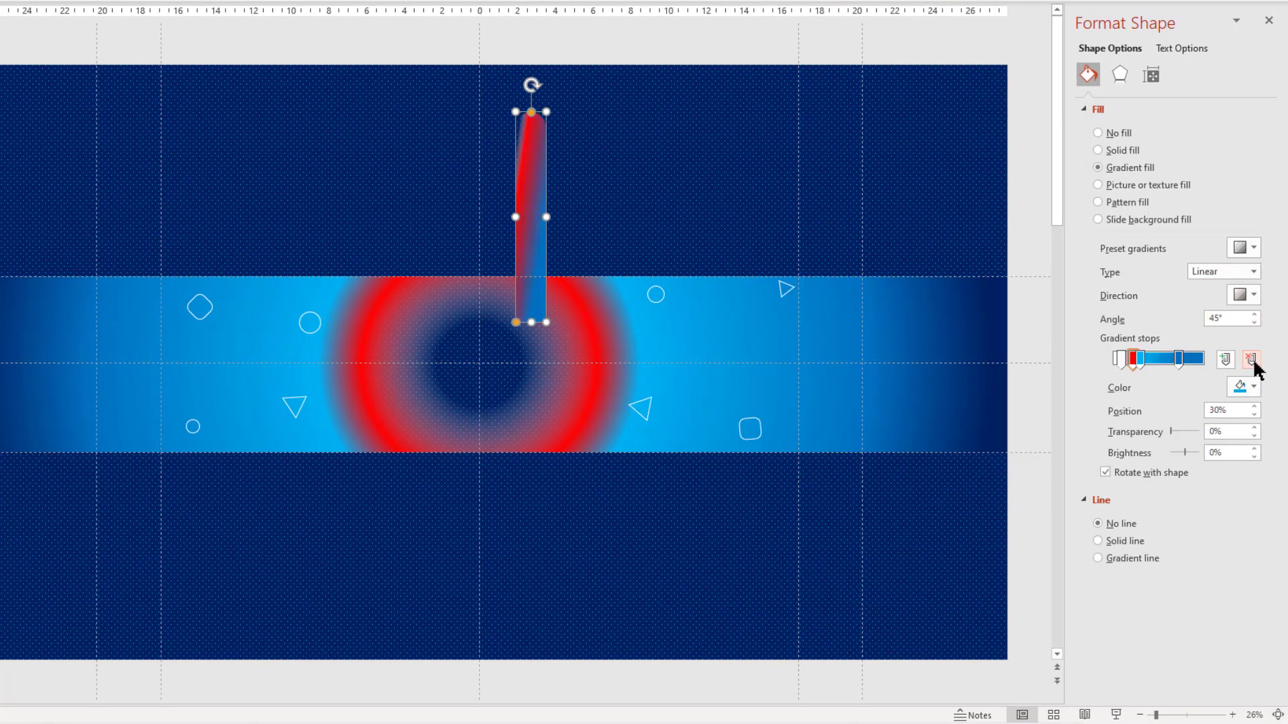
left_click(1251, 359)
left_click(1251, 359)
left_click(1254, 386)
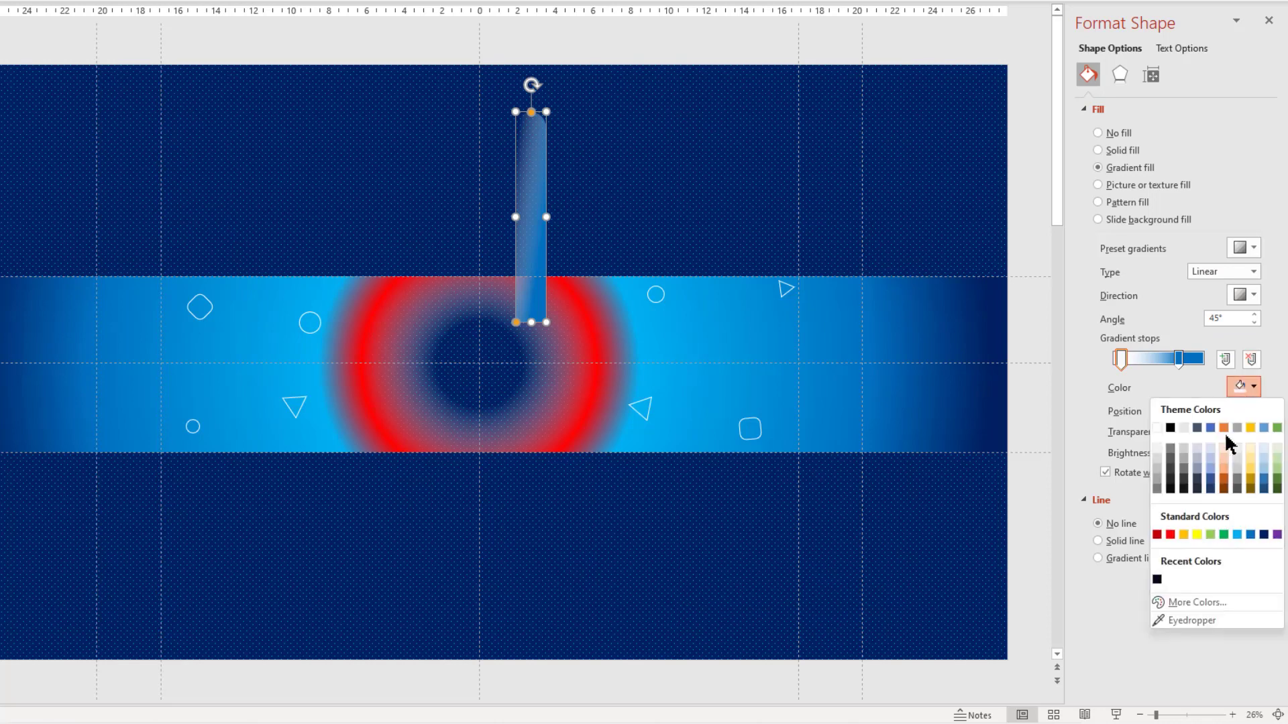
left_click(1200, 534)
left_click(1178, 359)
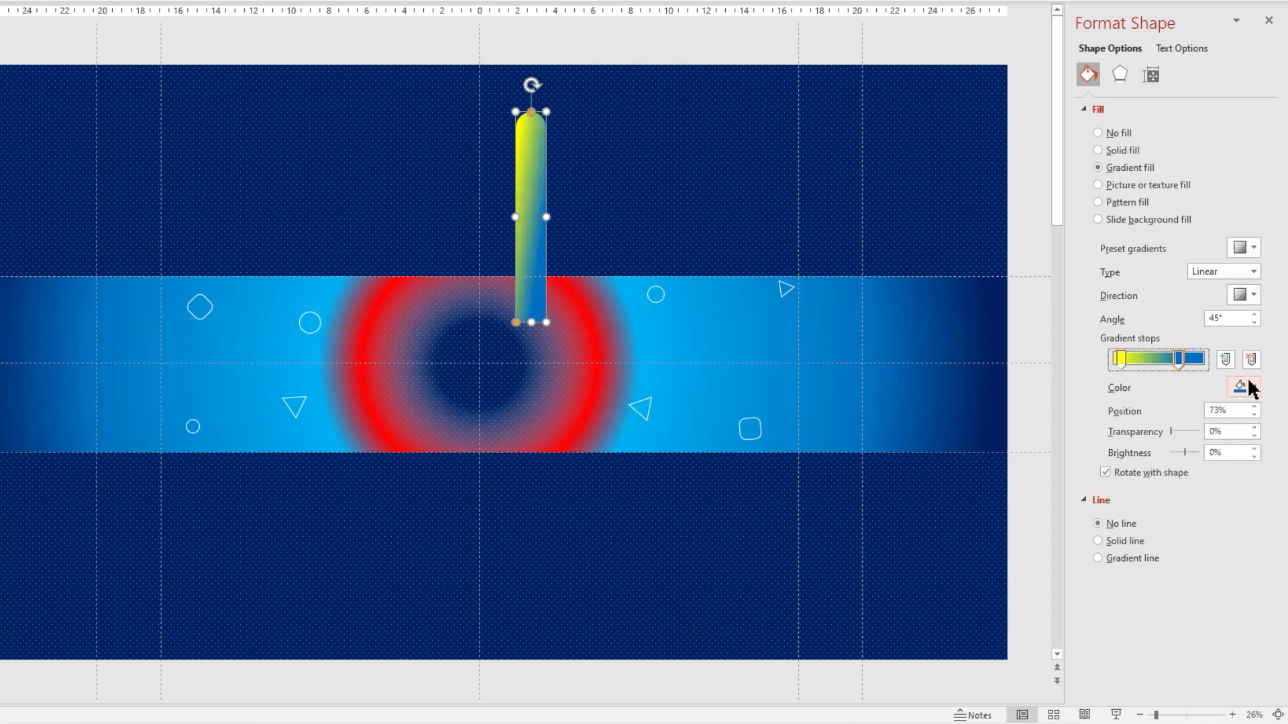
left_click(1253, 386)
left_click(1185, 533)
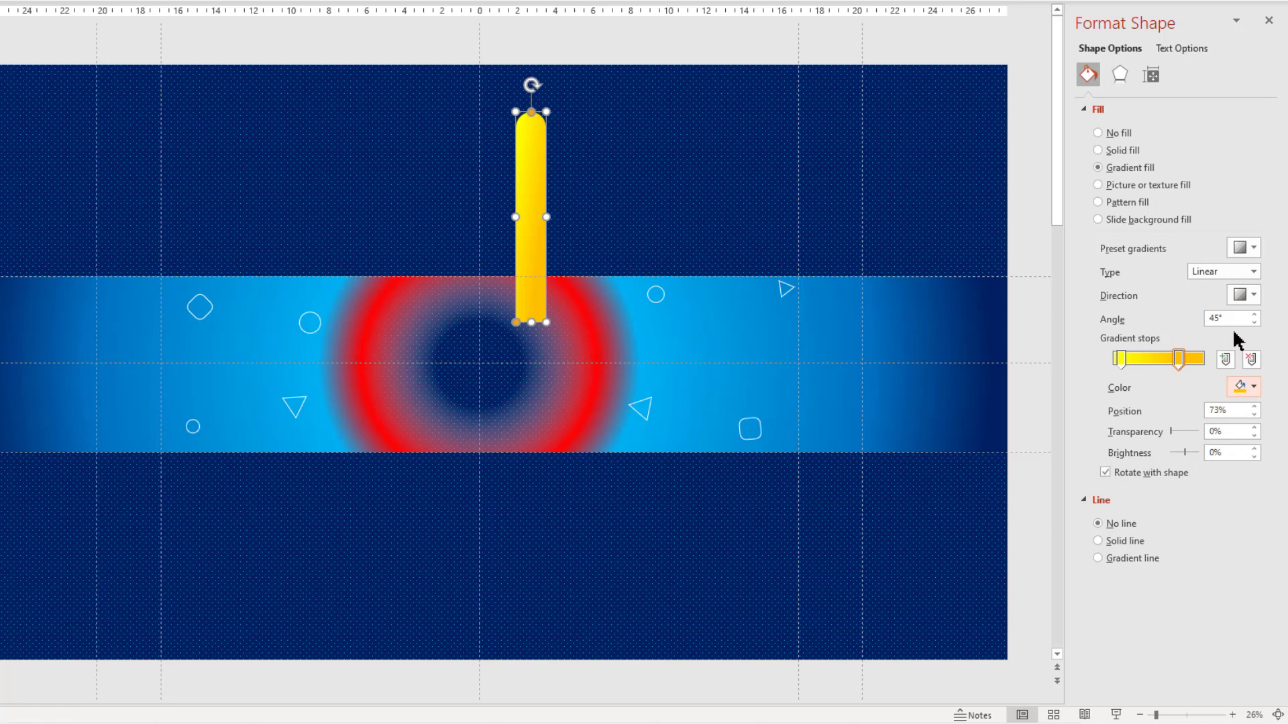
- Run the gradient top-down, make the second stop 100% transparent, then narrow and tilt the bar
left_click(1244, 295)
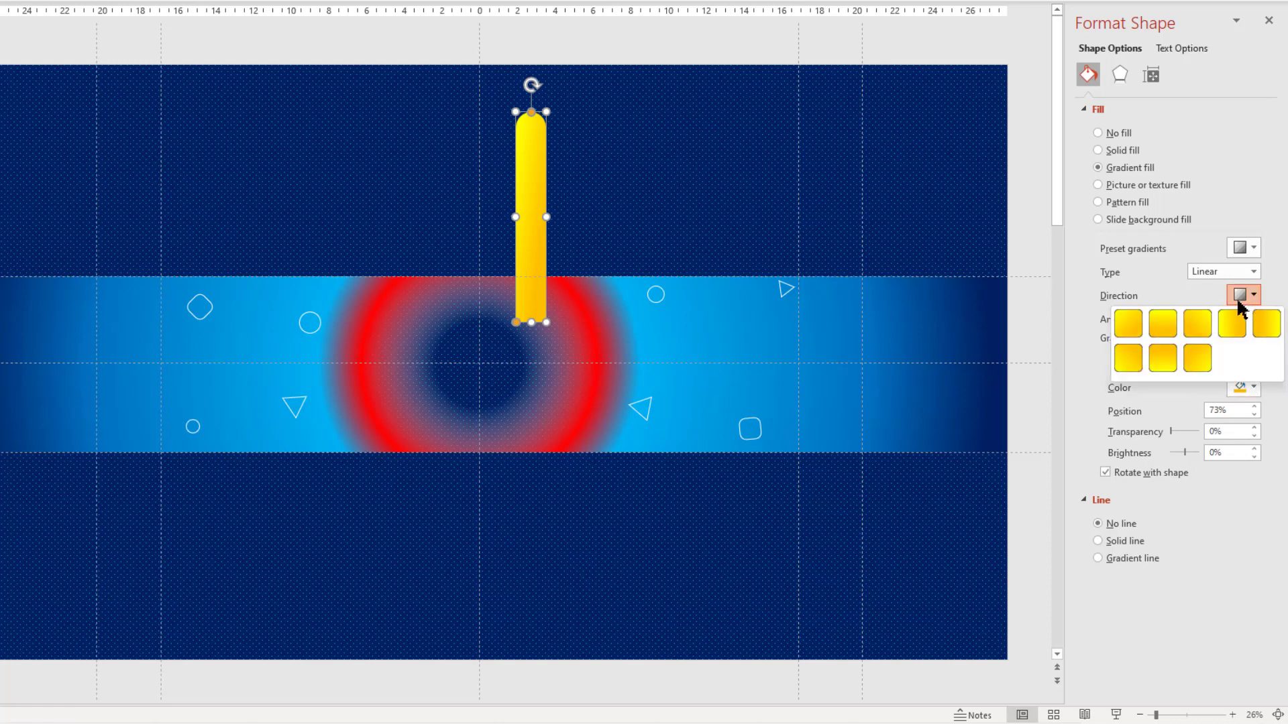
left_click(1168, 333)
left_click(1178, 360)
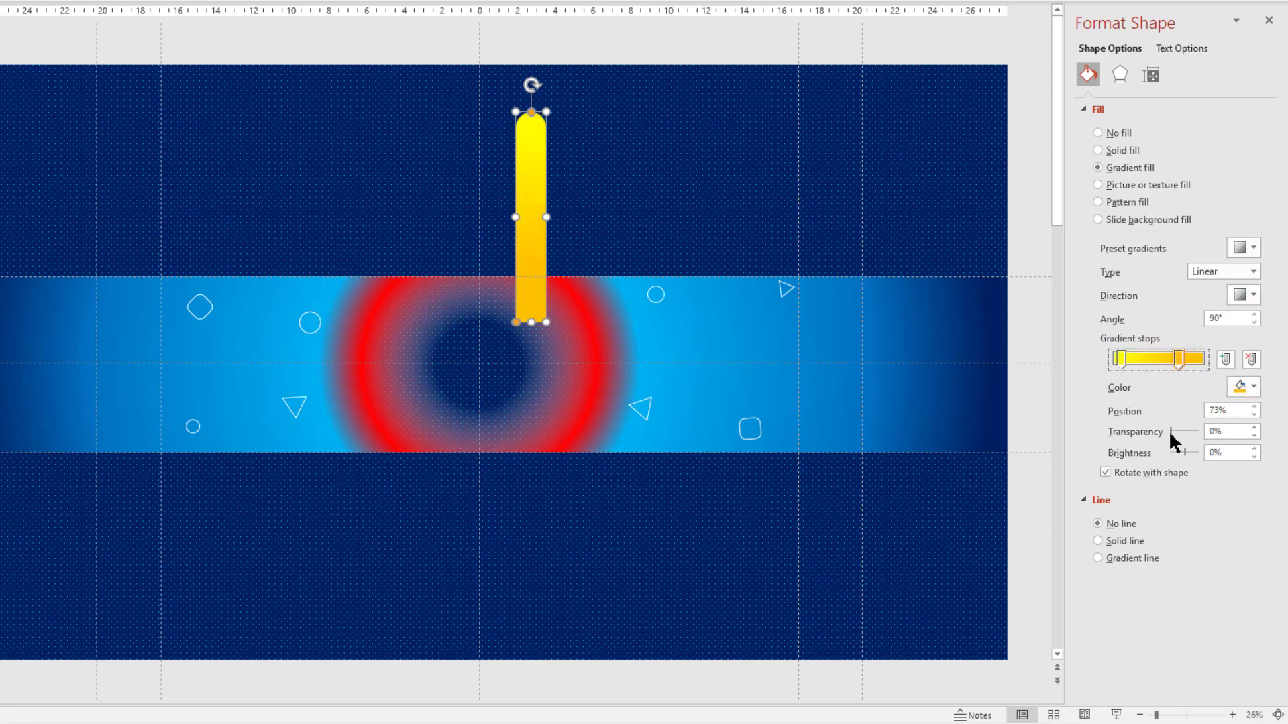
left_click_drag(1171, 441, 1199, 443)
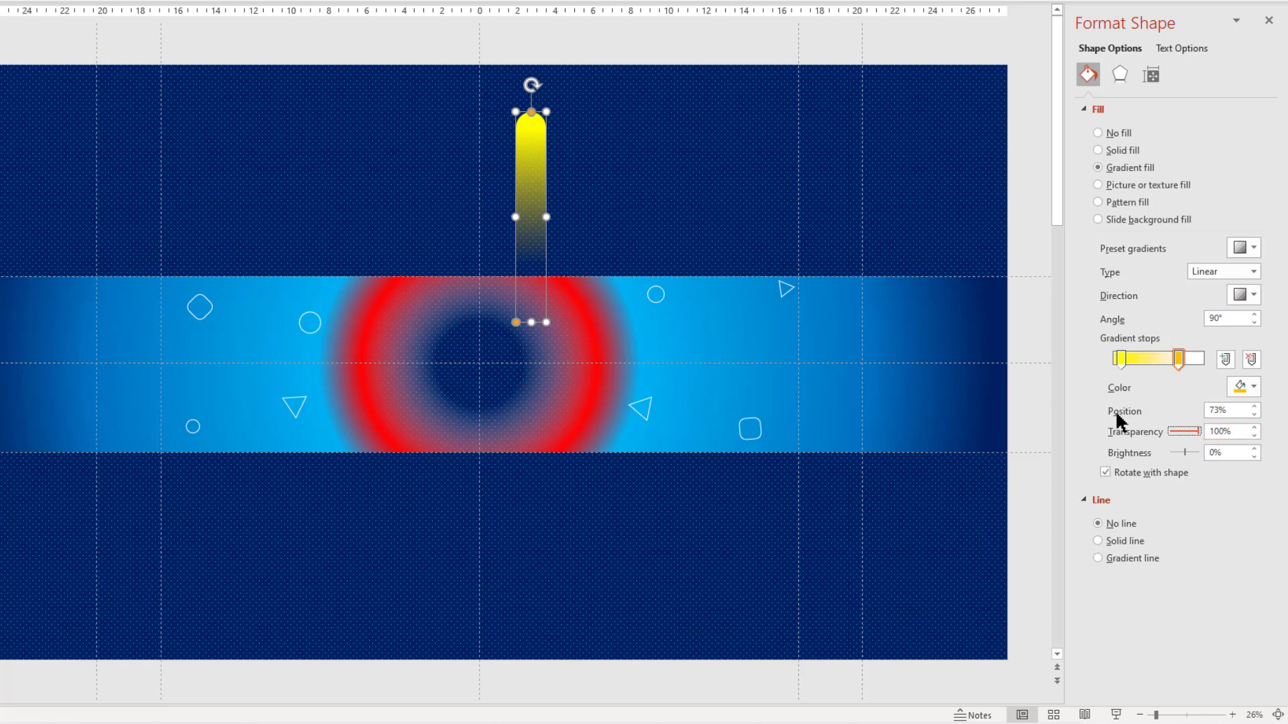
left_click_drag(548, 218, 527, 218)
left_click_drag(523, 85, 431, 302)
- Place the yellow streak left of the red ring and copy it to the ring's right
left_click_drag(514, 211, 395, 248)
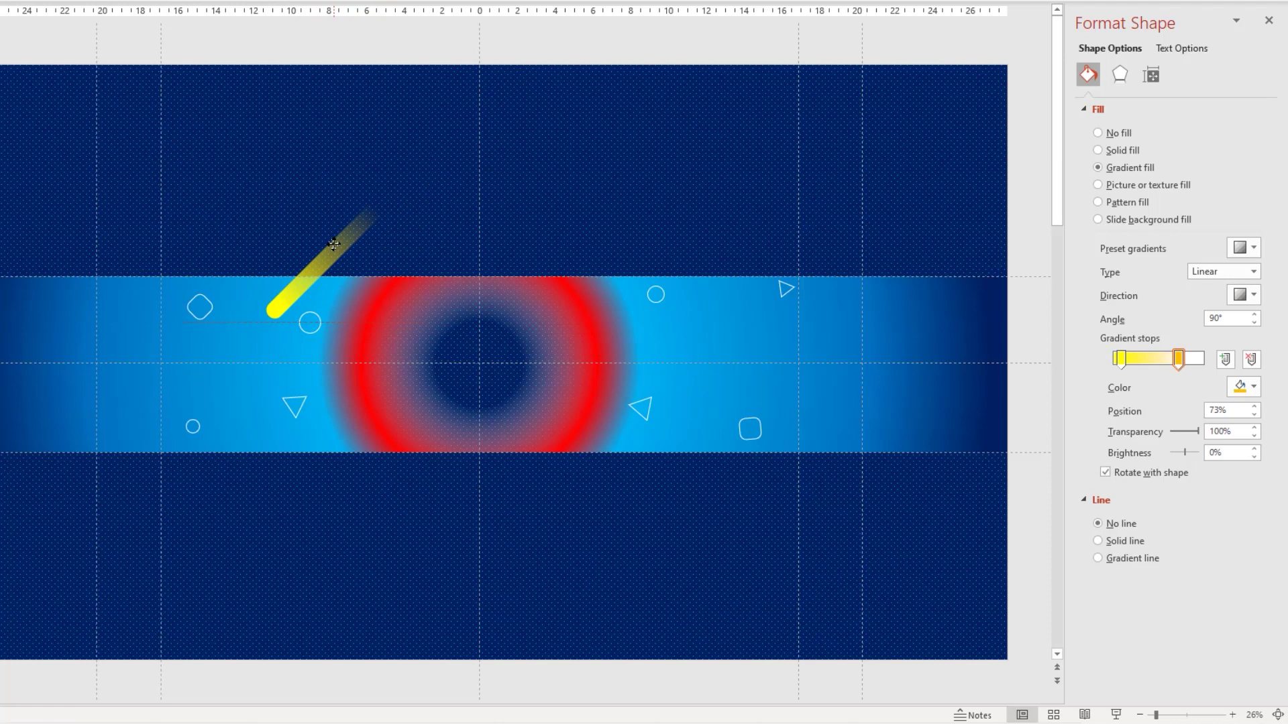
left_click(334, 244)
left_click_drag(337, 258, 694, 285)
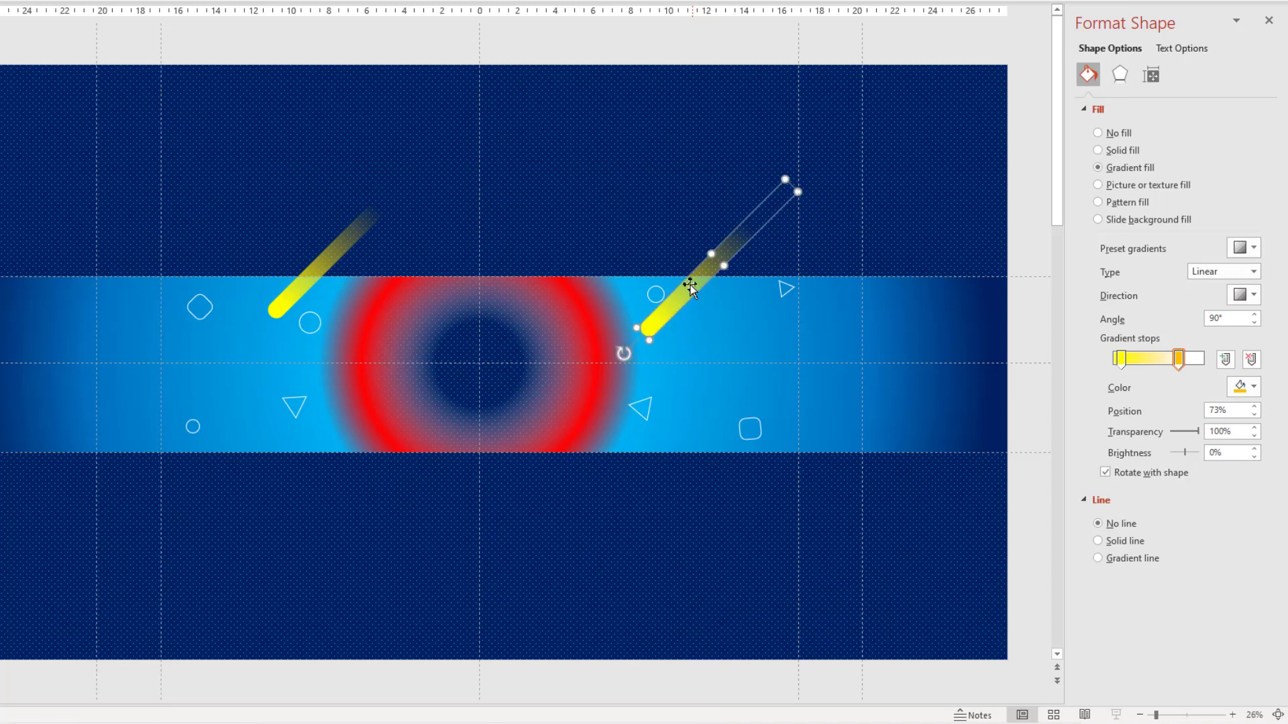
- Duplicate the streak, flip the copy vertically and horizontally, and move it below the band
key("ctrl+d")
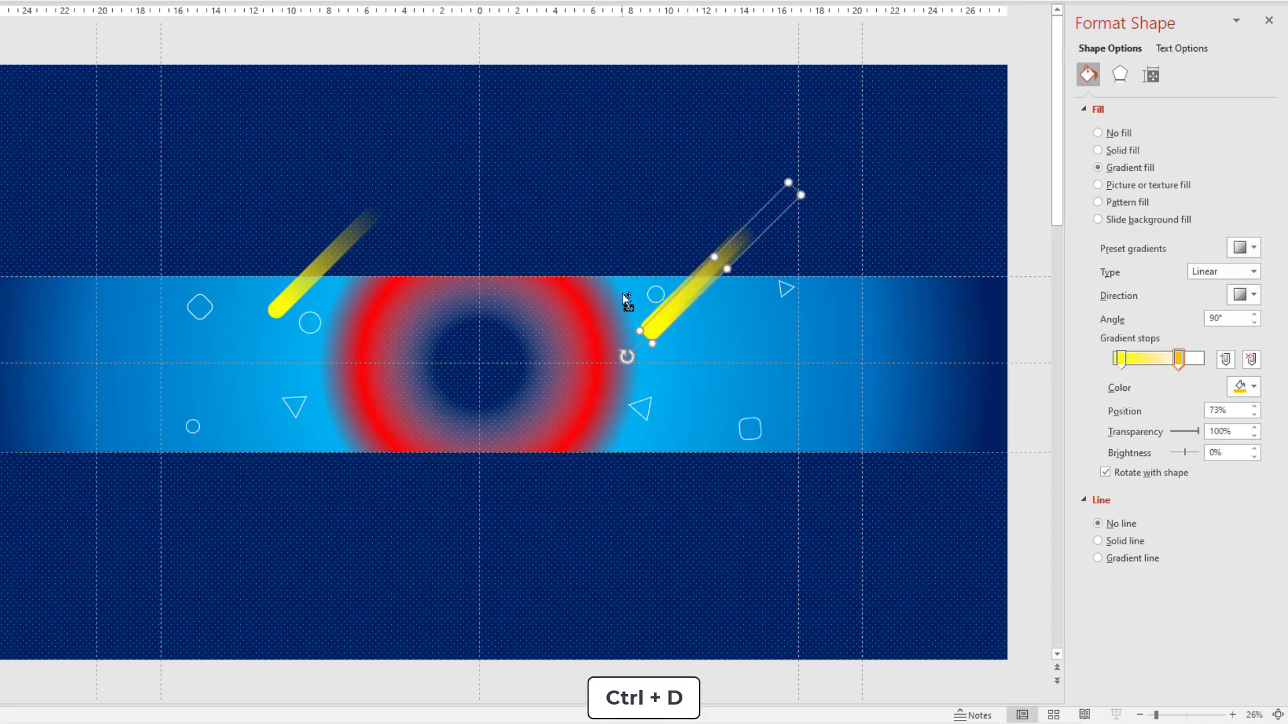
left_click_drag(696, 293, 643, 223)
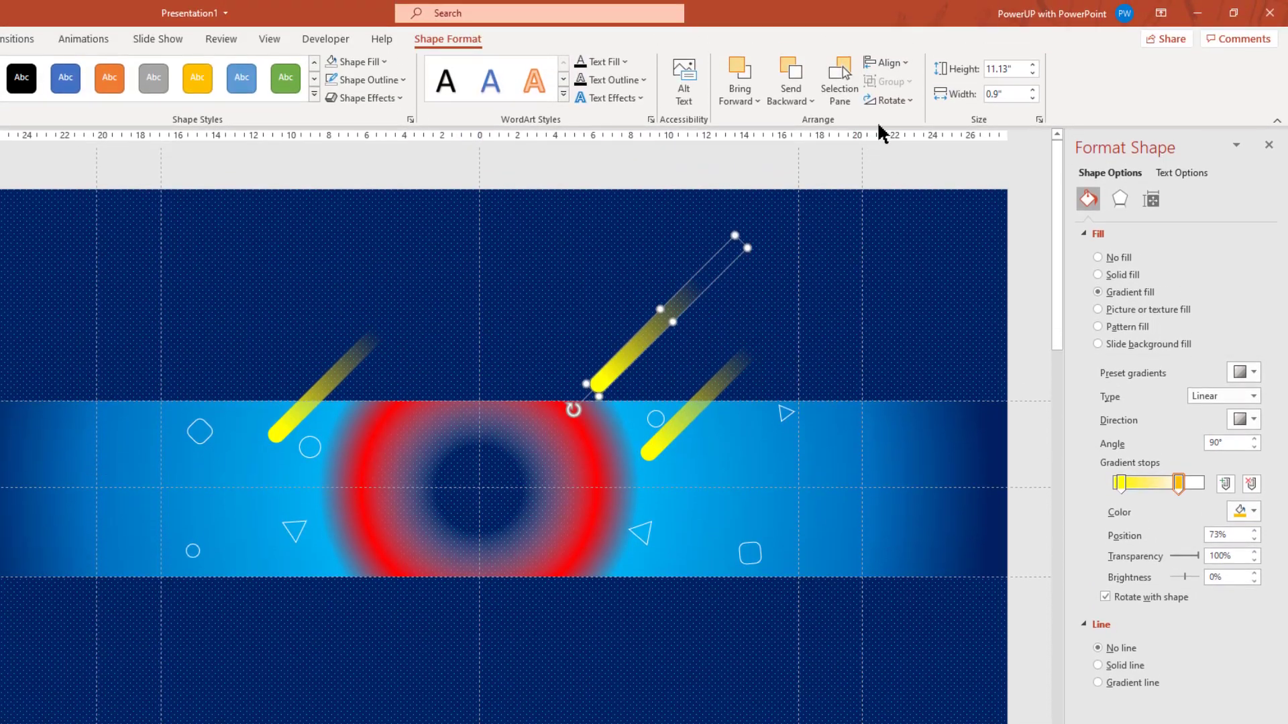
left_click(891, 101)
left_click(898, 167)
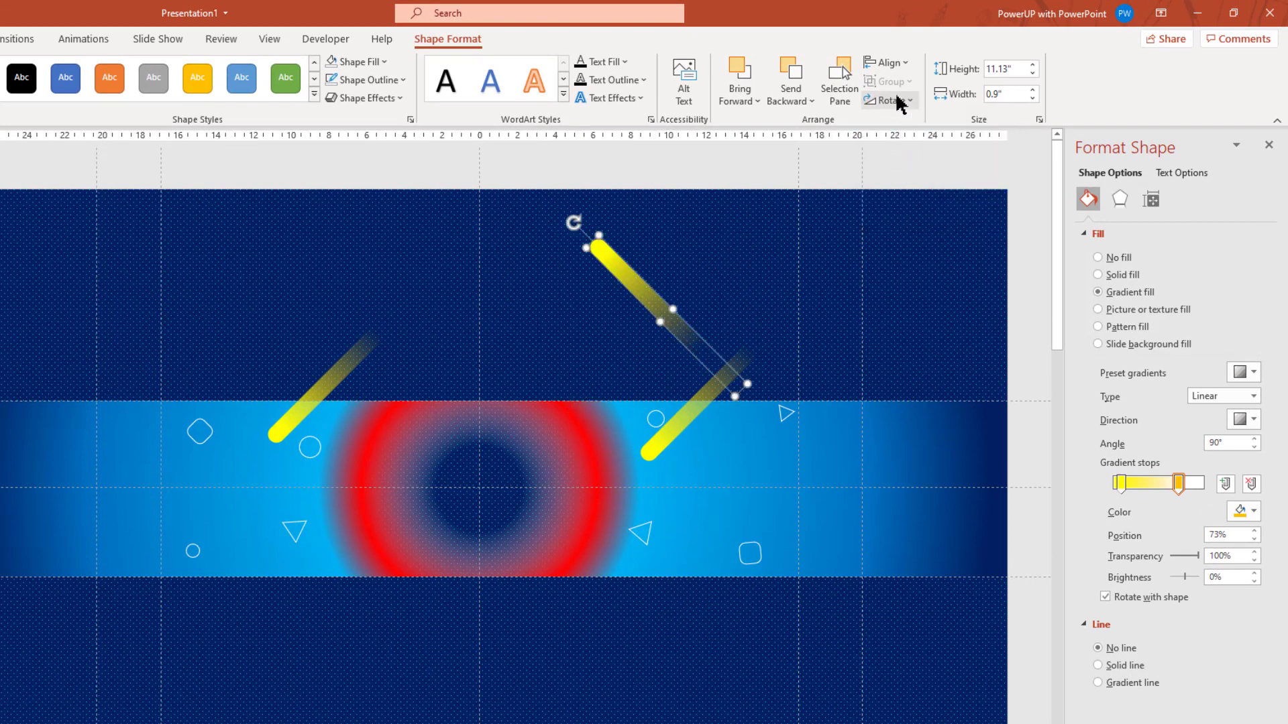
left_click(896, 100)
left_click(908, 184)
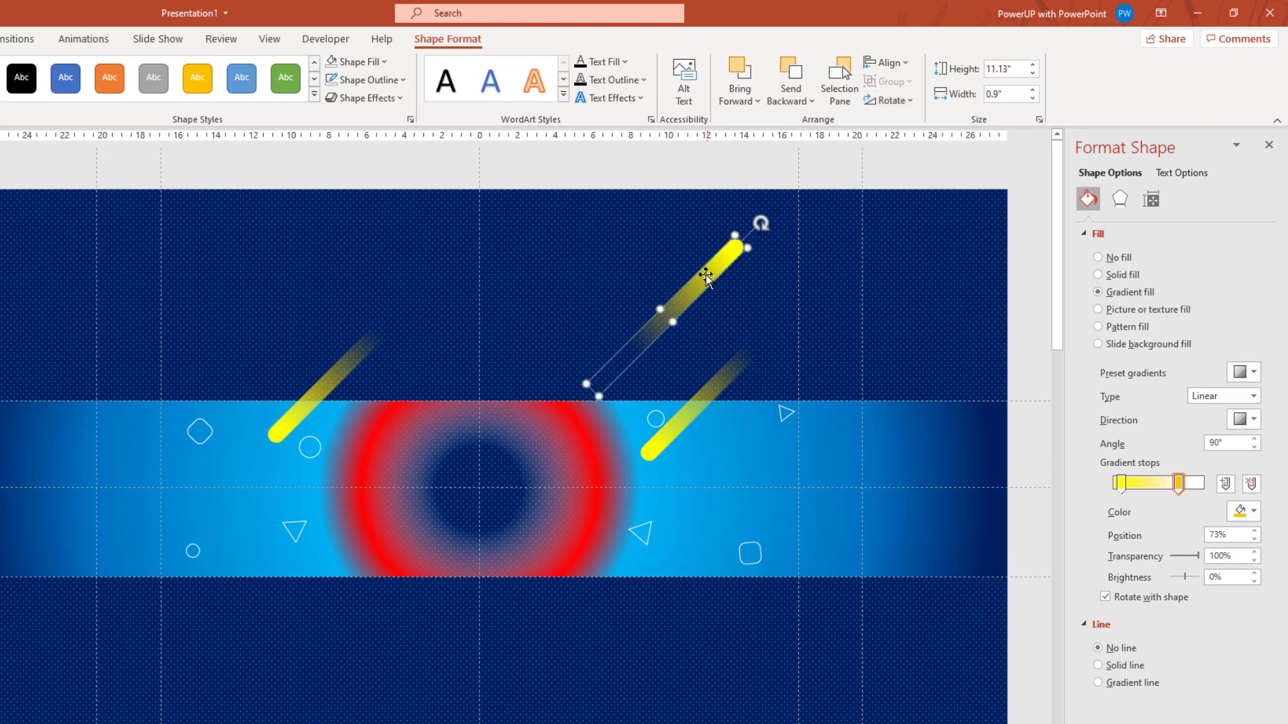
left_click_drag(703, 275, 668, 577)
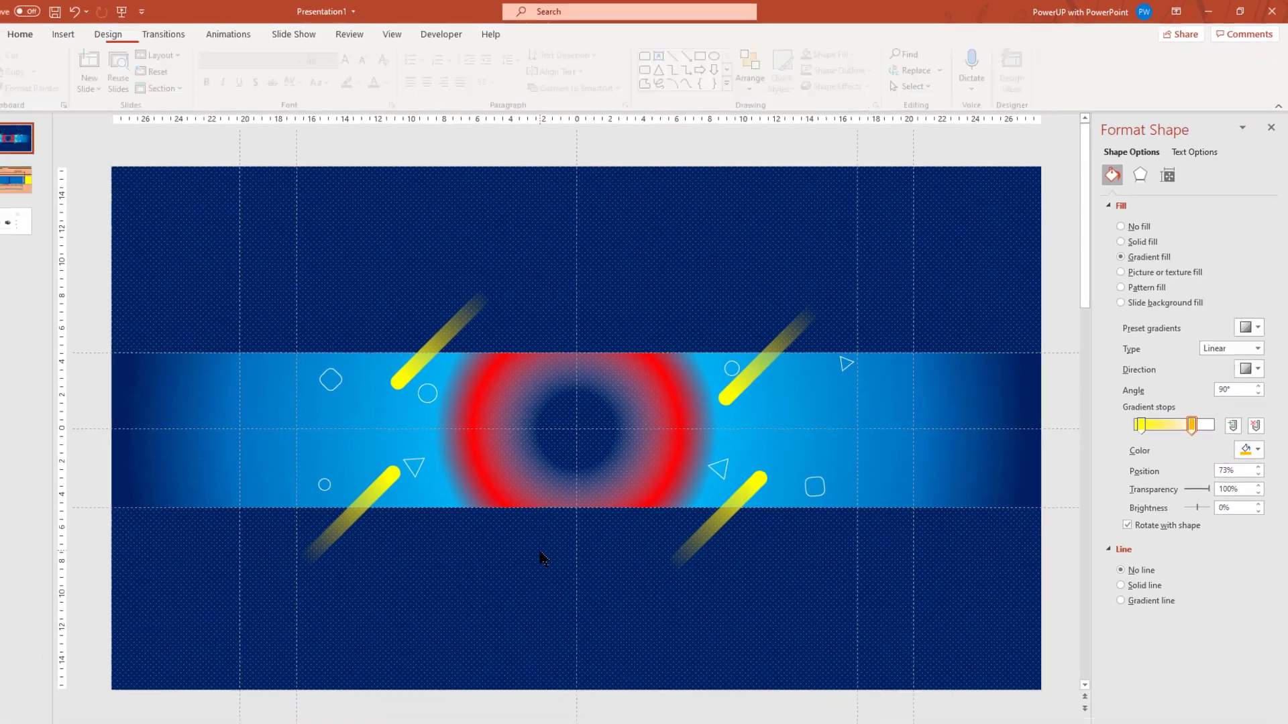
left_click(438, 633)
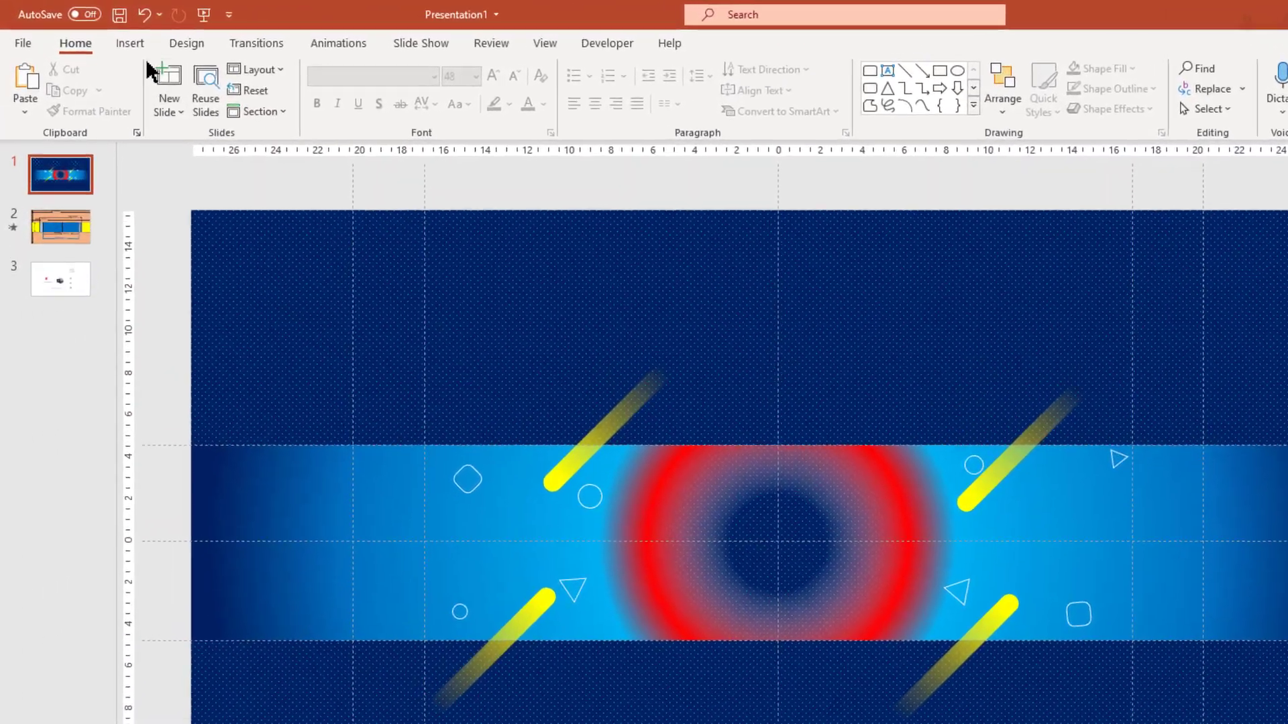
- Draw a small red rectangle with no outline left of the ring as the SUBSCRIBE button
left_click(100, 32)
left_click(316, 116)
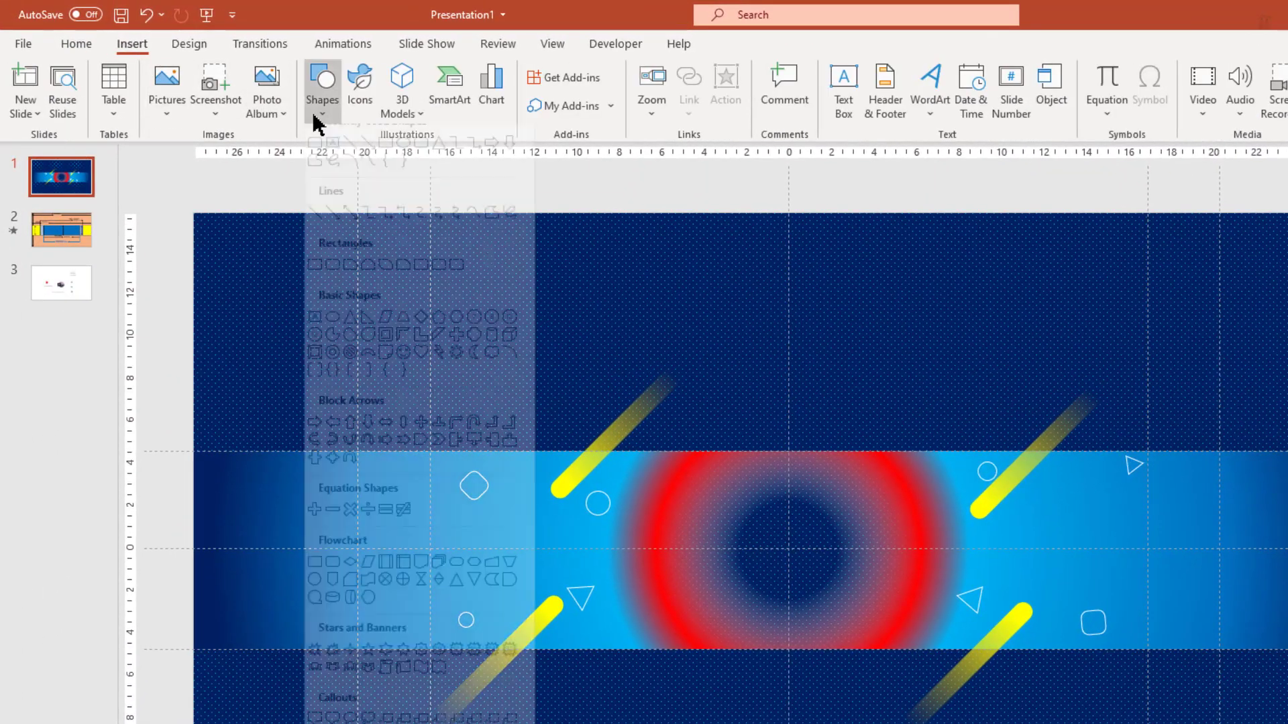
left_click(385, 165)
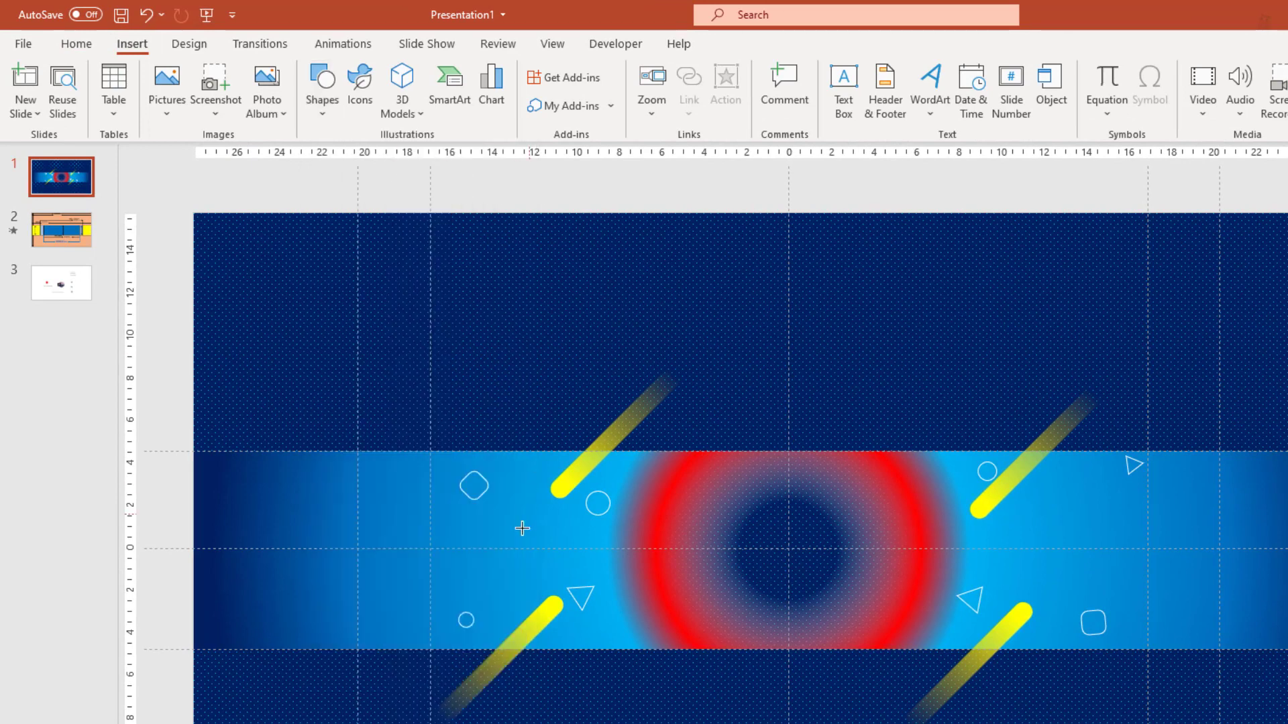
left_click_drag(501, 523, 611, 548)
left_click(657, 92)
left_click(673, 331)
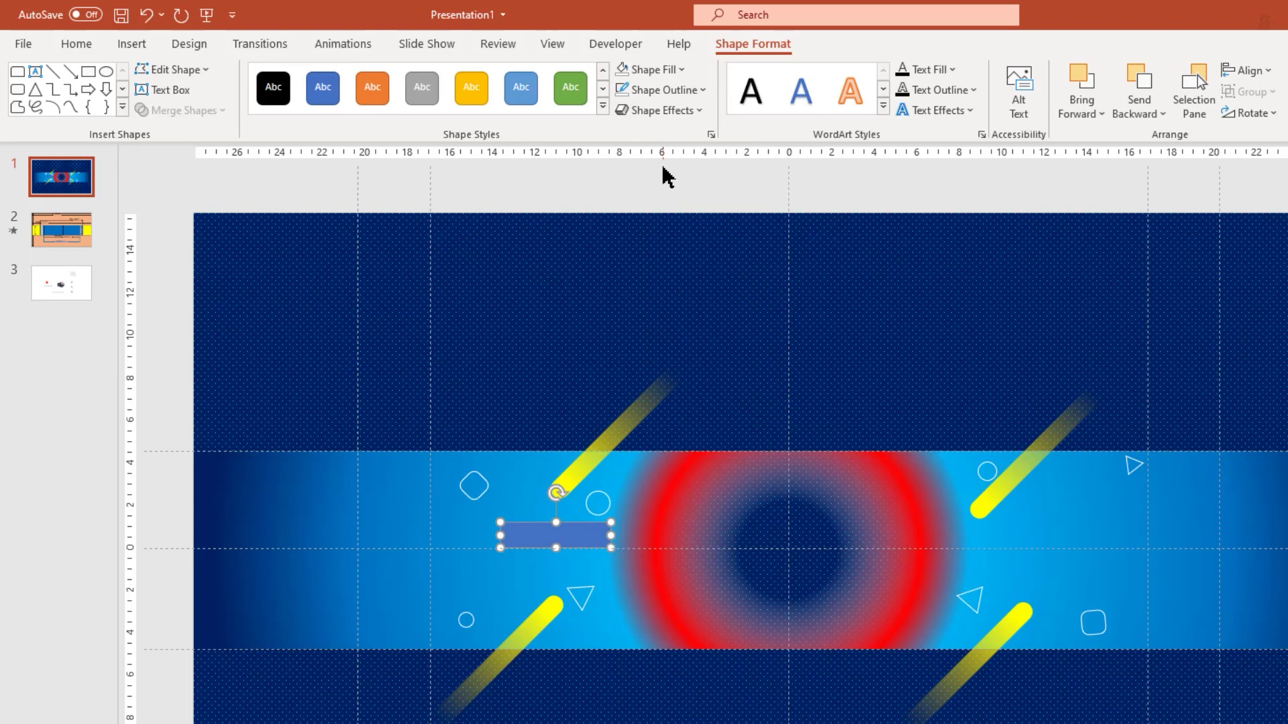
left_click(681, 69)
left_click(637, 233)
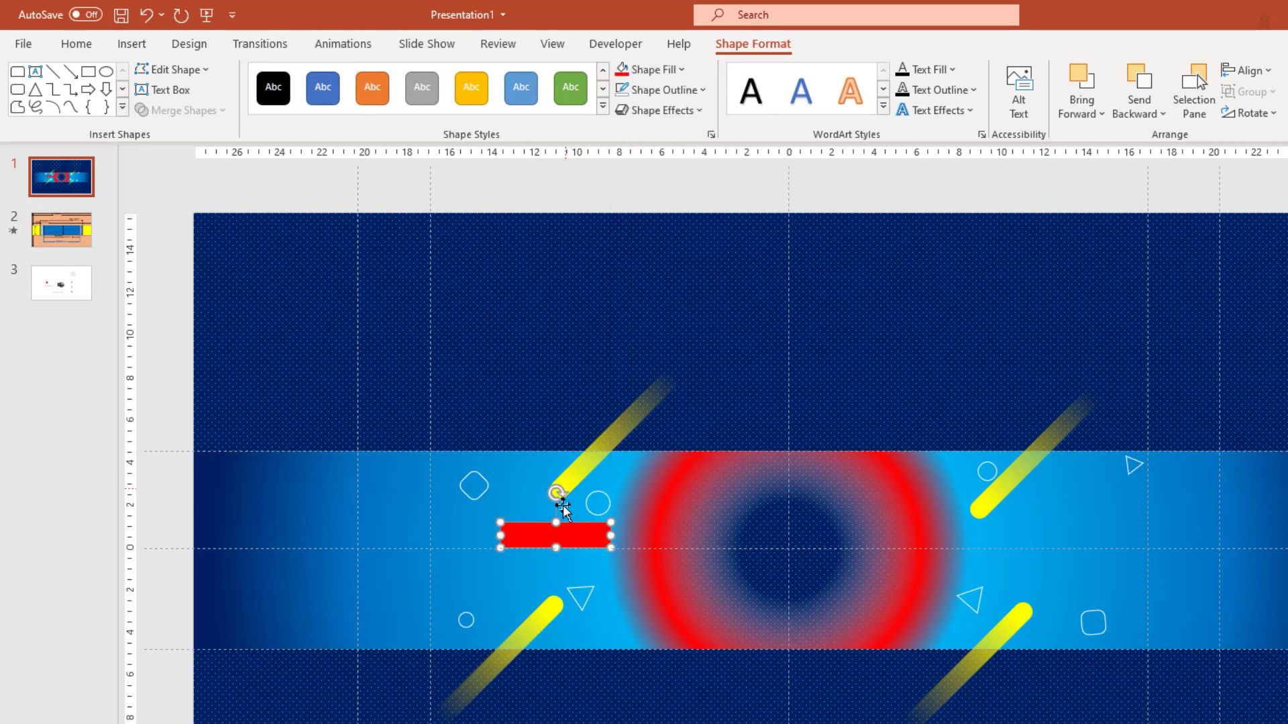
- Enlarge the SUBSCRIBE button text two sizes and make it bold
left_click(570, 541)
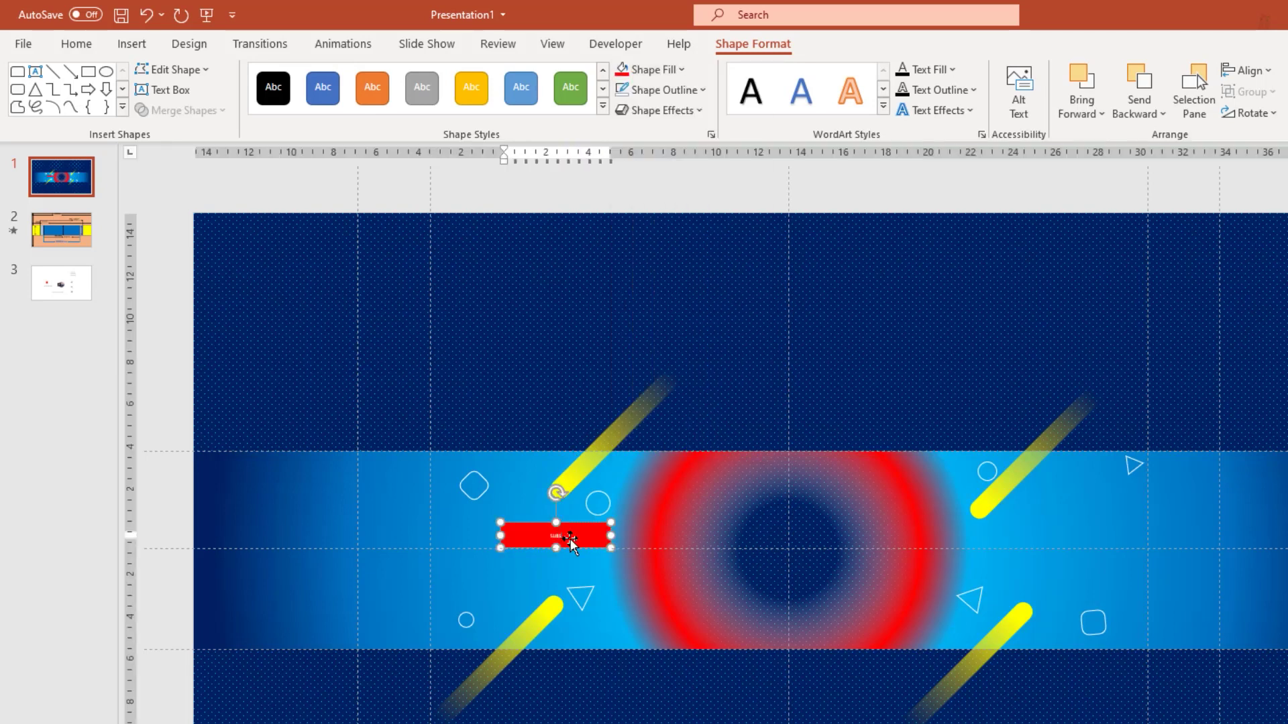
left_click(572, 530)
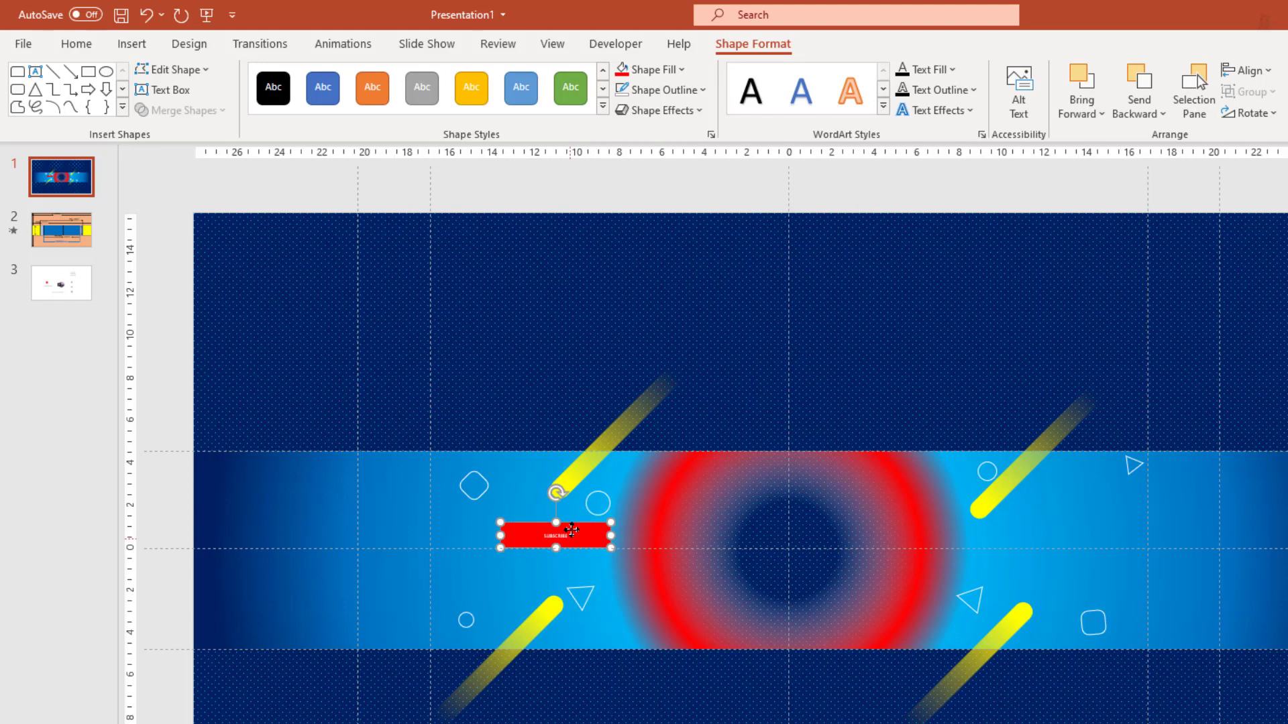
left_click(82, 45)
left_click(500, 77)
left_click(500, 77)
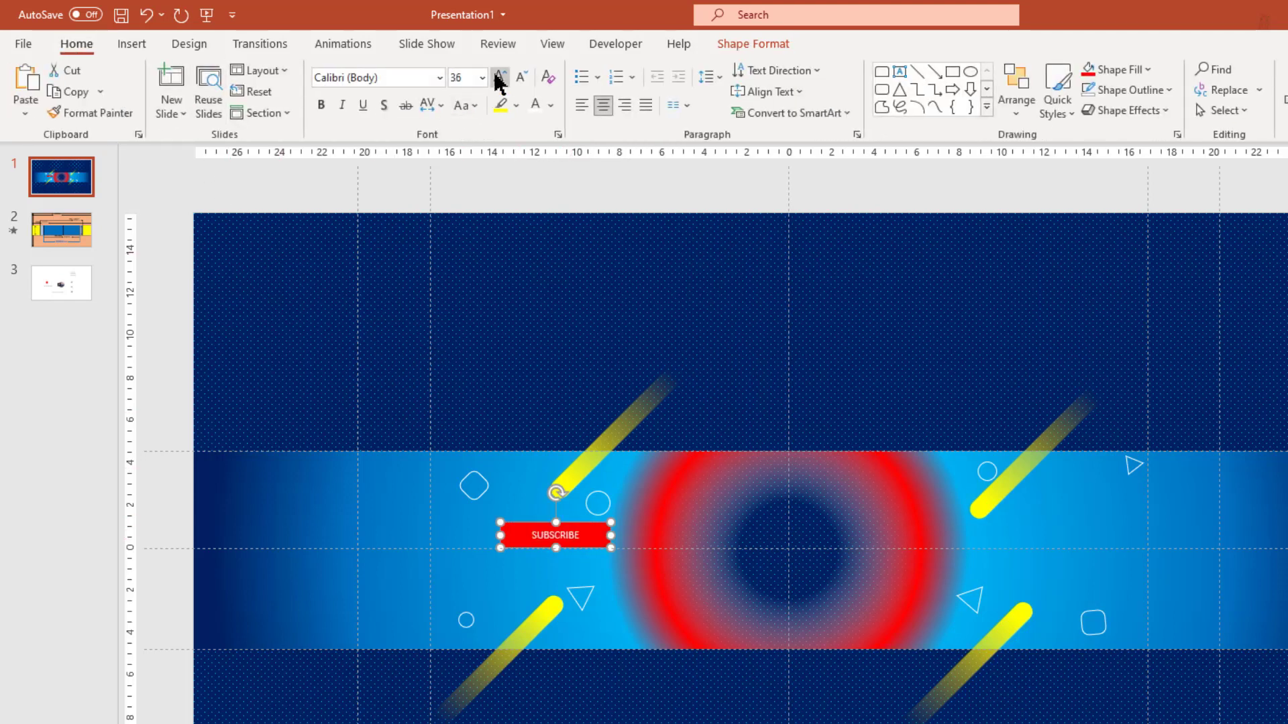
left_click(500, 77)
left_click(500, 77)
key("ctrl+b")
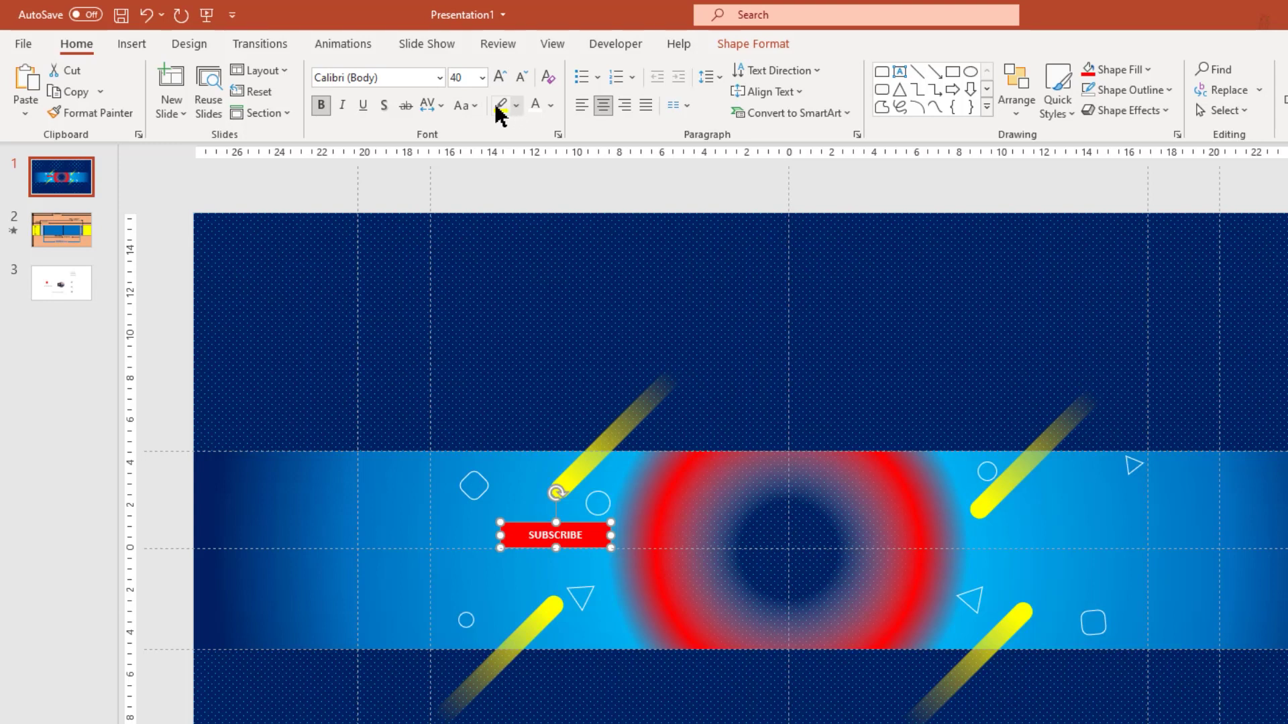
- Give SUBSCRIBE loose character spacing and enlarge it to 60 pt
left_click(437, 106)
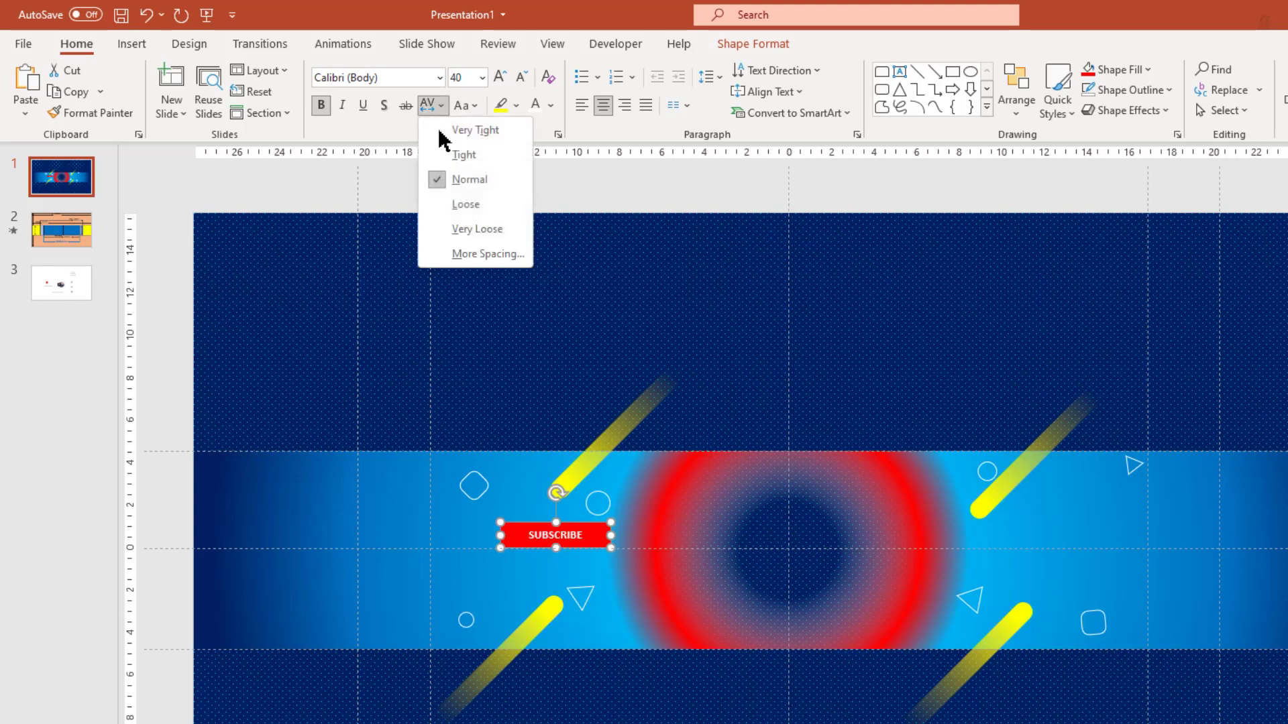
left_click(448, 205)
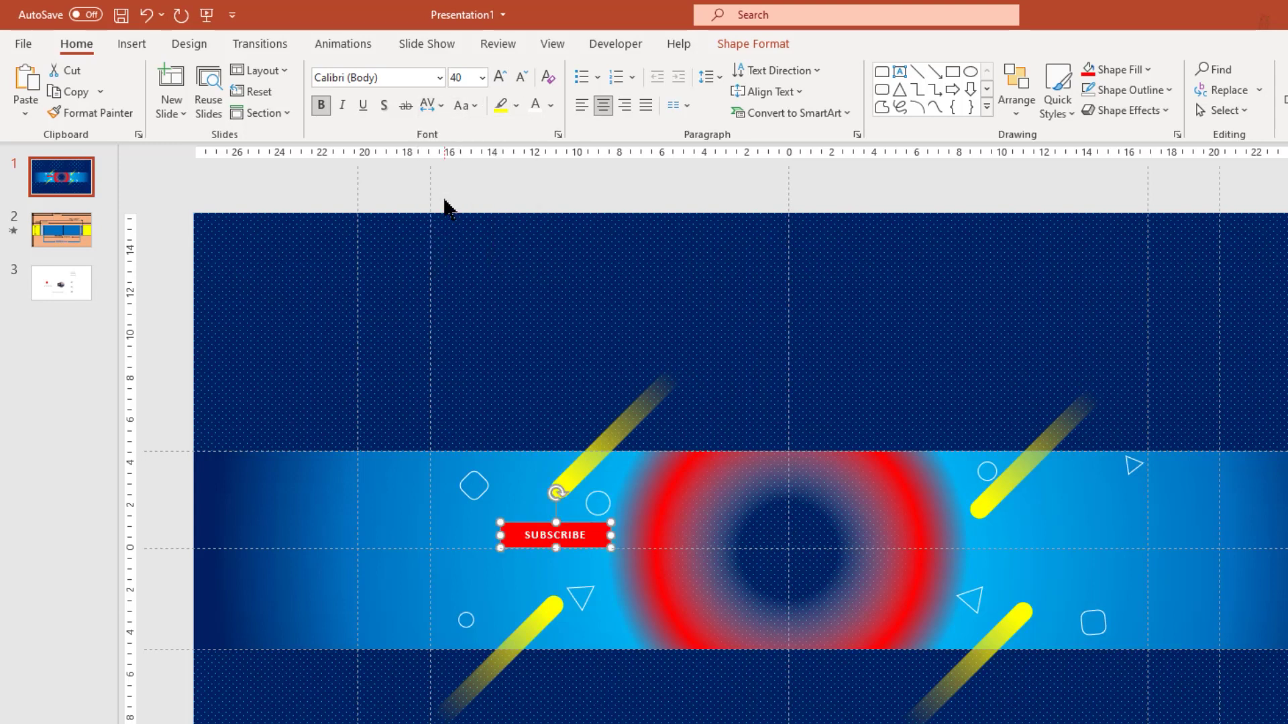
left_click(500, 77)
left_click(500, 78)
left_click(500, 78)
left_click(499, 78)
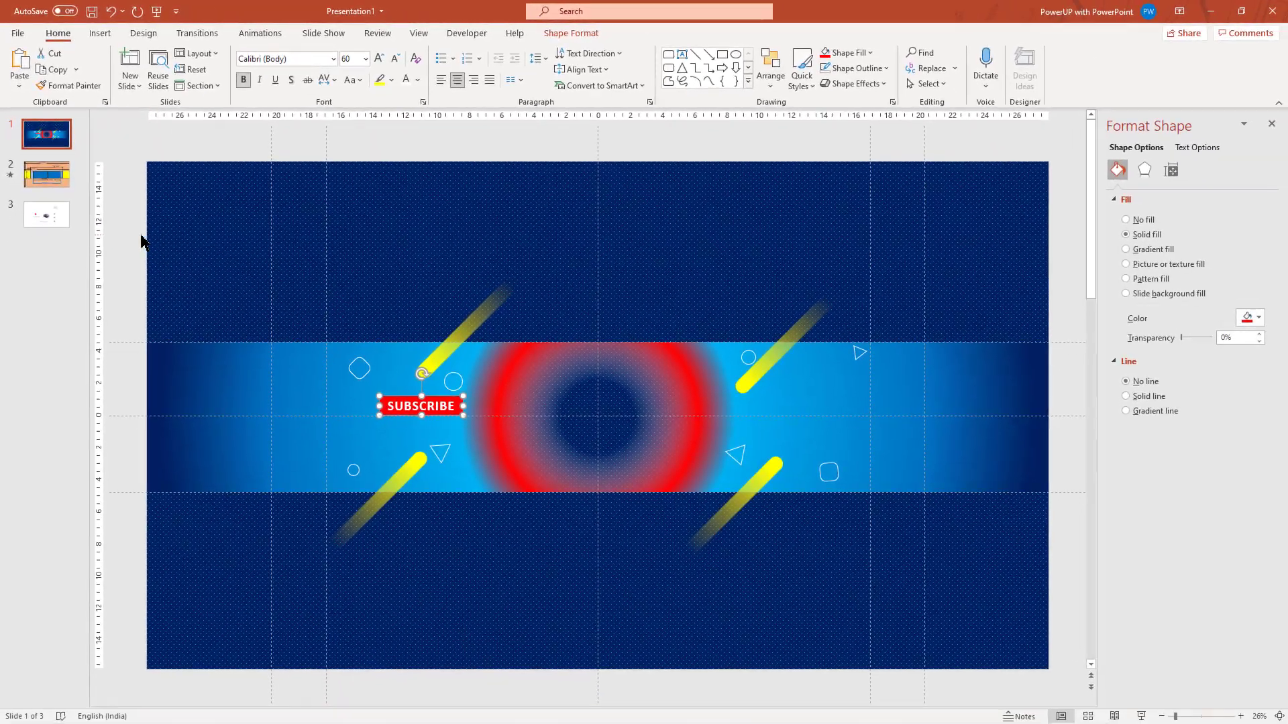
- Copy the logo and PowerUP with PowerPoint title from slide 3, make the title white, and place both in the band
left_click(183, 317)
left_click(58, 221)
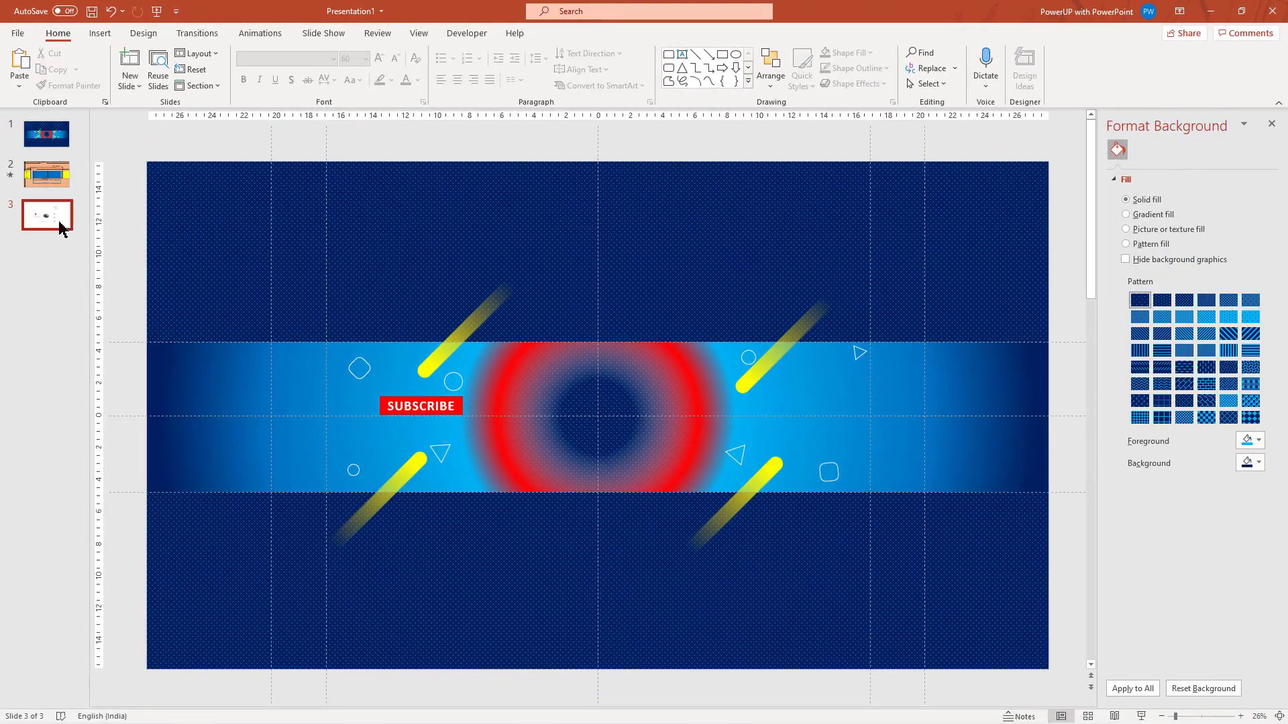
left_click(578, 448)
left_click(585, 581, "shift")
key("ctrl+c")
left_click(47, 135)
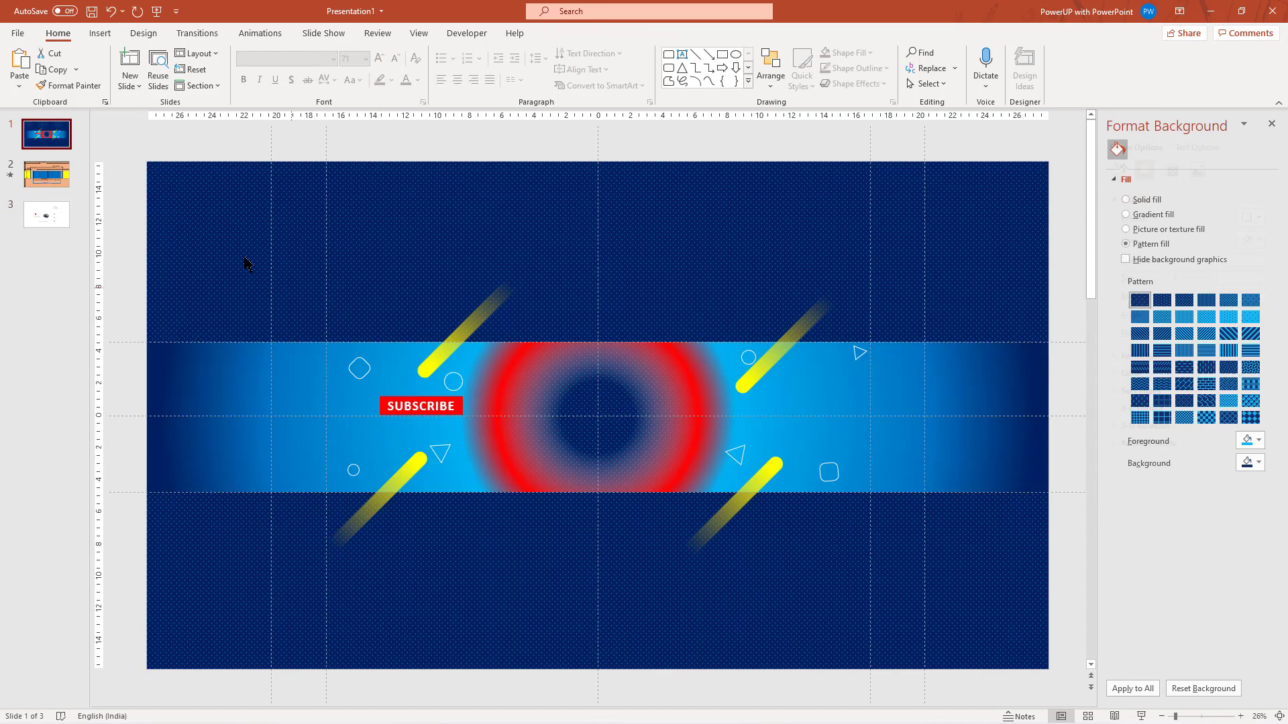
key("ctrl+v")
left_click(549, 596)
left_click(570, 569)
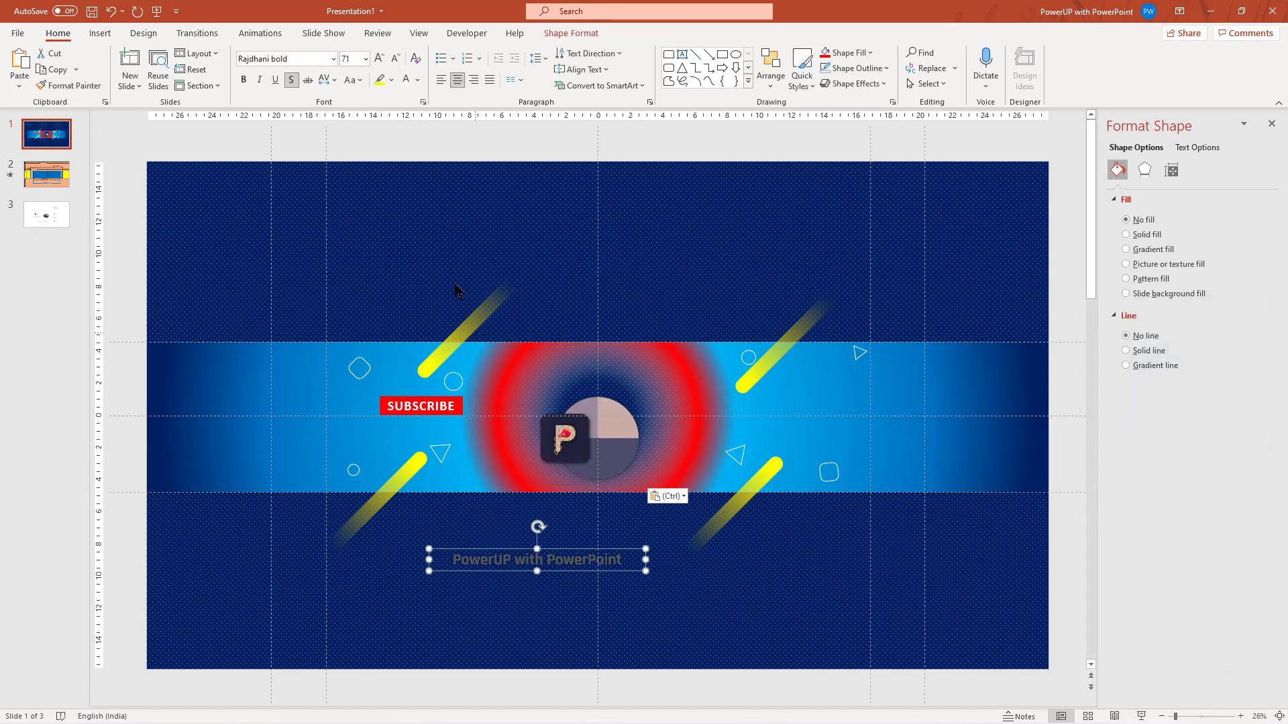
left_click(406, 81)
left_click_drag(573, 445, 603, 418)
left_click_drag(613, 570, 673, 485)
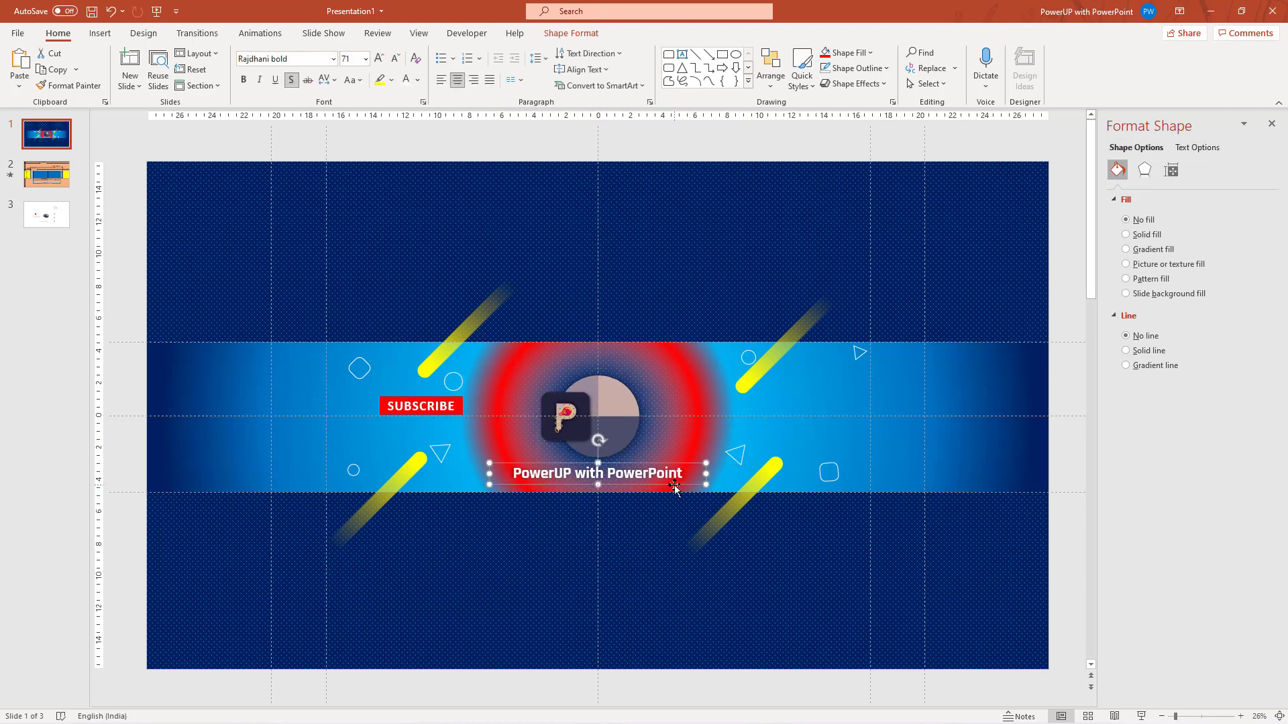
left_click(607, 531)
- Copy the YouTube icon and FOR REGULAR UPLOADS caption from slide 3 and place them beside SUBSCRIBE
left_click(47, 215)
left_click(376, 407)
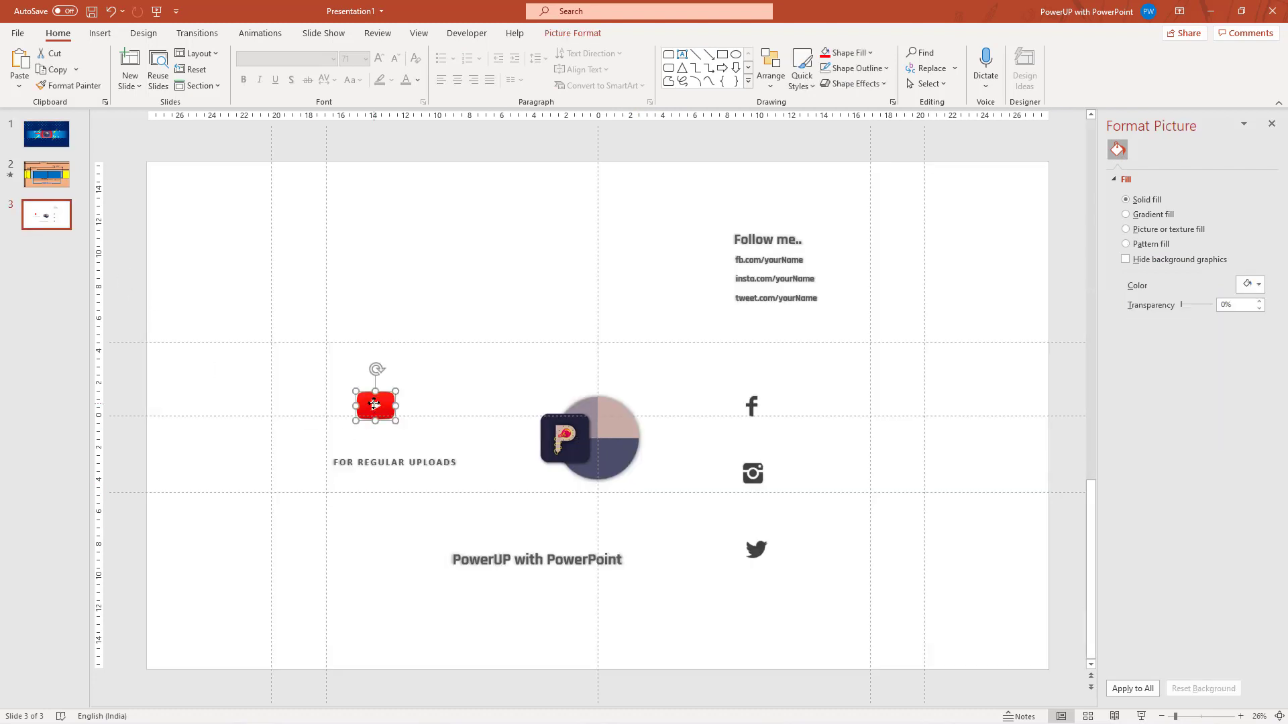
left_click(395, 466, "shift")
key("ctrl+c")
left_click(46, 134)
key("ctrl+v")
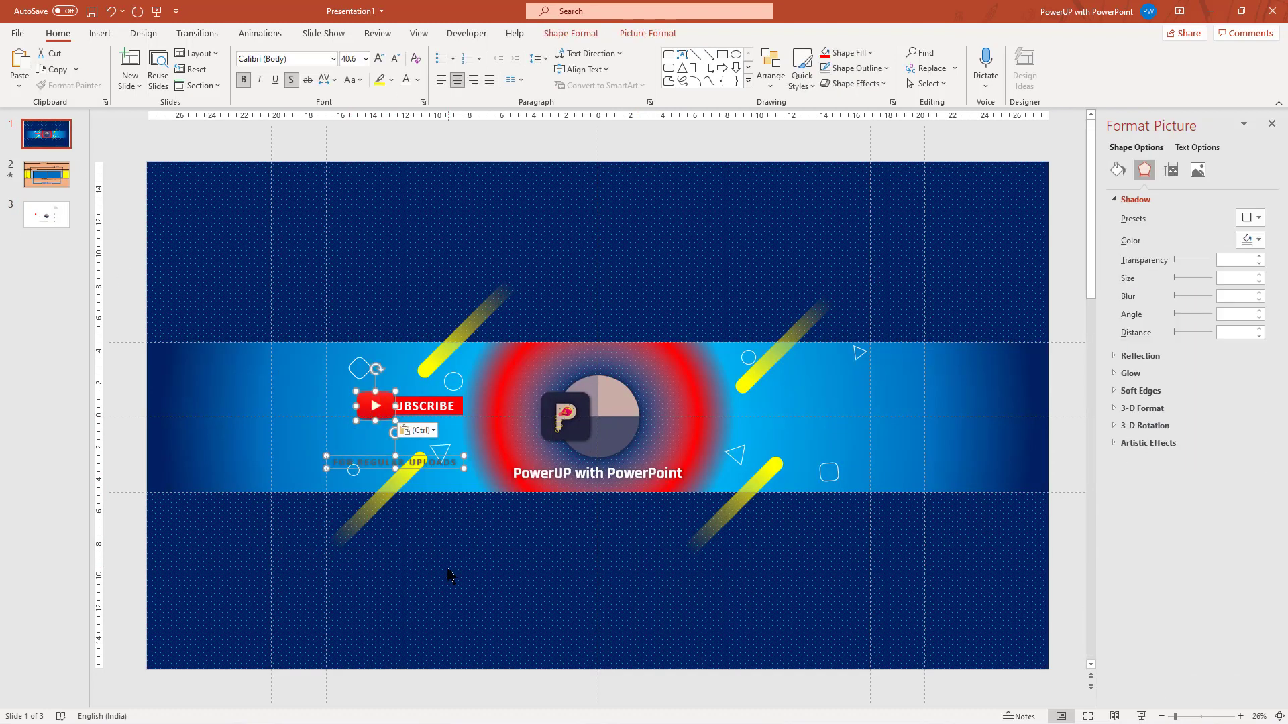
mouse_move(388, 419)
left_mouse_down()
mouse_move(367, 418)
mouse_move(369, 403)
left_mouse_up()
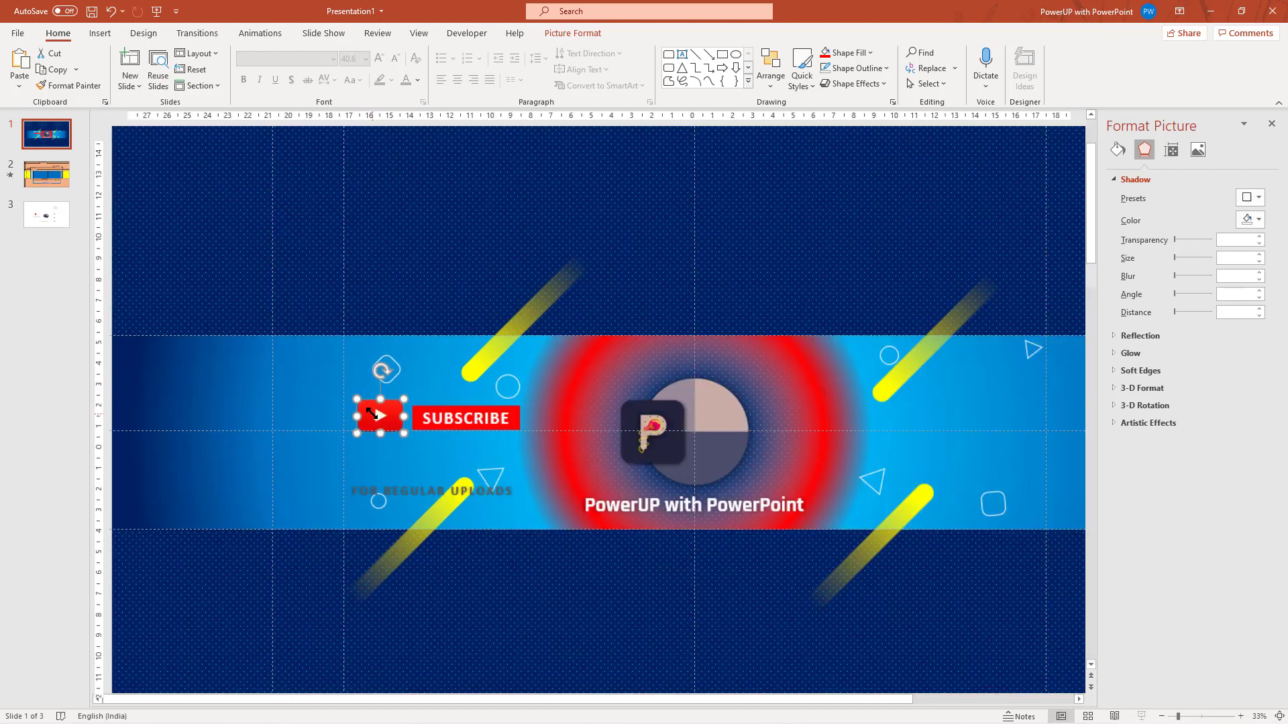
scroll(374, 413, "up", 3, "ctrl")
mouse_move(551, 393)
left_mouse_down()
mouse_move(552, 383)
mouse_move(548, 409)
left_mouse_up()
left_click_drag(562, 513, 594, 463)
scroll(569, 496, "down", 2, "ctrl")
- Paste the Facebook, Instagram and Twitter icons from slide 3 onto the banner and fill them white
left_click(558, 537)
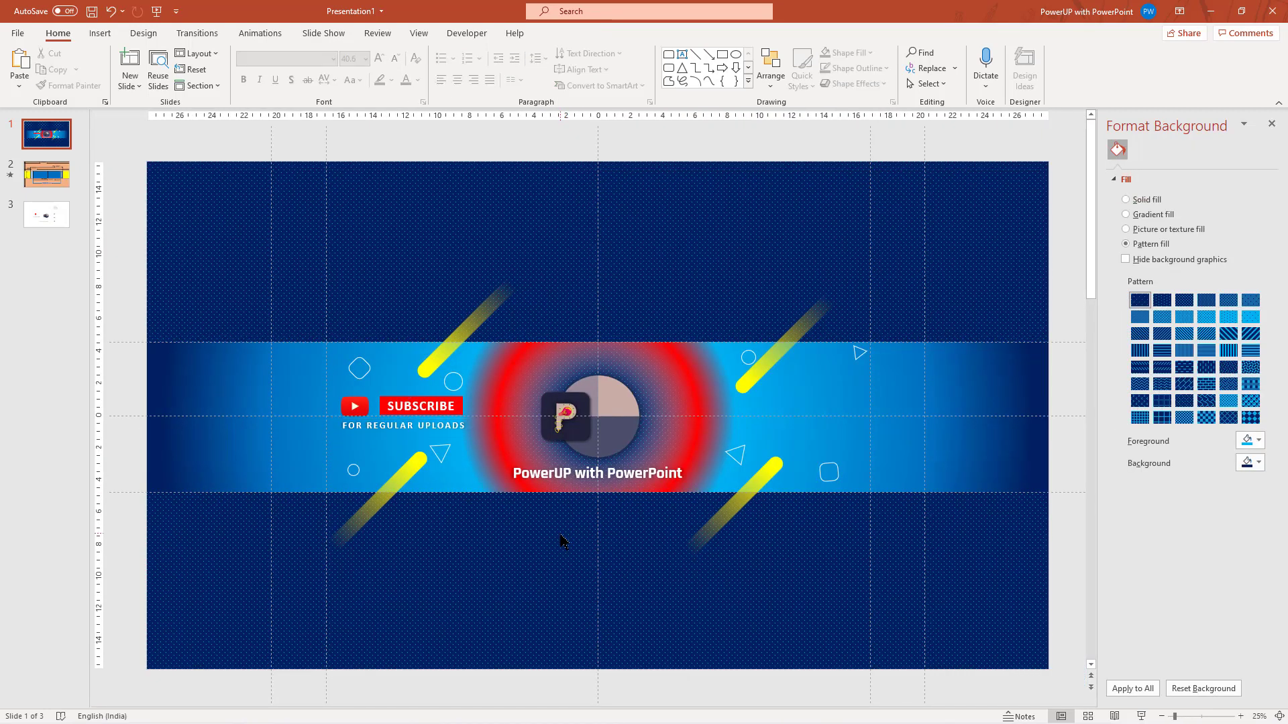
left_click(47, 215)
left_click(761, 436)
left_click(753, 474, "shift")
left_click(756, 549, "shift")
key("ctrl+c")
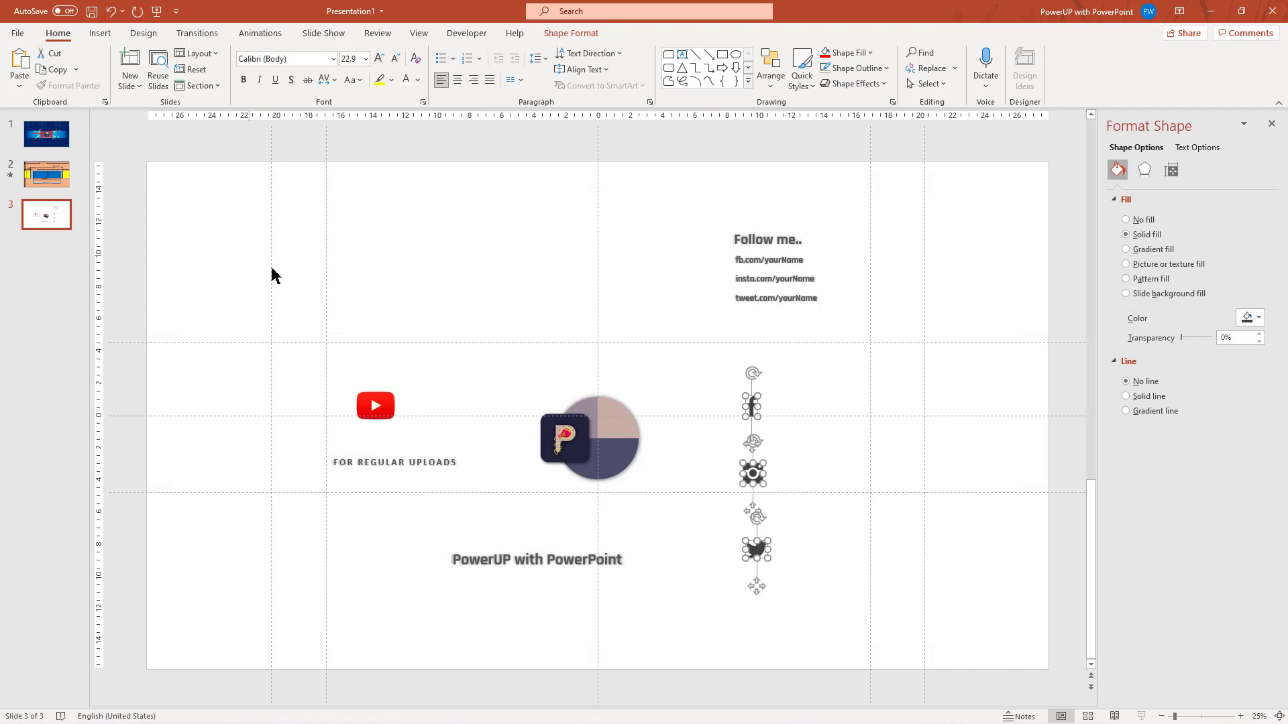
left_click(47, 133)
key("ctrl+v")
left_click(570, 33)
left_click(489, 49)
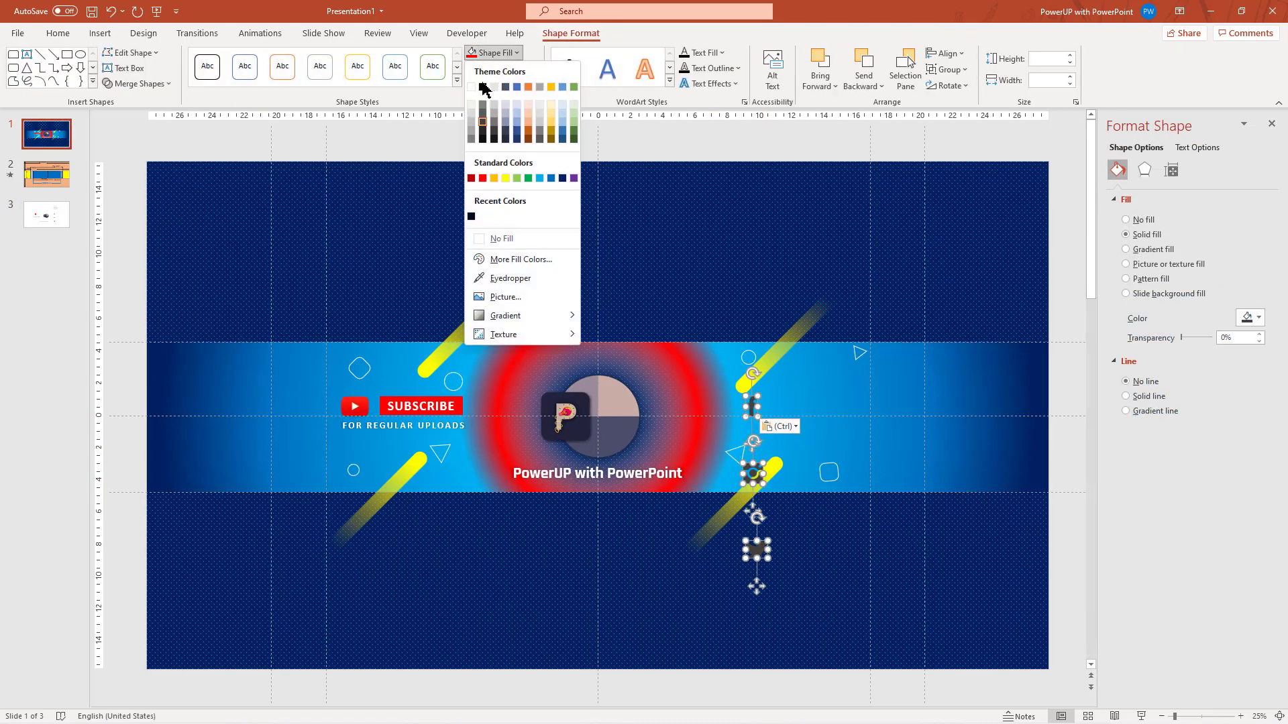
left_click(471, 105)
left_click(860, 561)
- Stack the three icons in a column in the band, distributed vertically and centre-aligned
left_click_drag(751, 406, 774, 394)
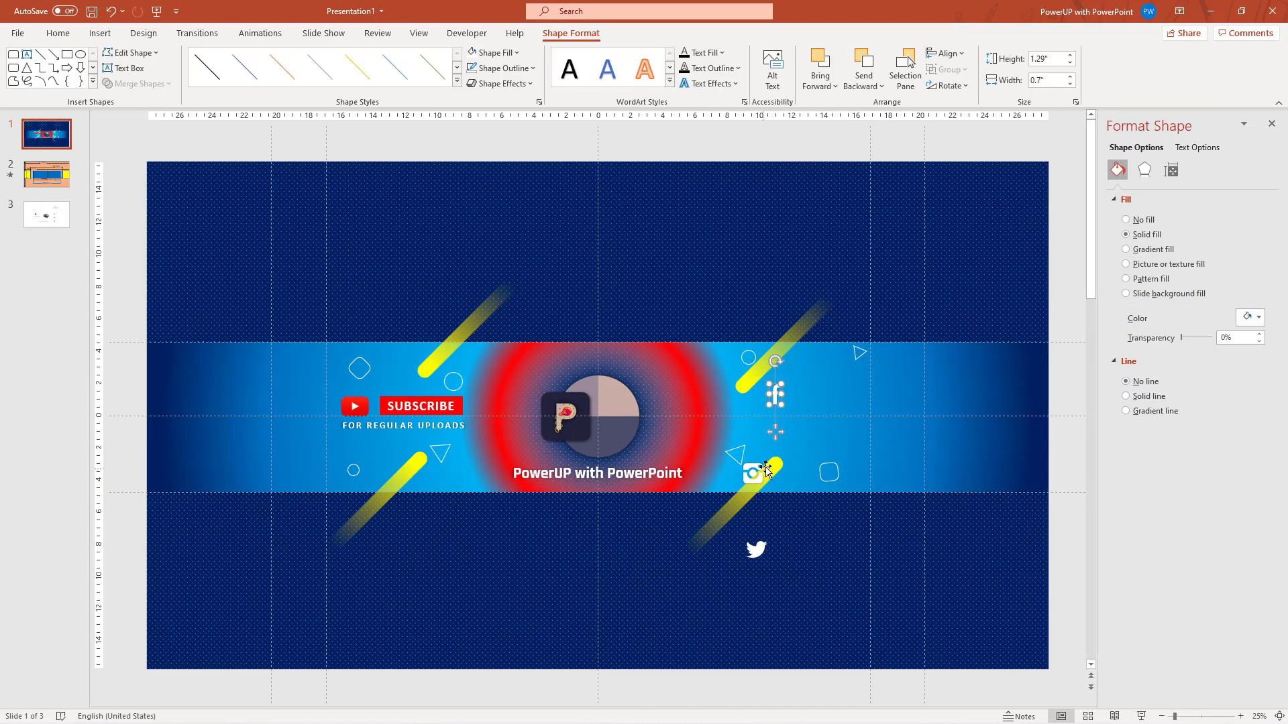
left_click(754, 472)
left_click_drag(757, 477, 776, 424)
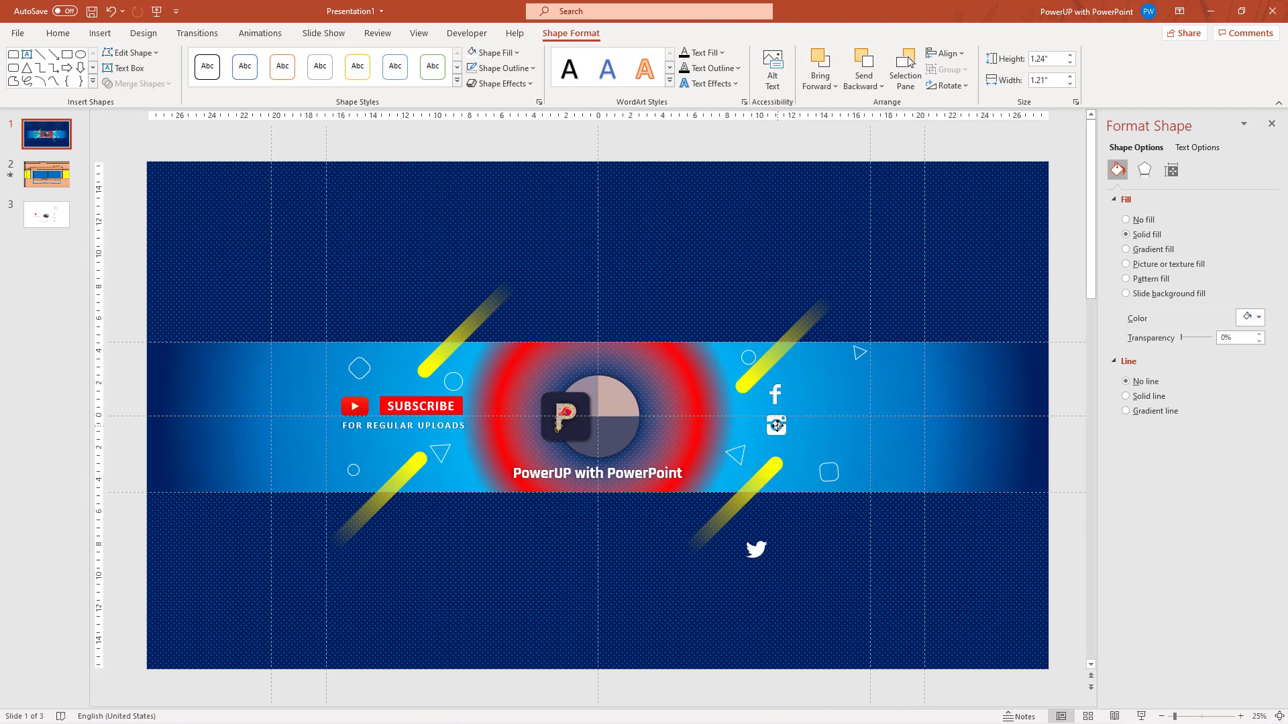
left_click_drag(755, 549, 774, 445)
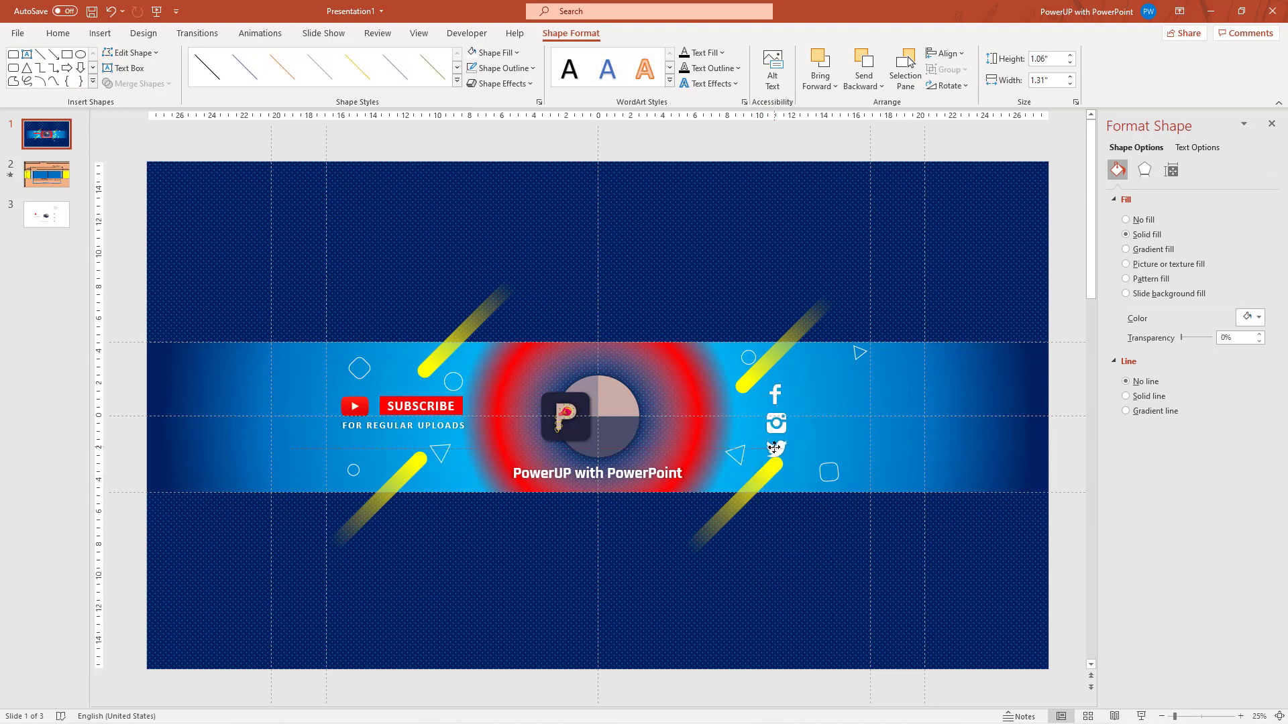
left_click(776, 423, "shift")
left_click(775, 405, "shift")
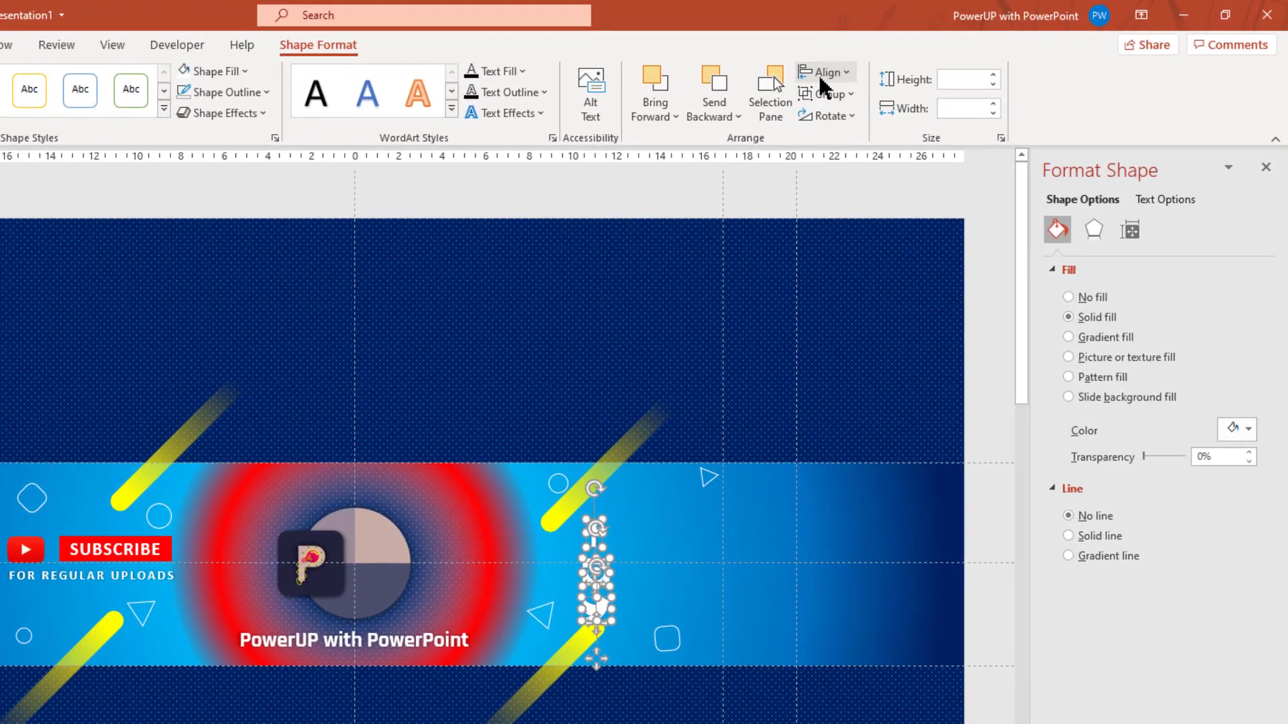
left_click(824, 72)
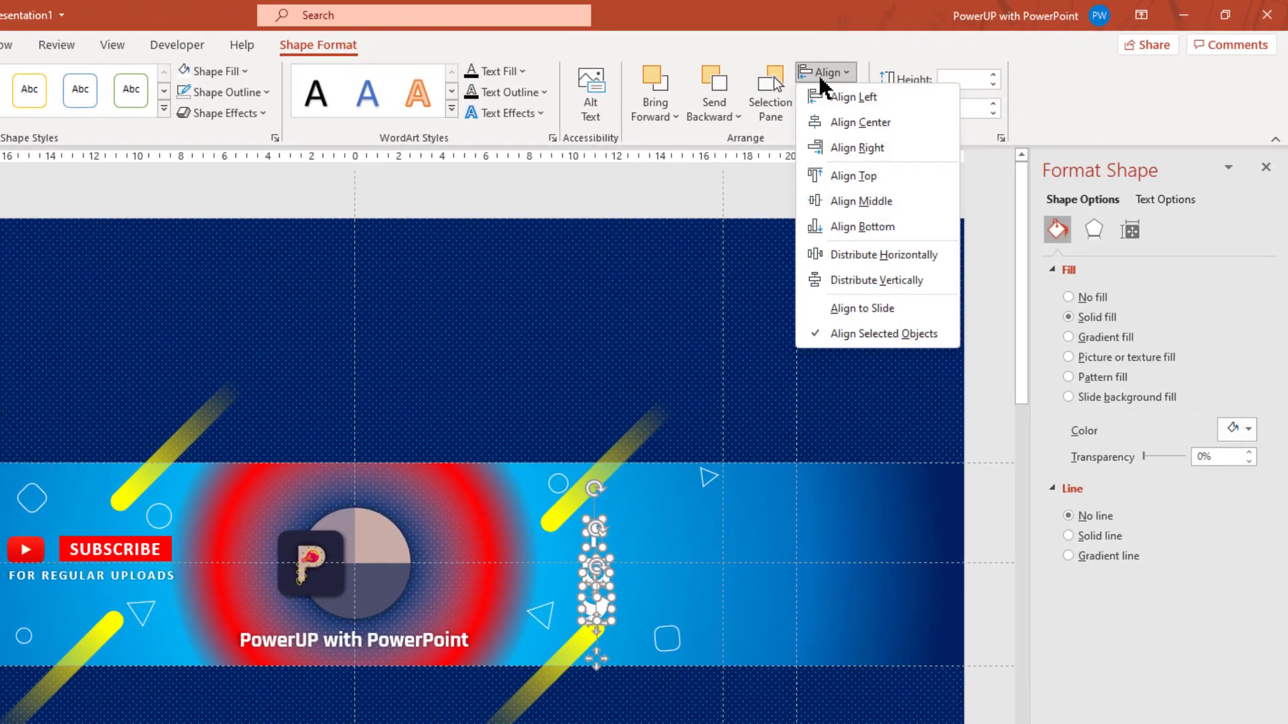
left_click(822, 277)
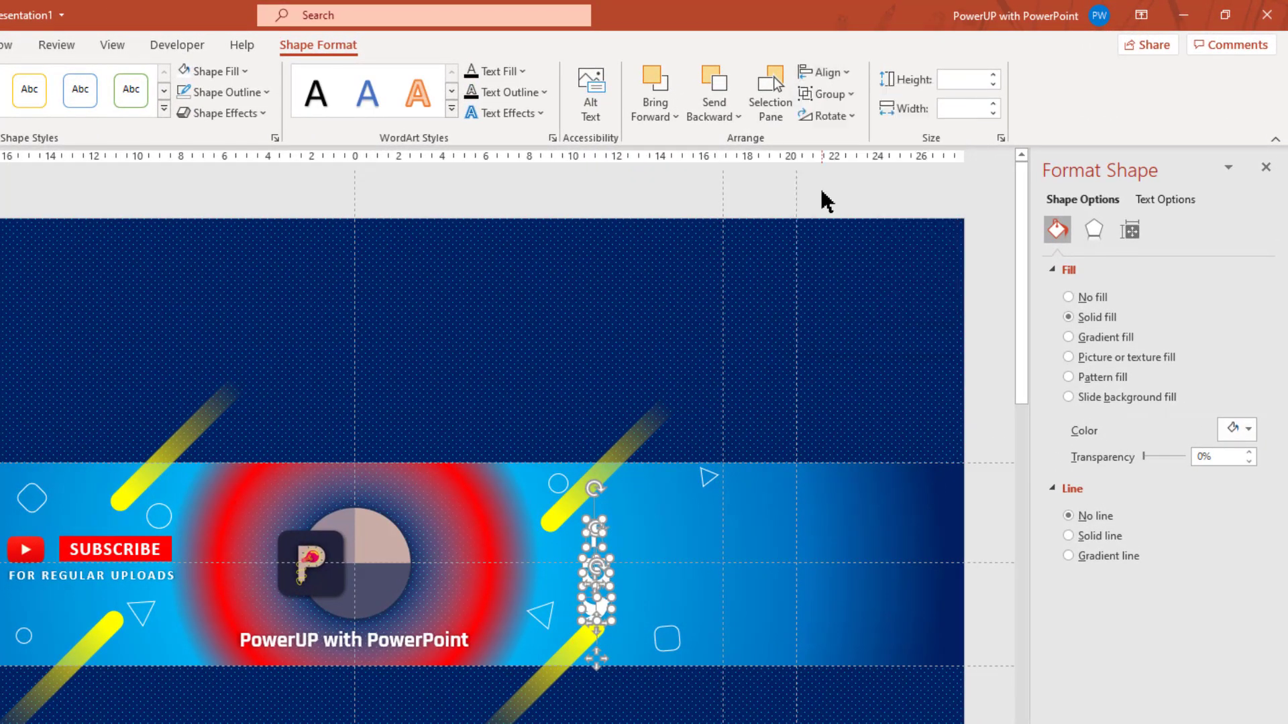
left_click(832, 75)
left_click(835, 126)
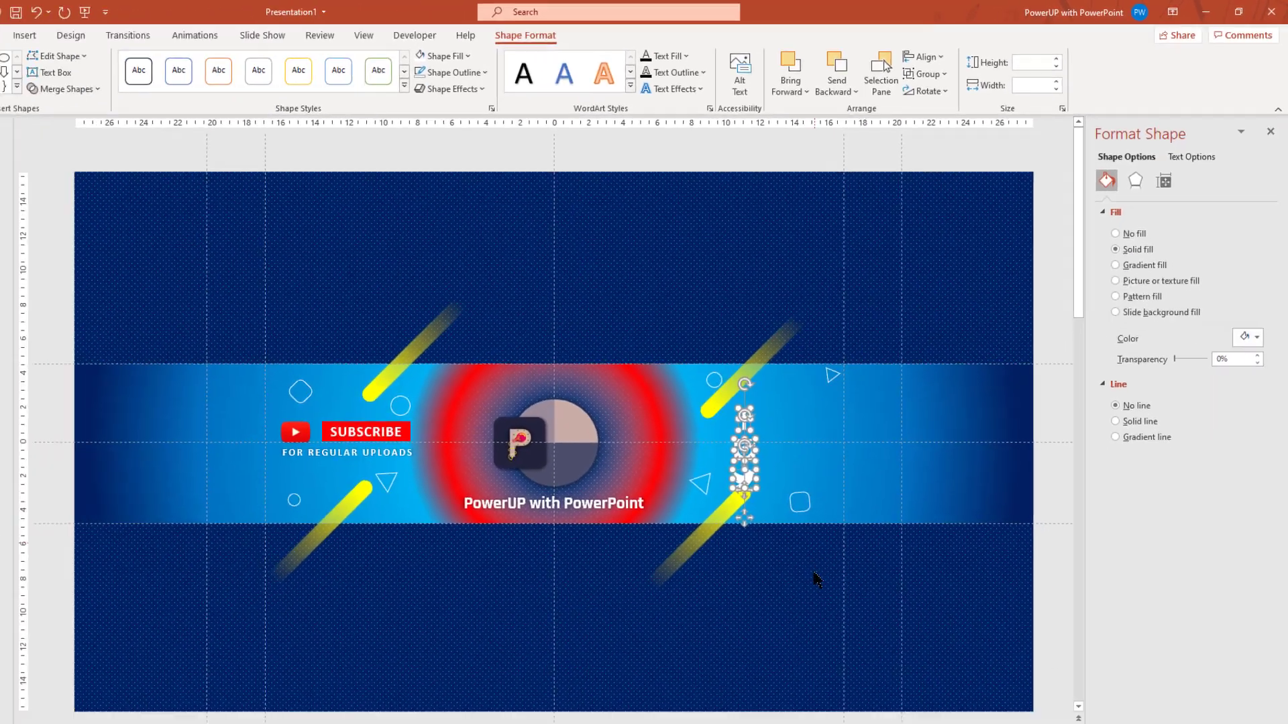
left_click(817, 578)
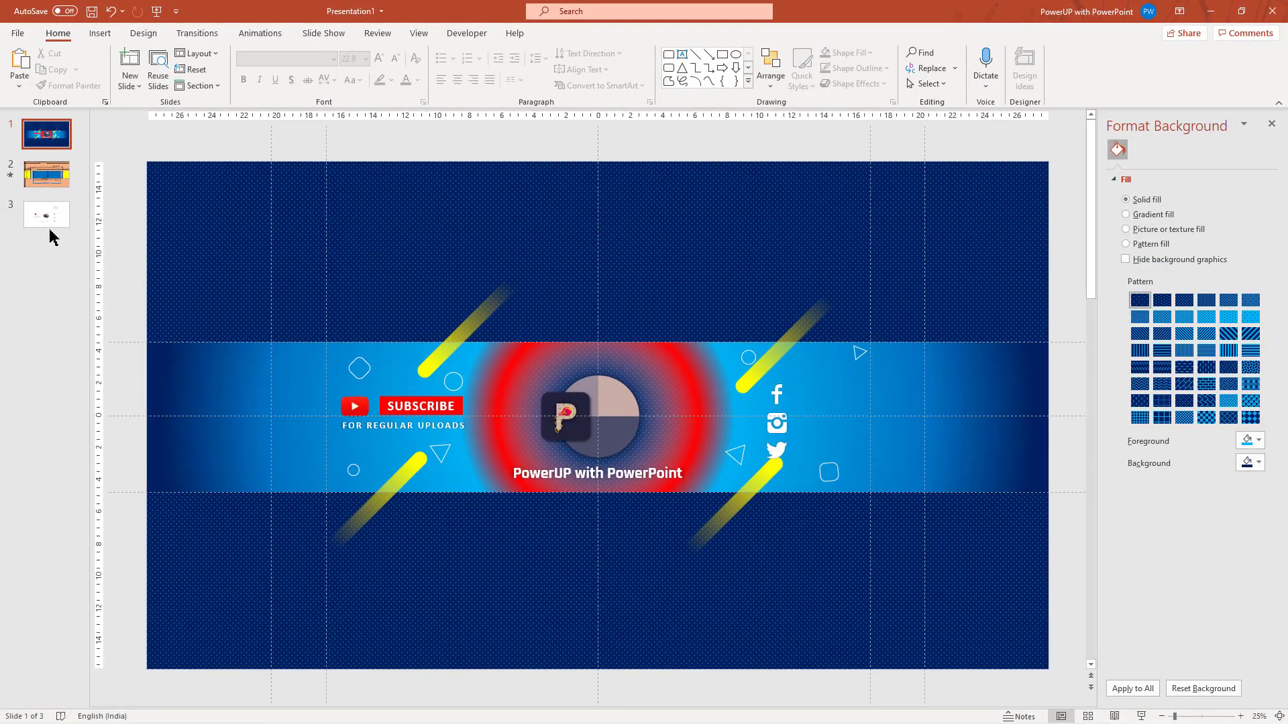
- Copy the Follow me.. heading and fb, insta and tweet yourName links from slide 3 beside the icons
left_click(47, 221)
left_click(751, 240)
left_click(758, 259, "shift")
left_click(756, 278, "shift")
left_click(754, 298, "shift")
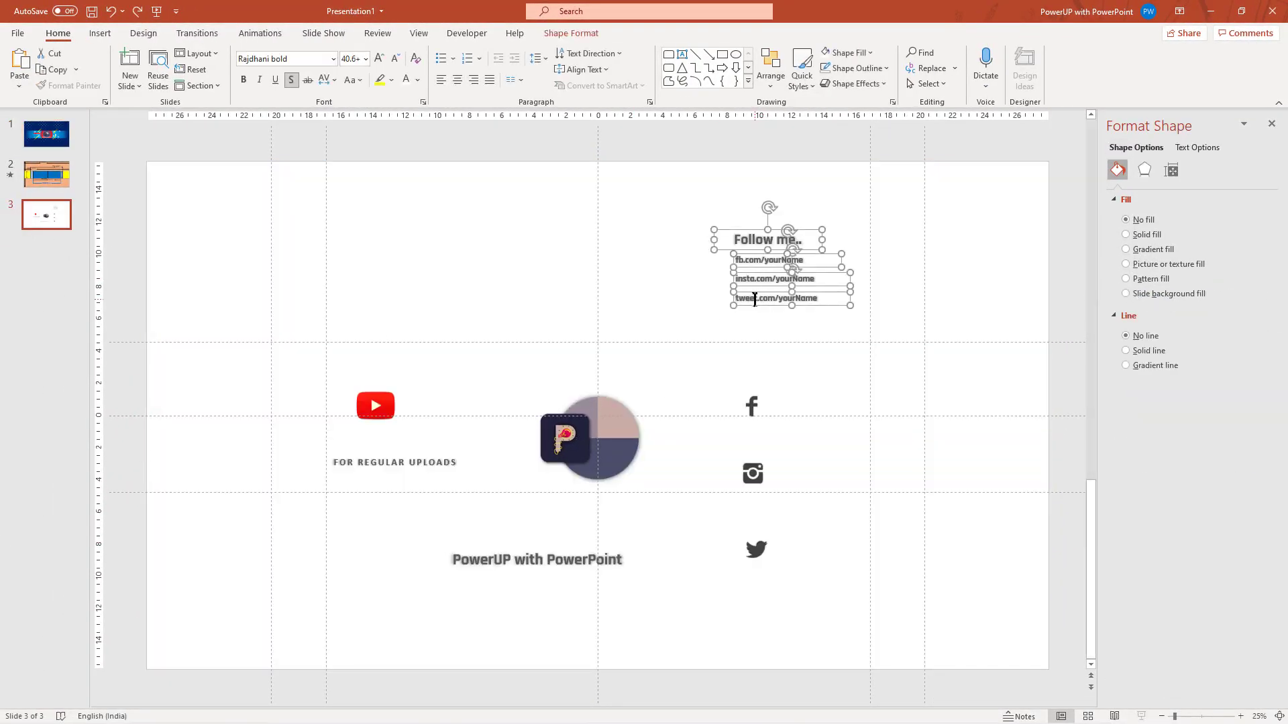
key("ctrl+c")
left_click(47, 134)
key("ctrl+v")
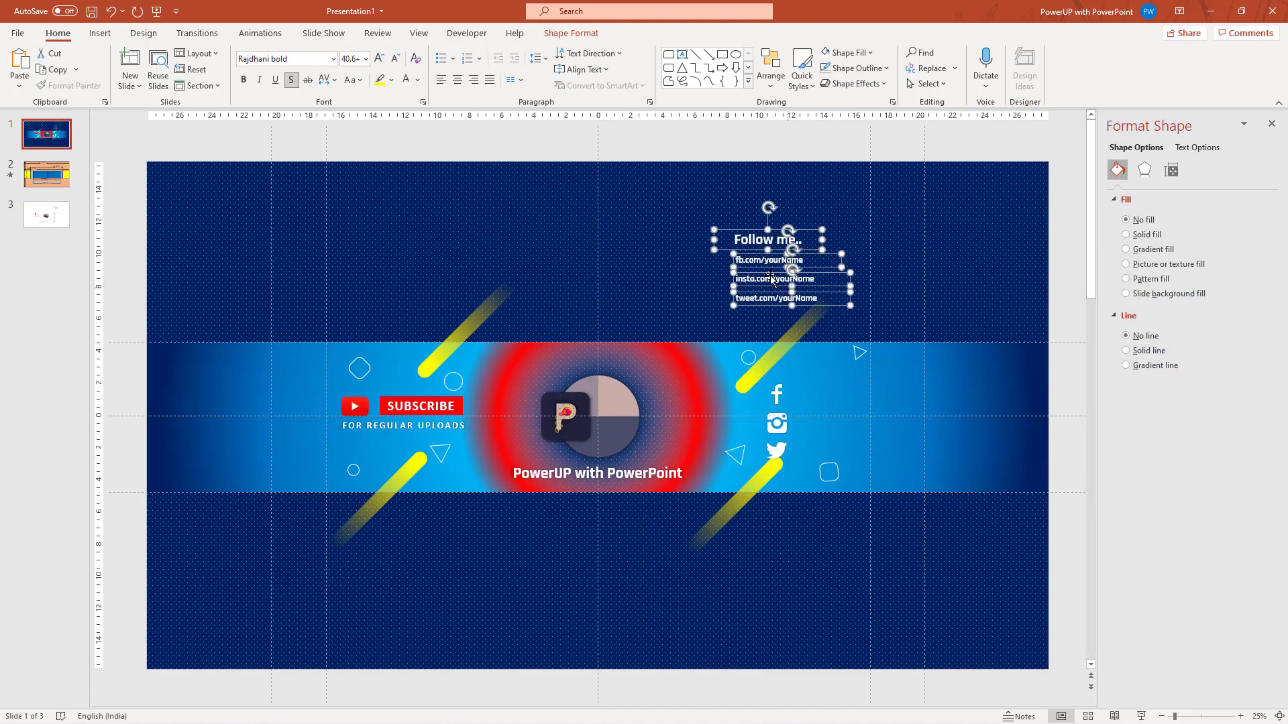
left_click_drag(771, 279, 839, 407)
- Position Follow me.. above the icons and fb.com/yourName beside the Facebook icon
scroll(871, 446, "up", 3)
left_click(678, 332)
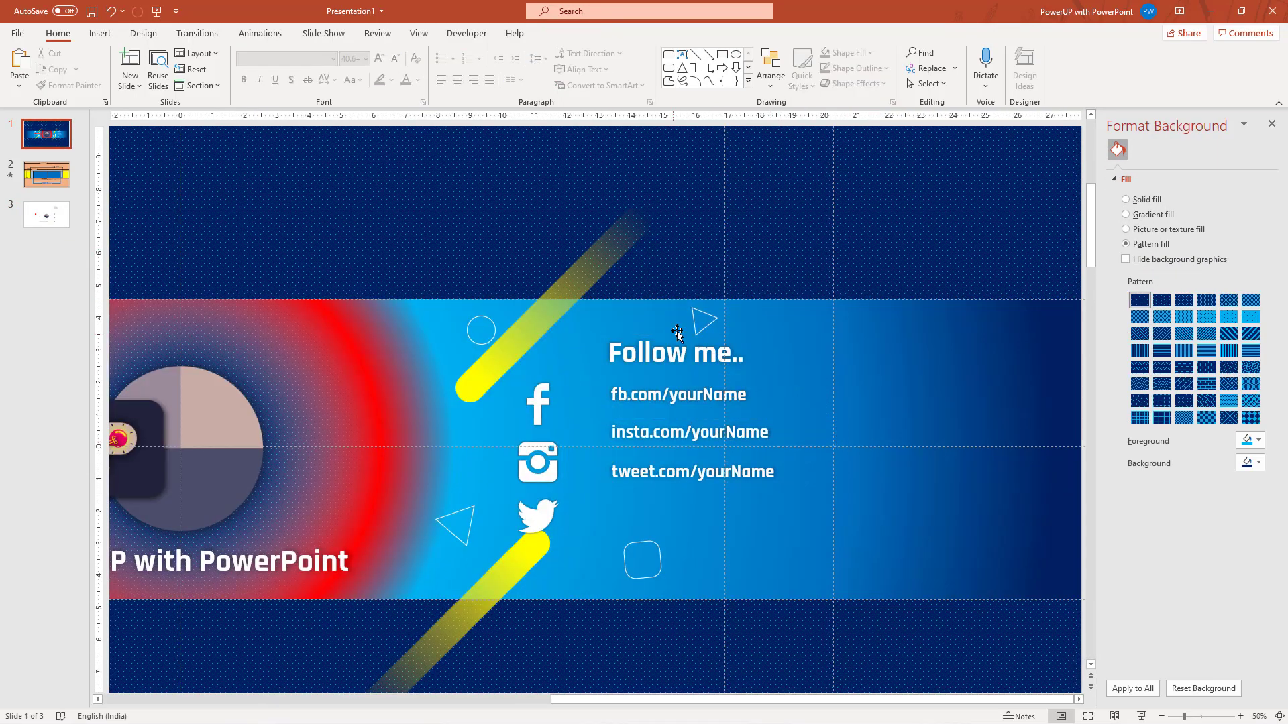
left_click(678, 332)
left_click_drag(655, 334, 581, 327)
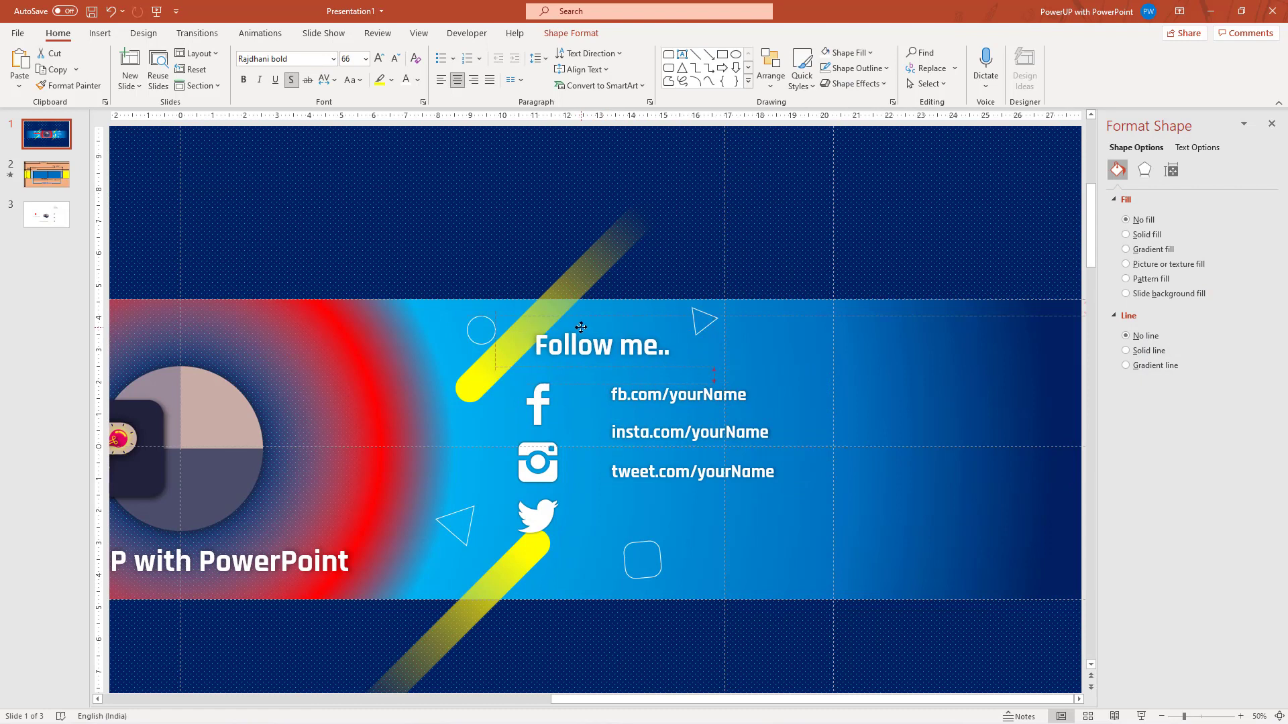
left_click(677, 392)
left_click_drag(680, 399, 655, 522)
- Enlarge the three link texts to 44 pt and shift them with the icons slightly left
left_click(650, 433)
left_click(663, 480)
left_click(632, 463, "shift")
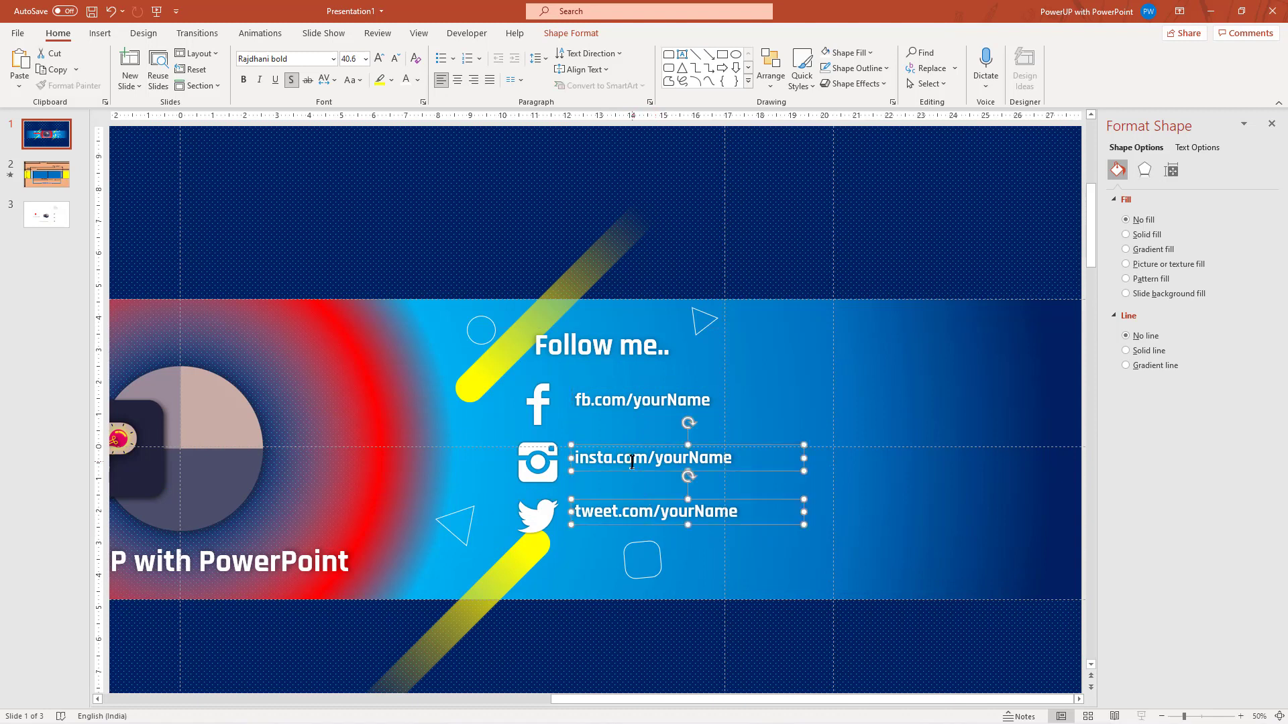
left_click(607, 403, "shift")
left_click(379, 58)
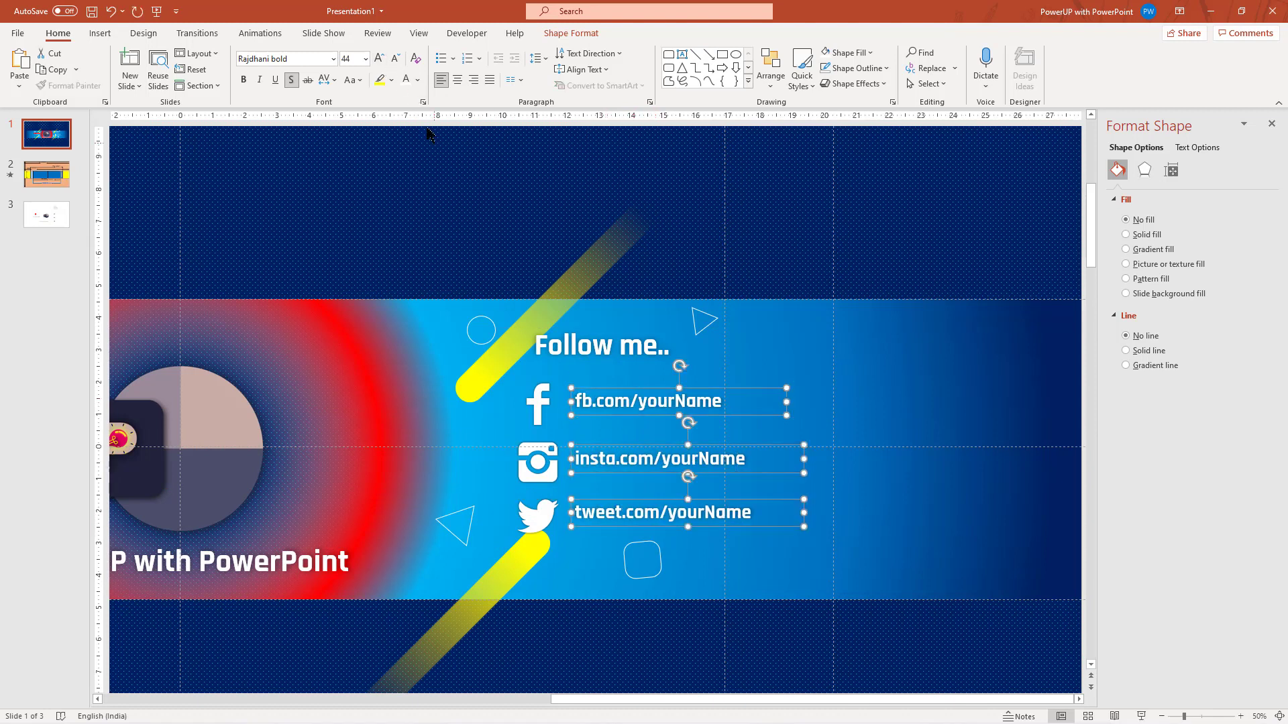
left_click(538, 405, "shift")
left_click(537, 463, "shift")
left_click(540, 520, "shift")
left_click_drag(540, 522, 511, 524)
scroll(510, 524, "down", 3)
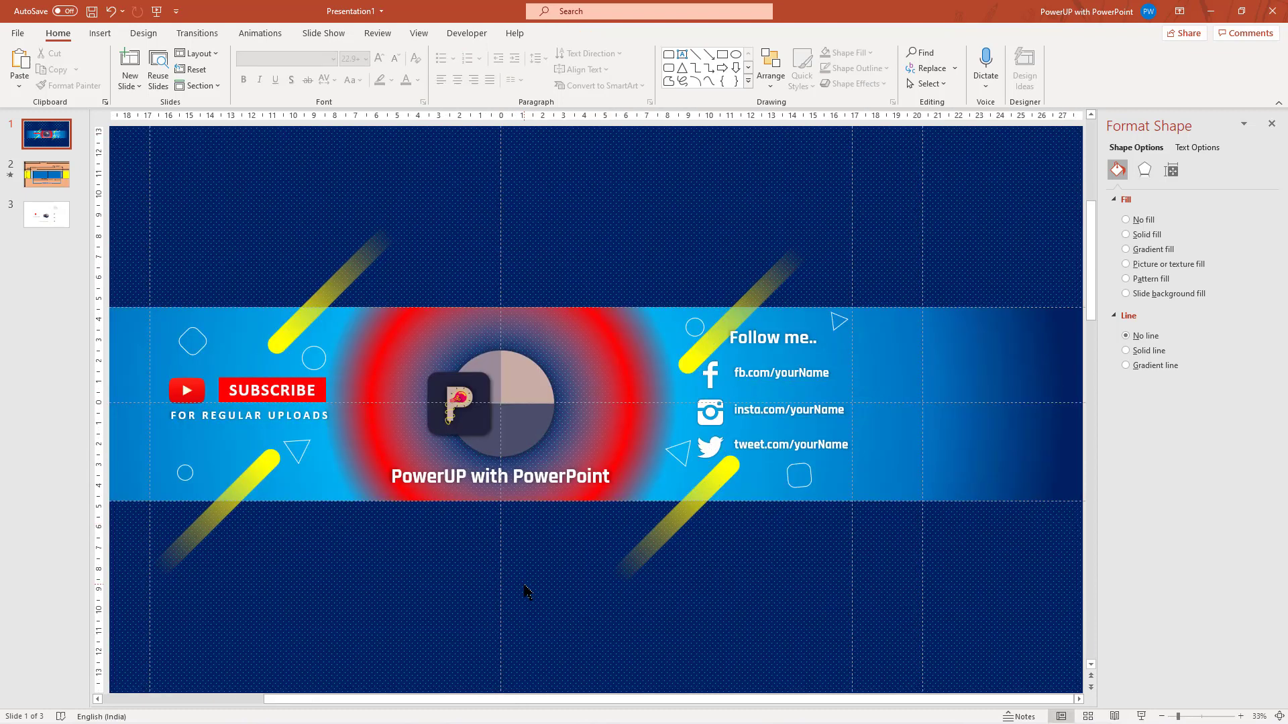
- Give the blue band an outer shadow with adjusted transparency and softer blur
left_click(524, 591)
left_click(269, 373)
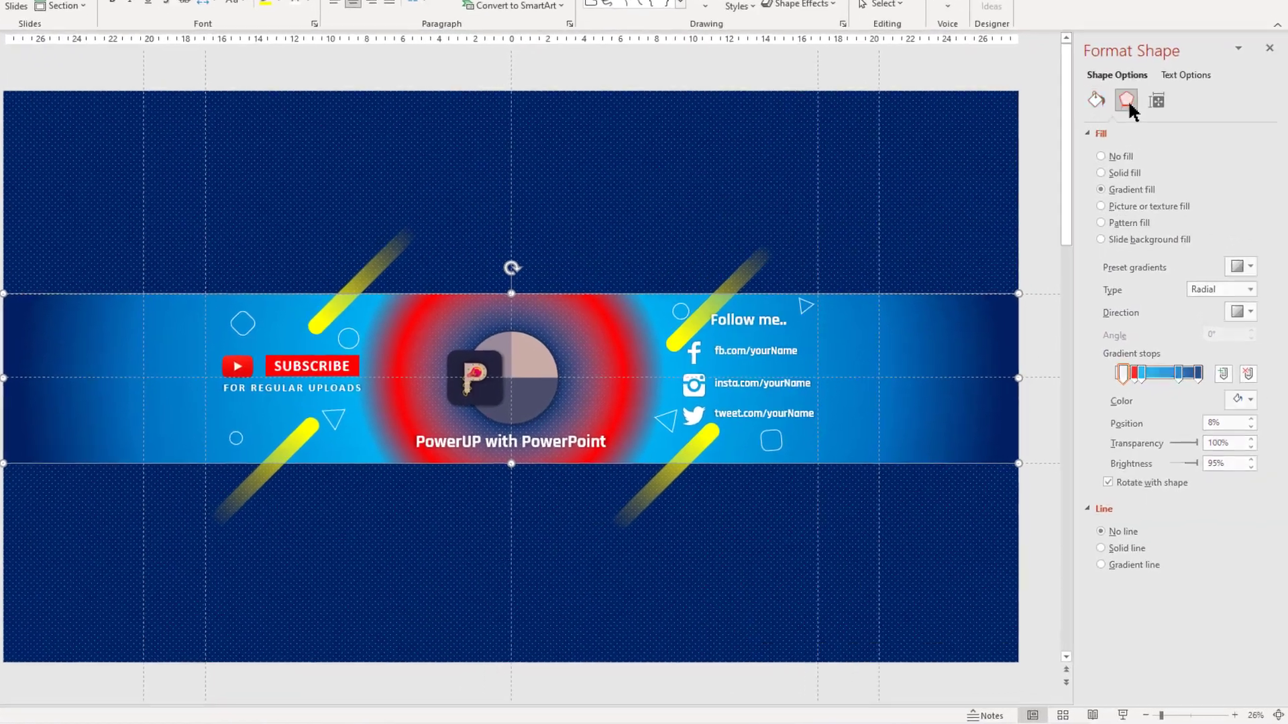
left_click(1144, 170)
left_click(1246, 132)
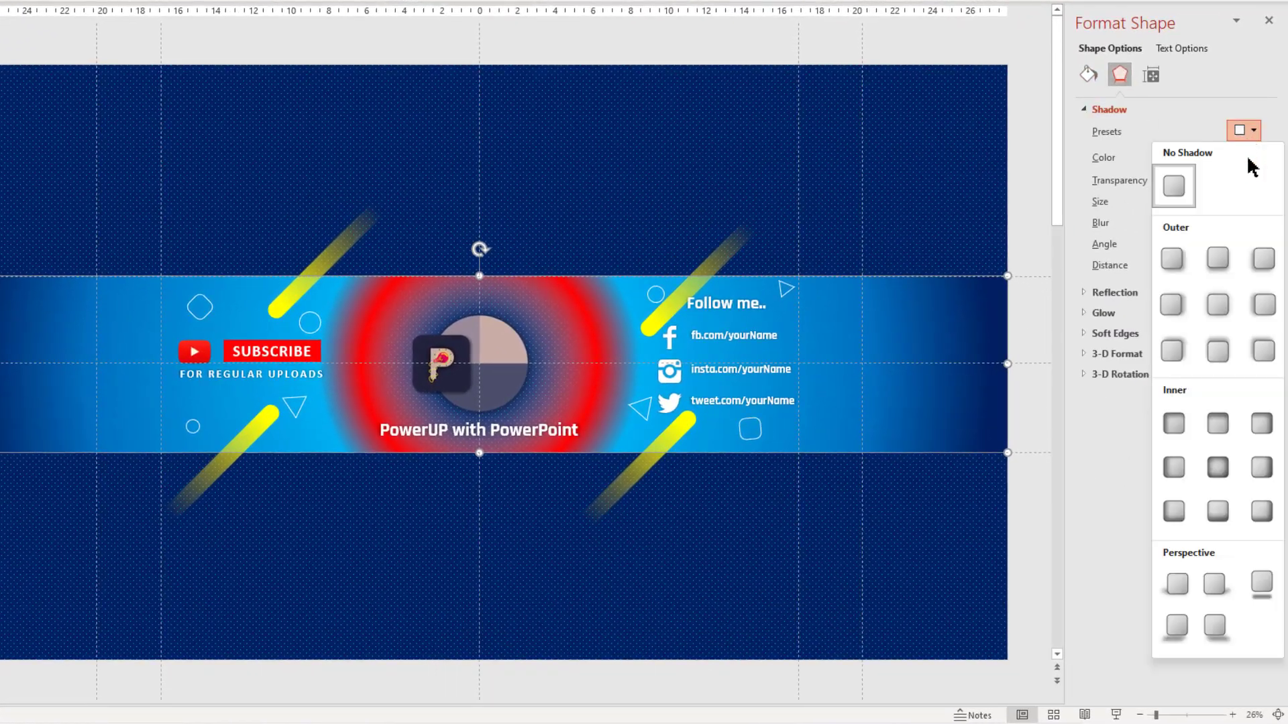
left_click(1218, 259)
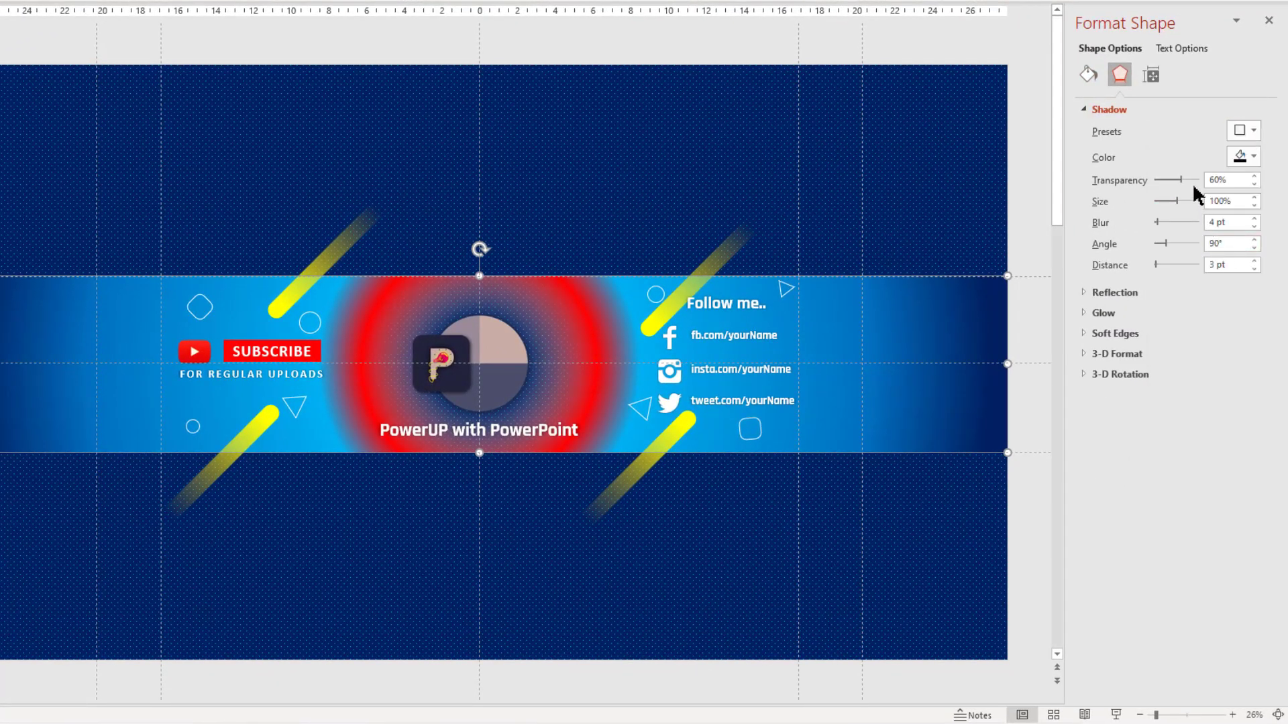
left_click_drag(1180, 180, 1174, 180)
left_click_drag(1163, 233, 1169, 233)
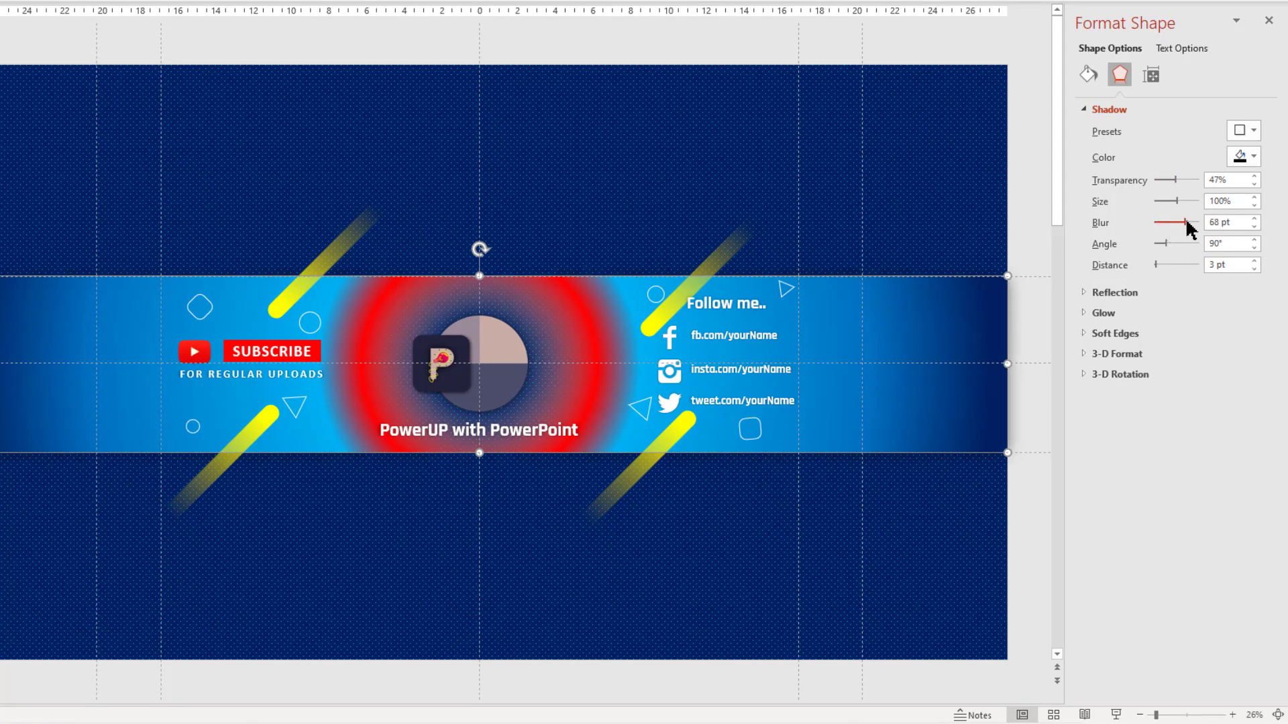
left_click_drag(1173, 181, 1158, 184)
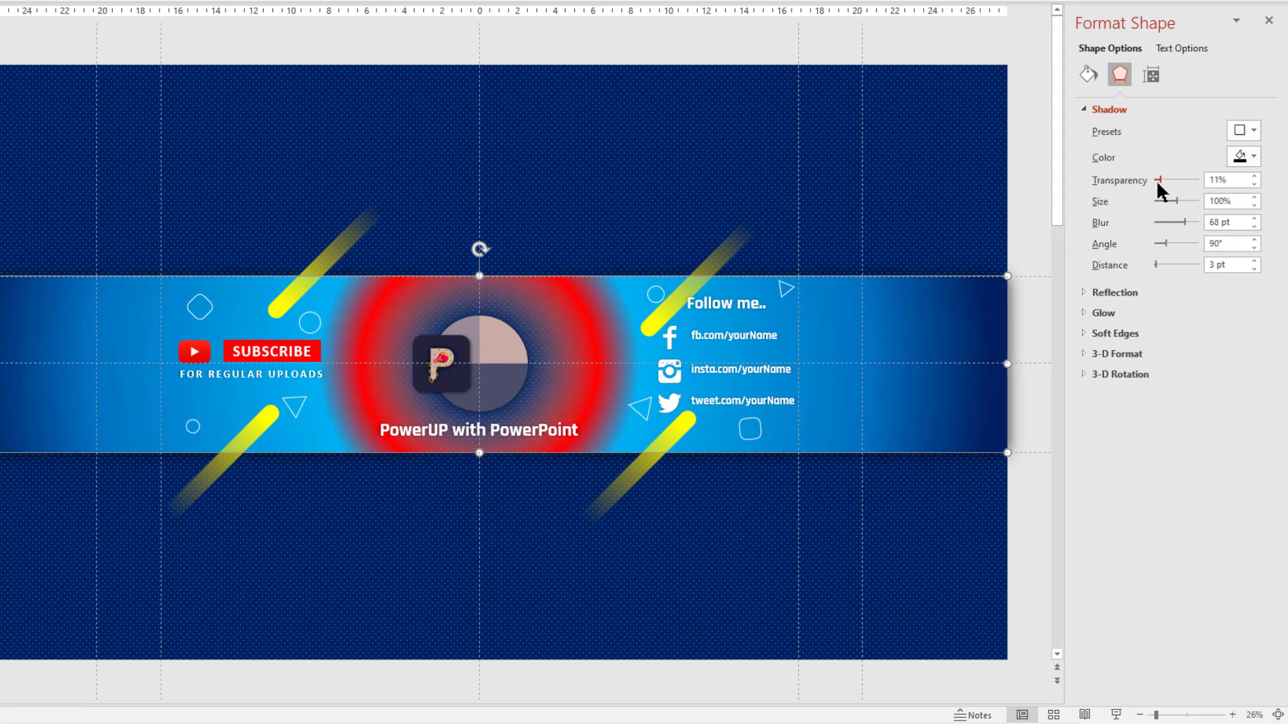
- Give the four yellow diagonal lines a centered outer shadow with more blur
left_click(657, 326)
left_click(679, 435, "shift")
left_click(258, 432, "shift")
left_click(290, 289, "shift")
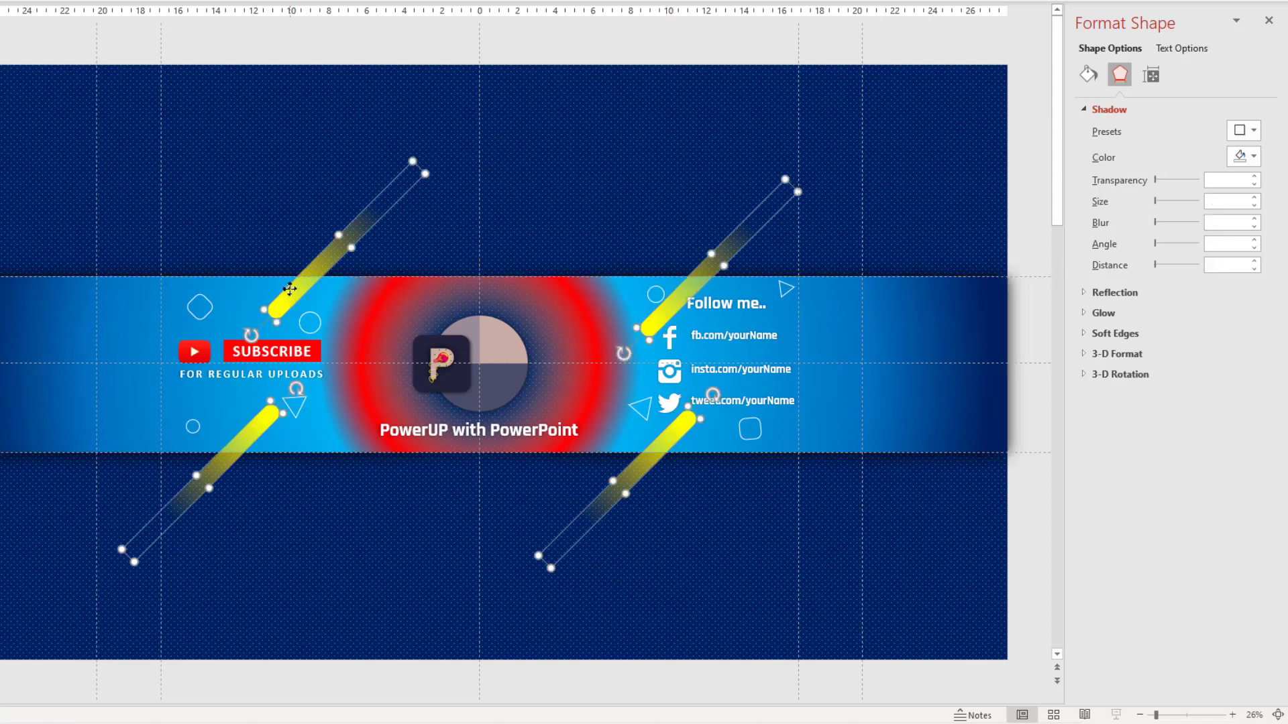
left_click(1230, 133)
left_click(1219, 305)
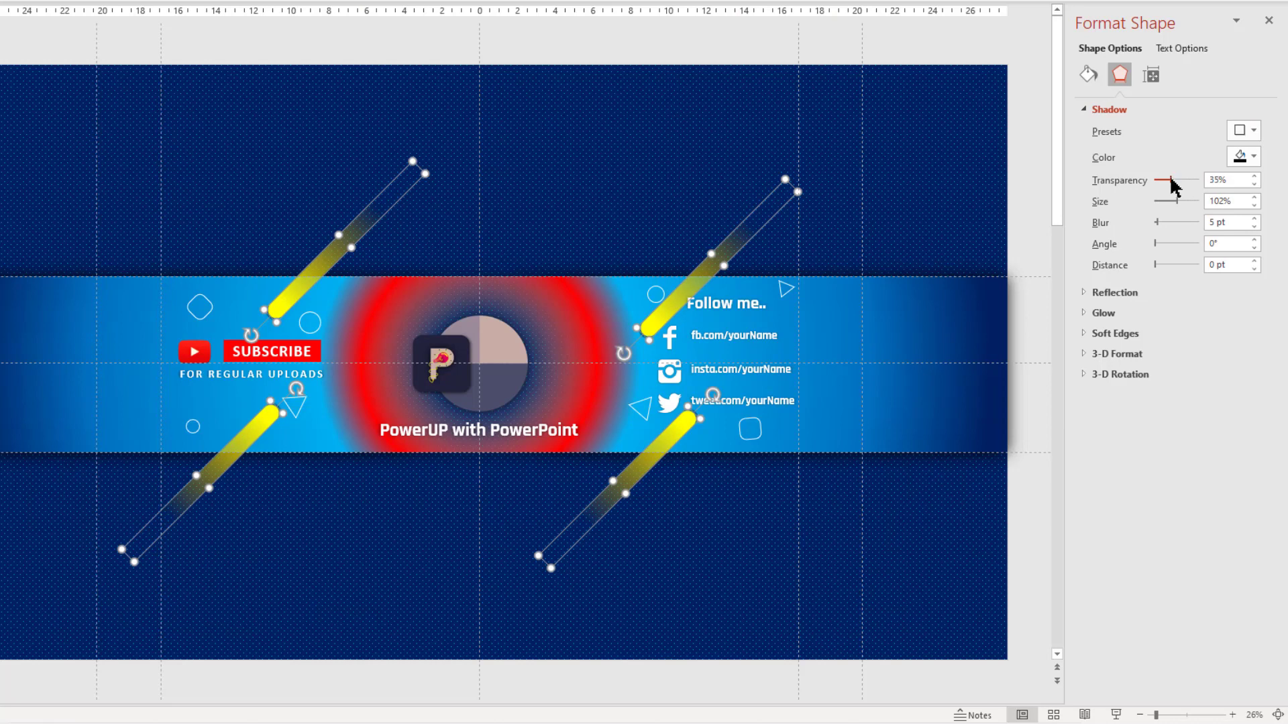
left_click_drag(1167, 226, 1167, 223)
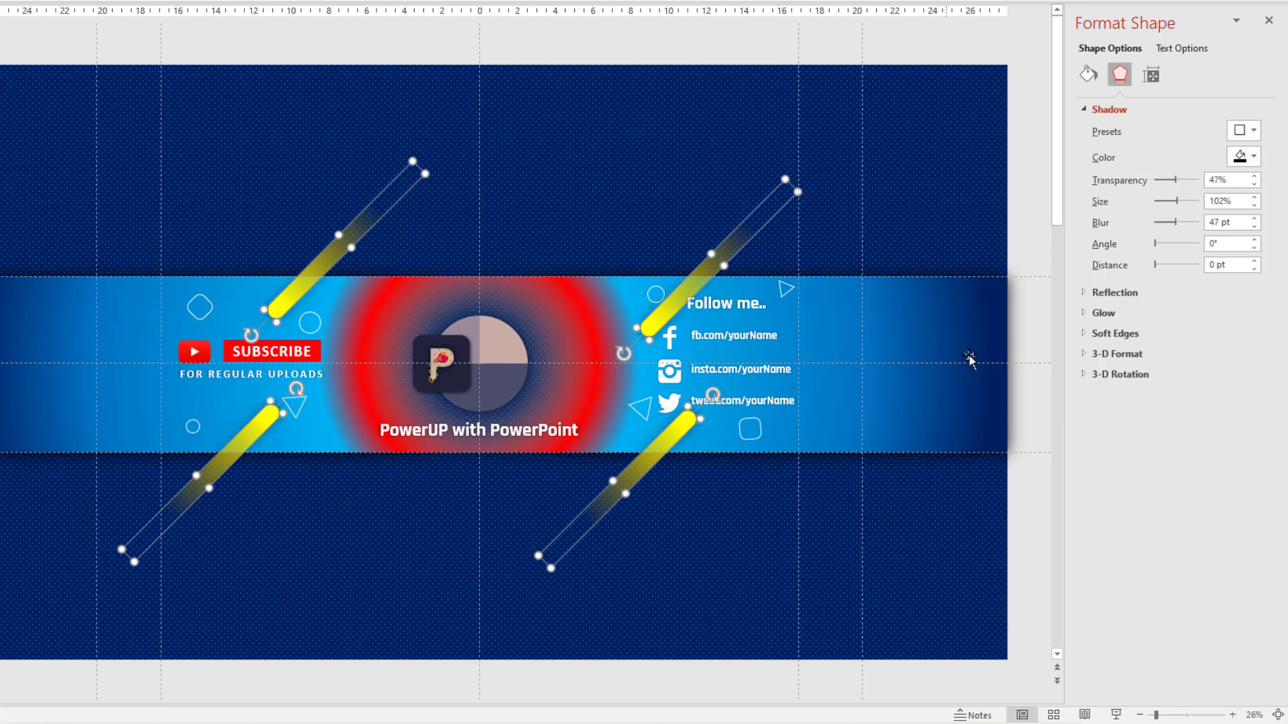
left_click(688, 552)
- Select the SUBSCRIBE button, YouTube logo and the Facebook, Instagram and Twitter icons, excluding the band
left_click(312, 349)
left_click(193, 355, "shift")
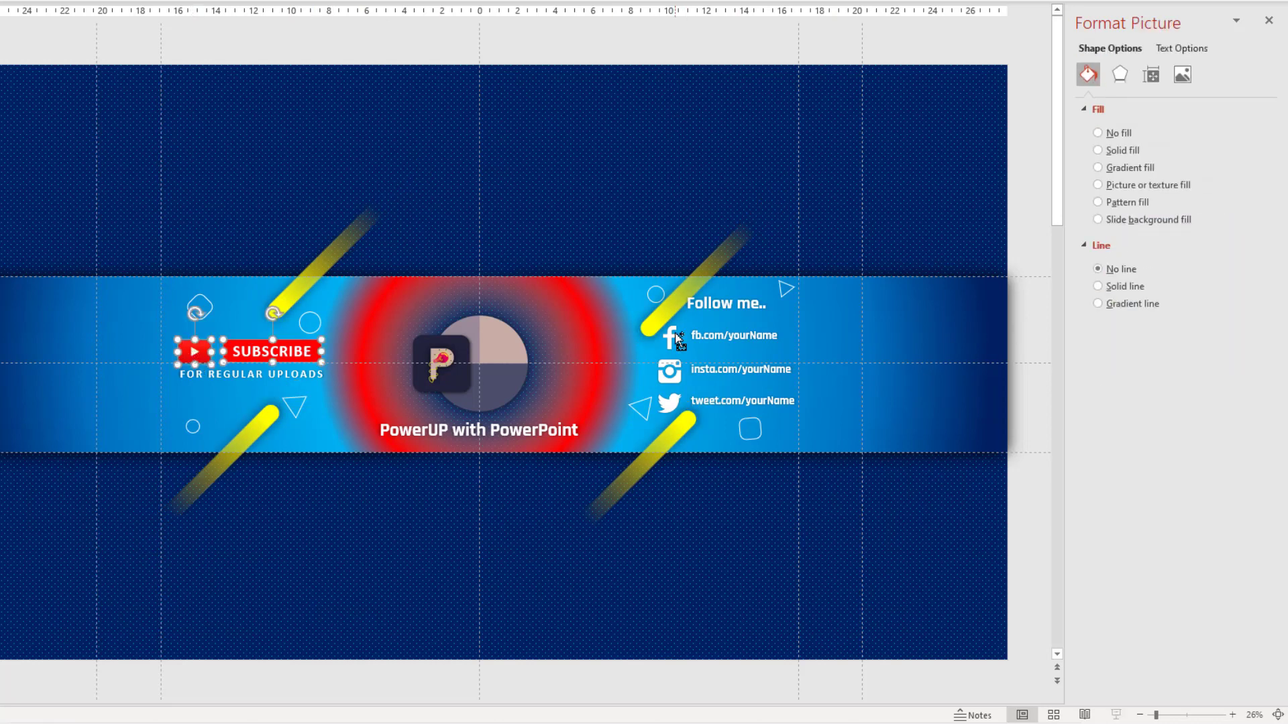
left_click(676, 361, "shift")
left_click(684, 346, "shift")
left_click(672, 342, "shift")
left_click(680, 371, "shift")
left_click(674, 371, "shift")
left_click(703, 359, "shift")
left_click(674, 401, "shift")
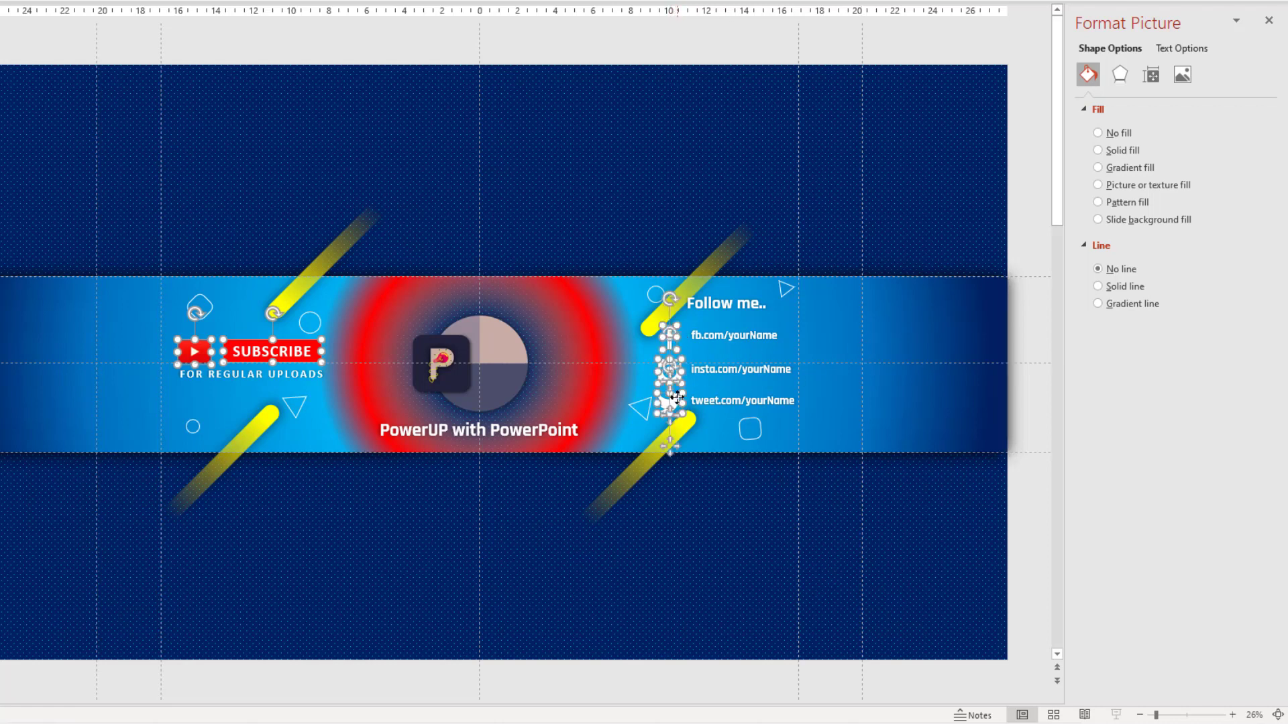
- Give them a soft outer shadow (48% transparency, 102% size, 27 pt blur)
left_click(1120, 75)
left_click(1241, 134)
left_click(1213, 310)
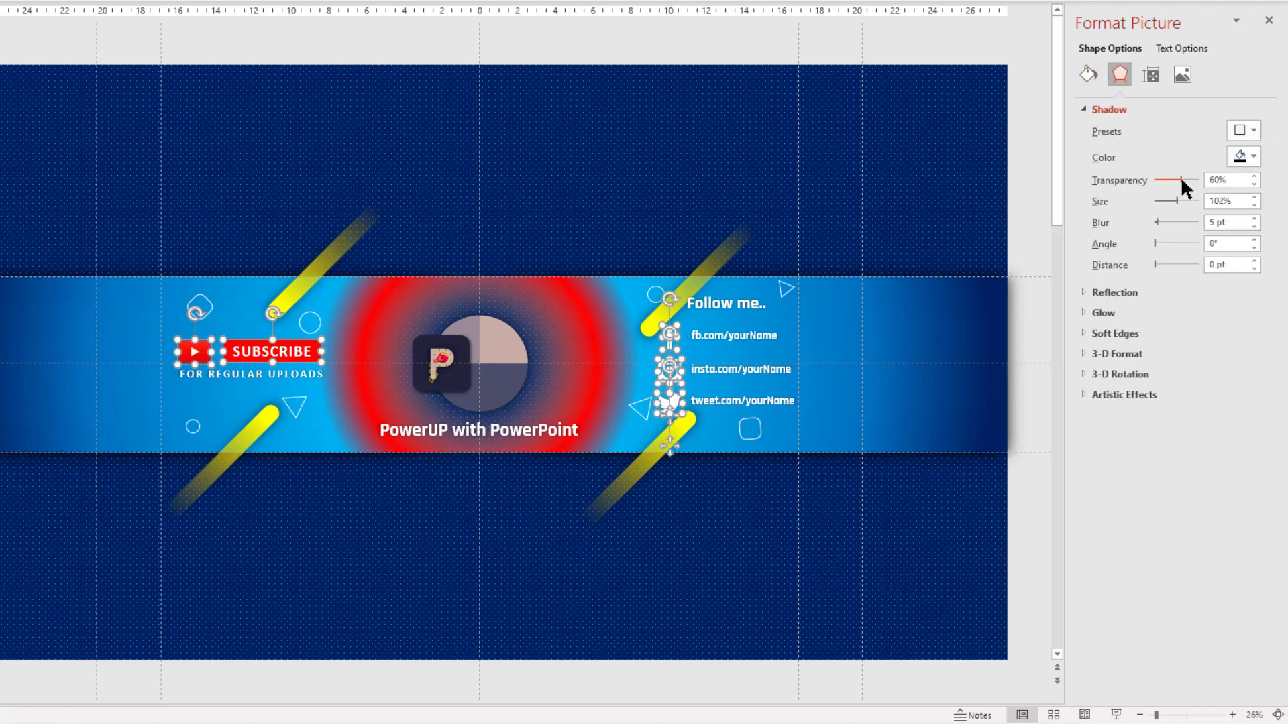
left_click_drag(1159, 222, 1168, 222)
left_click(750, 516)
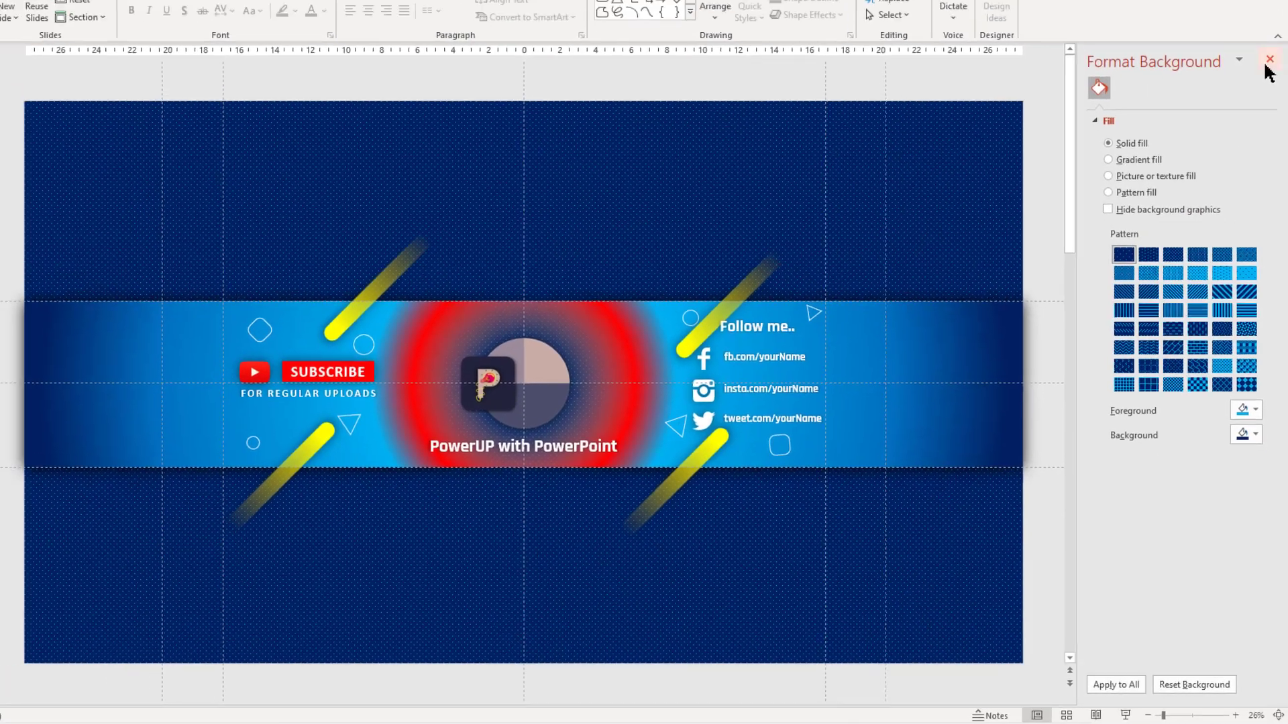
left_click(1268, 20)
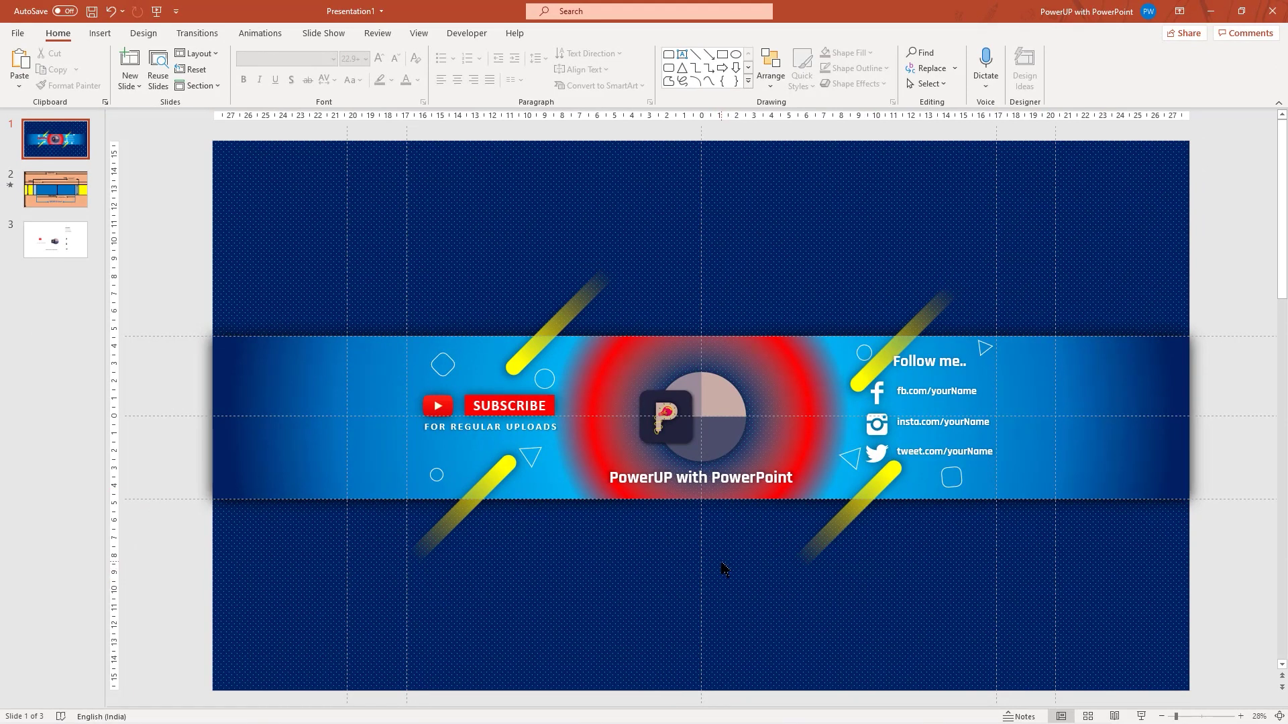
- Save only the current slide as a PNG named 'Banner' via Save As
left_click(16, 34)
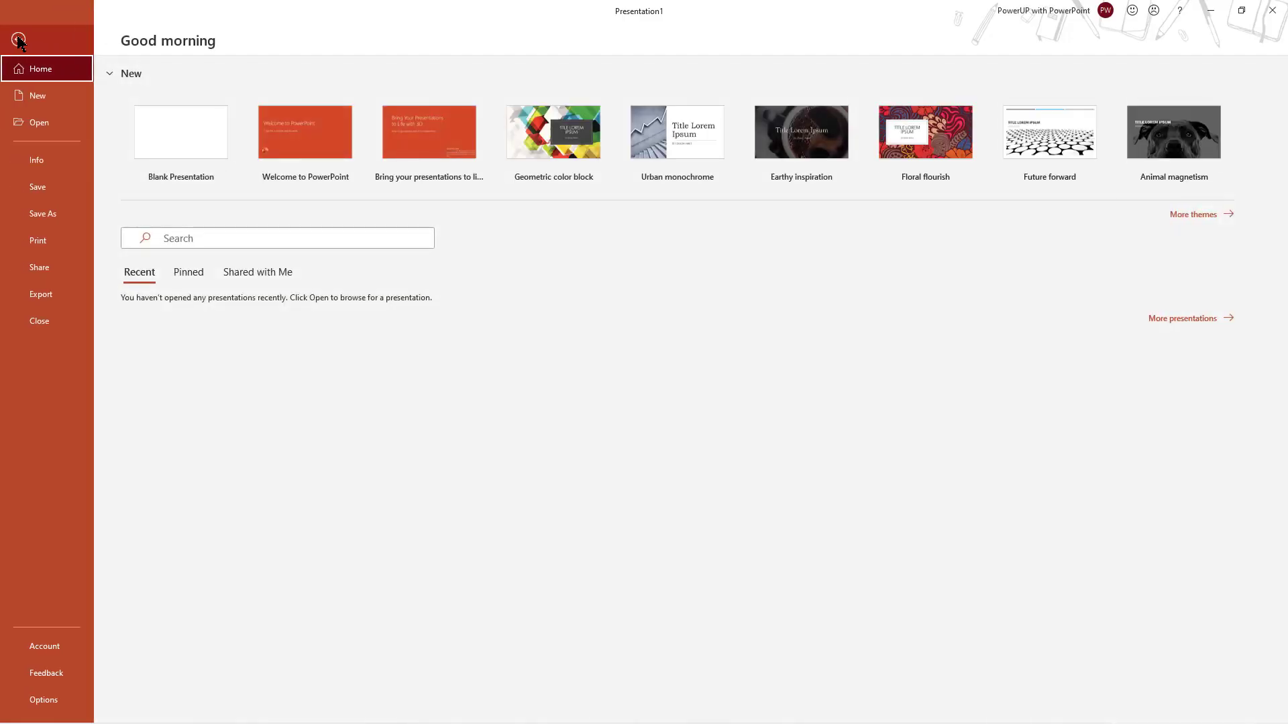
left_click(52, 215)
left_click(197, 282)
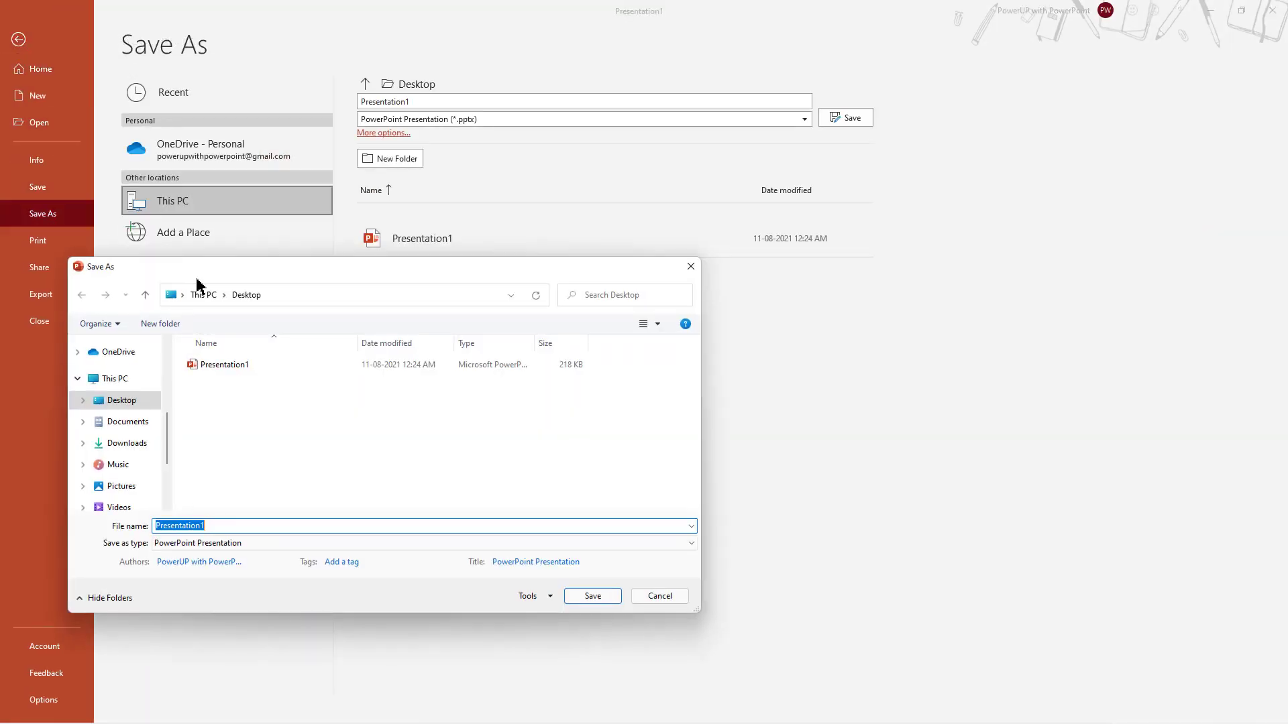
left_click(177, 542)
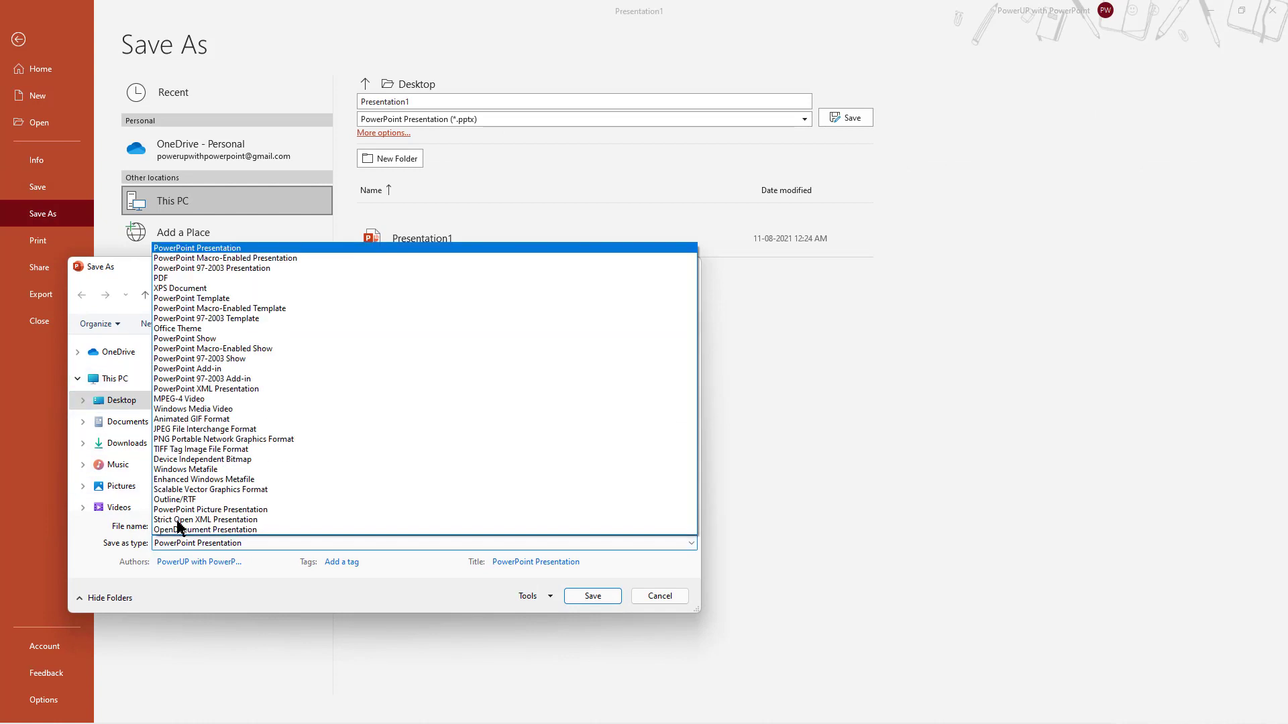
left_click(188, 438)
double_click(228, 526)
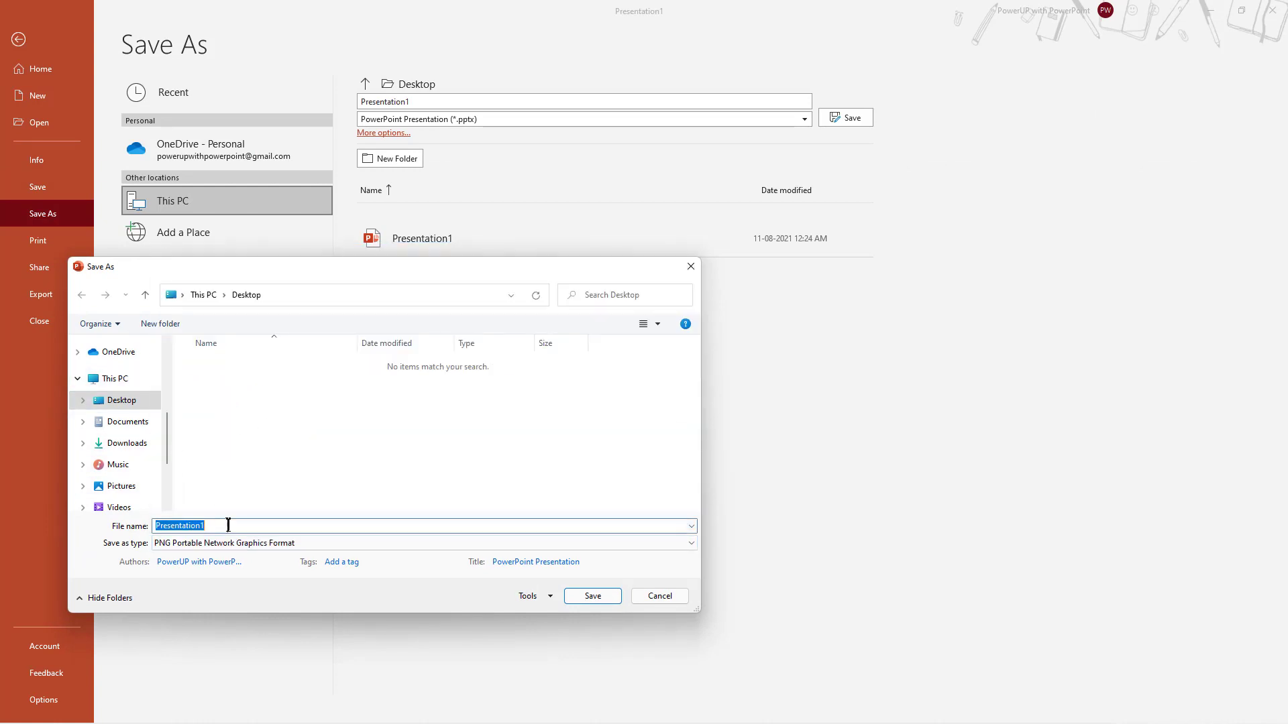
type("Banner")
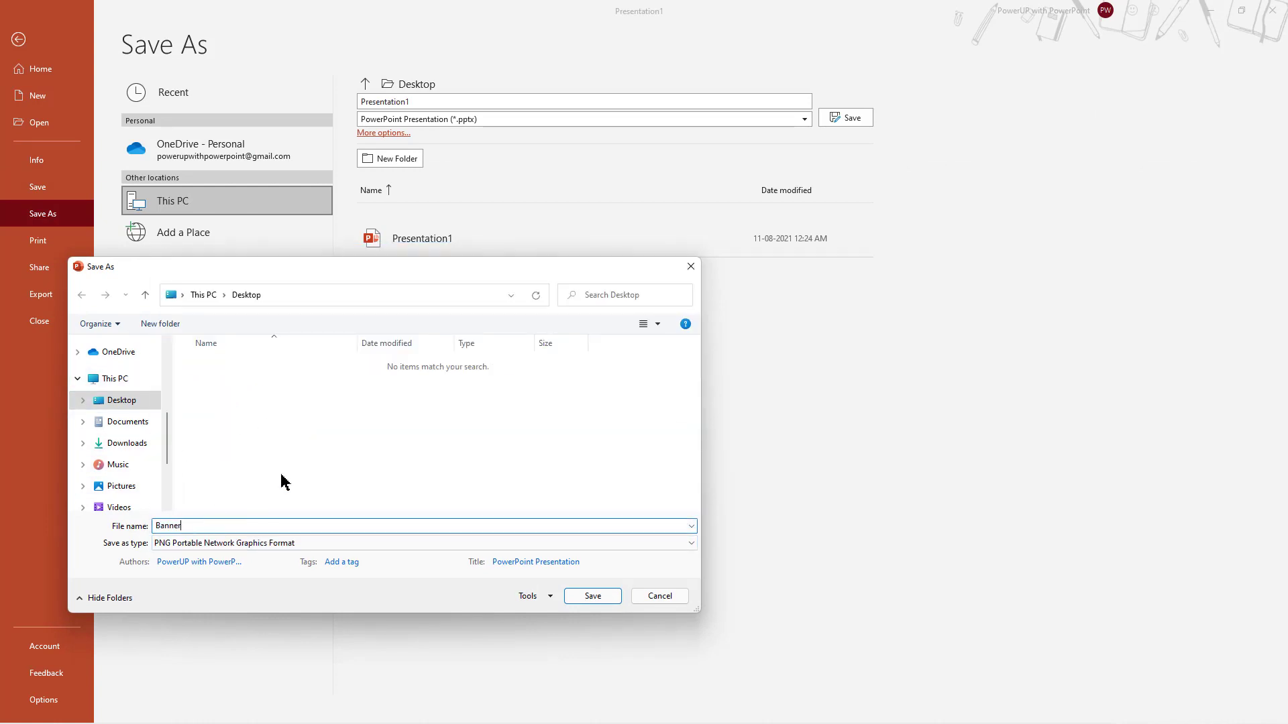
left_click(582, 599)
left_click(661, 406)
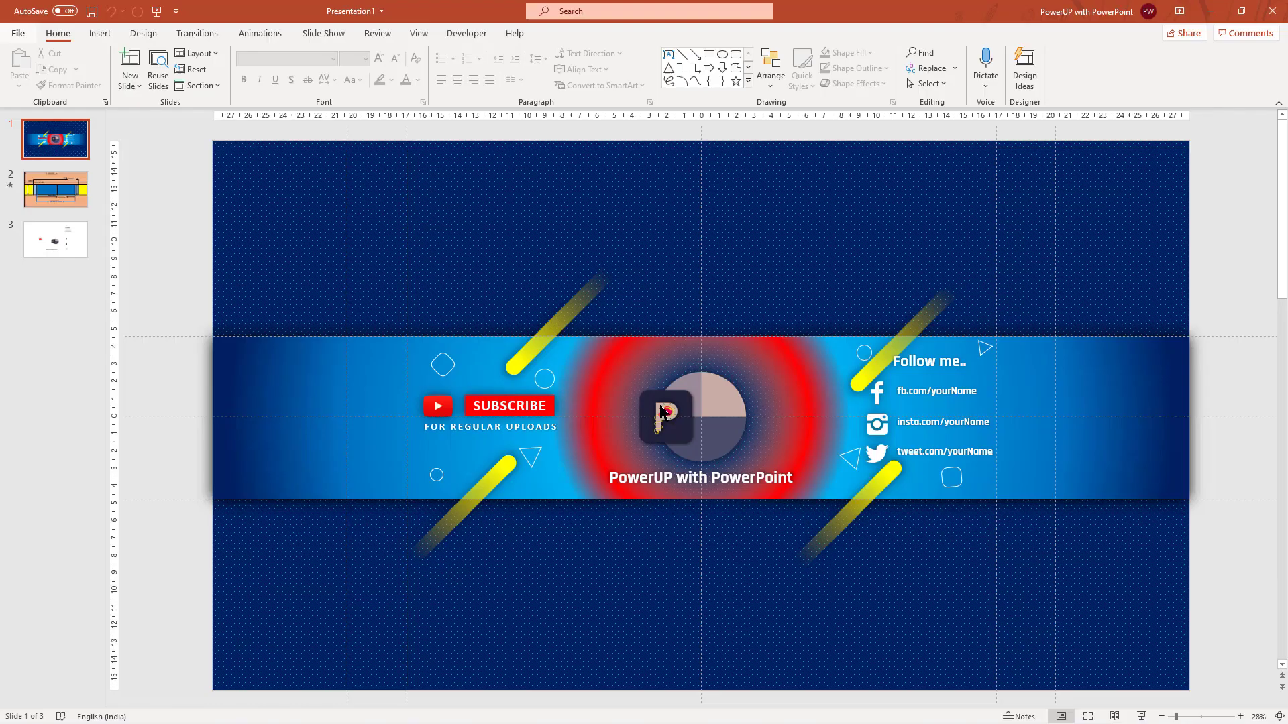
- In YouTube Studio's Branding page, load the Banner image as replacement banner art
left_click(1210, 11)
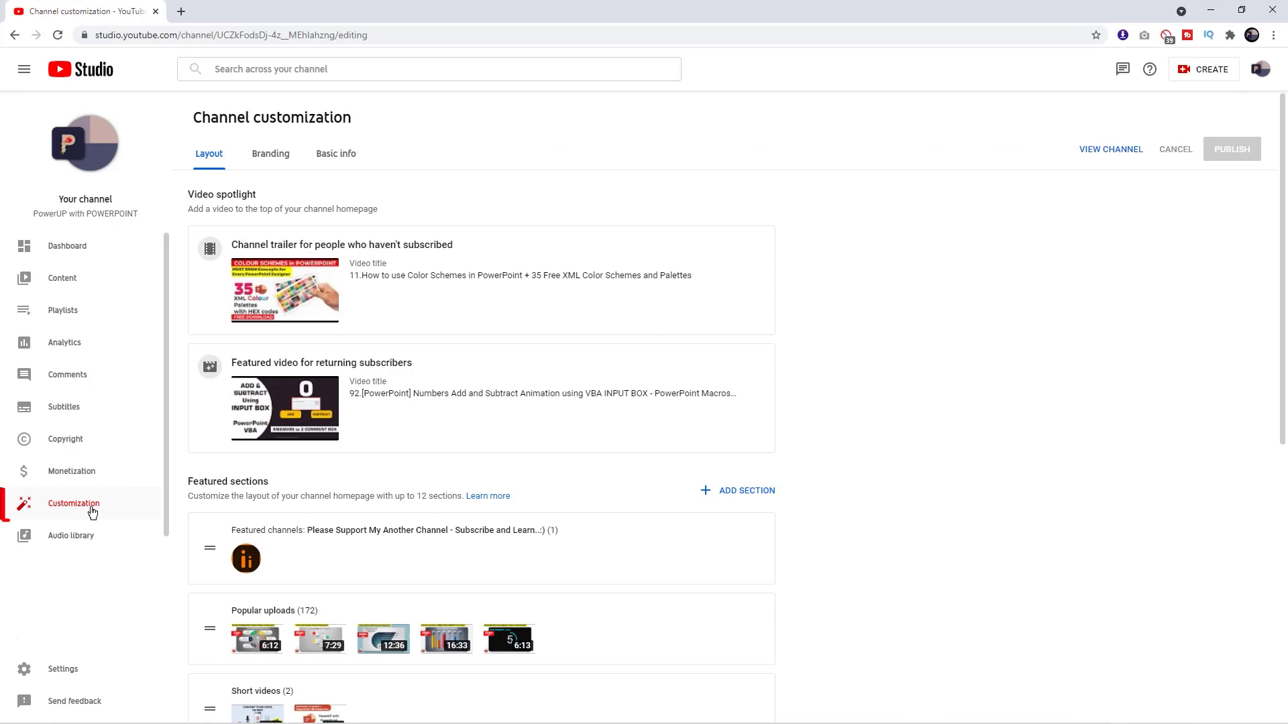
left_click(279, 174)
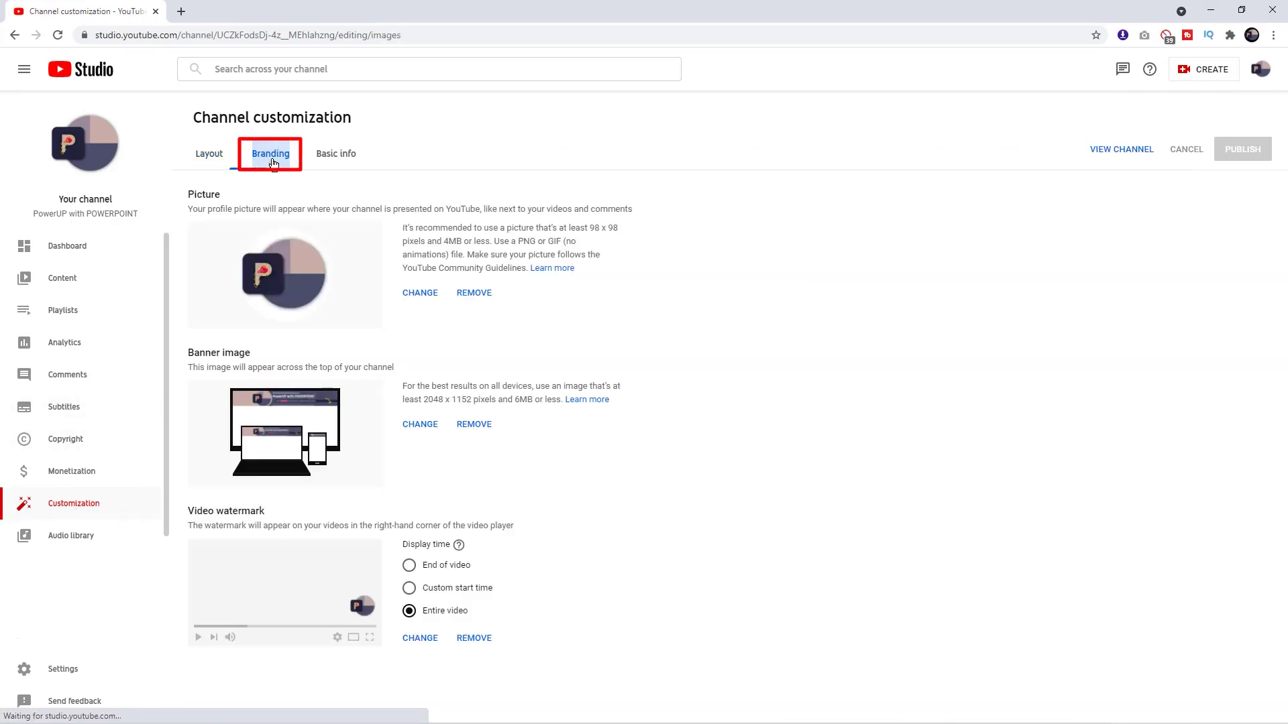
left_click(421, 425)
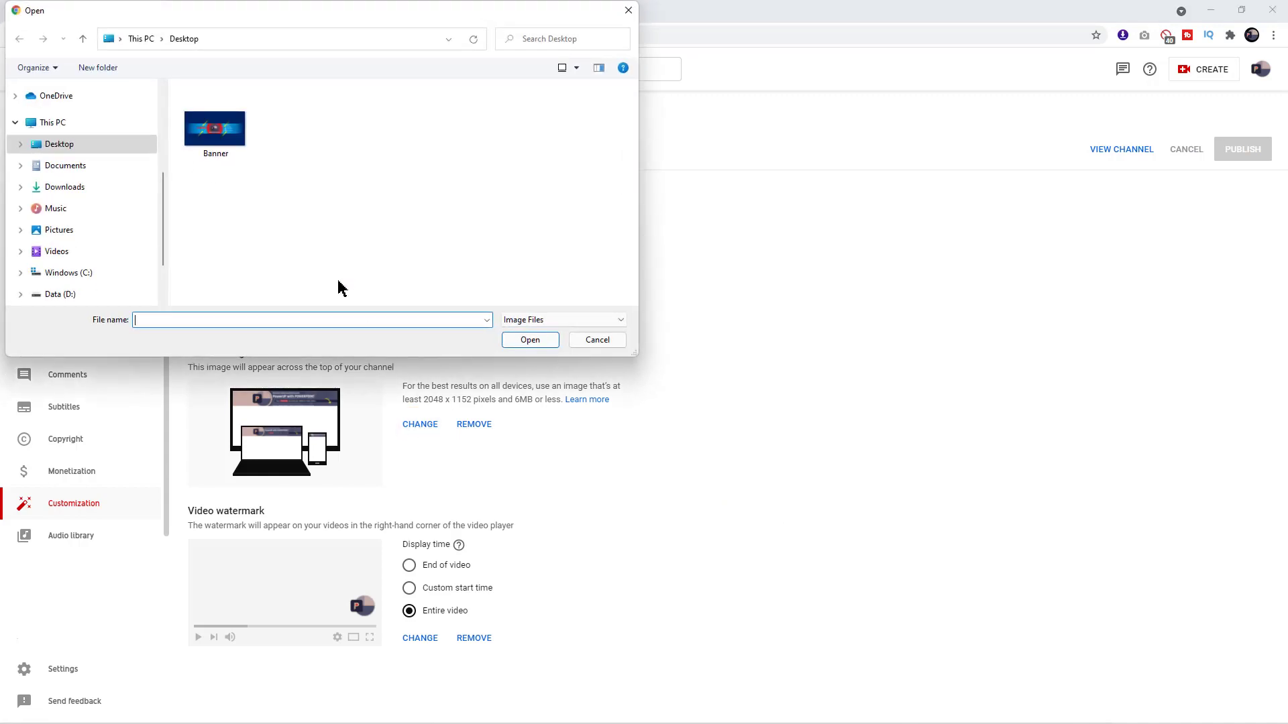
left_click(216, 140)
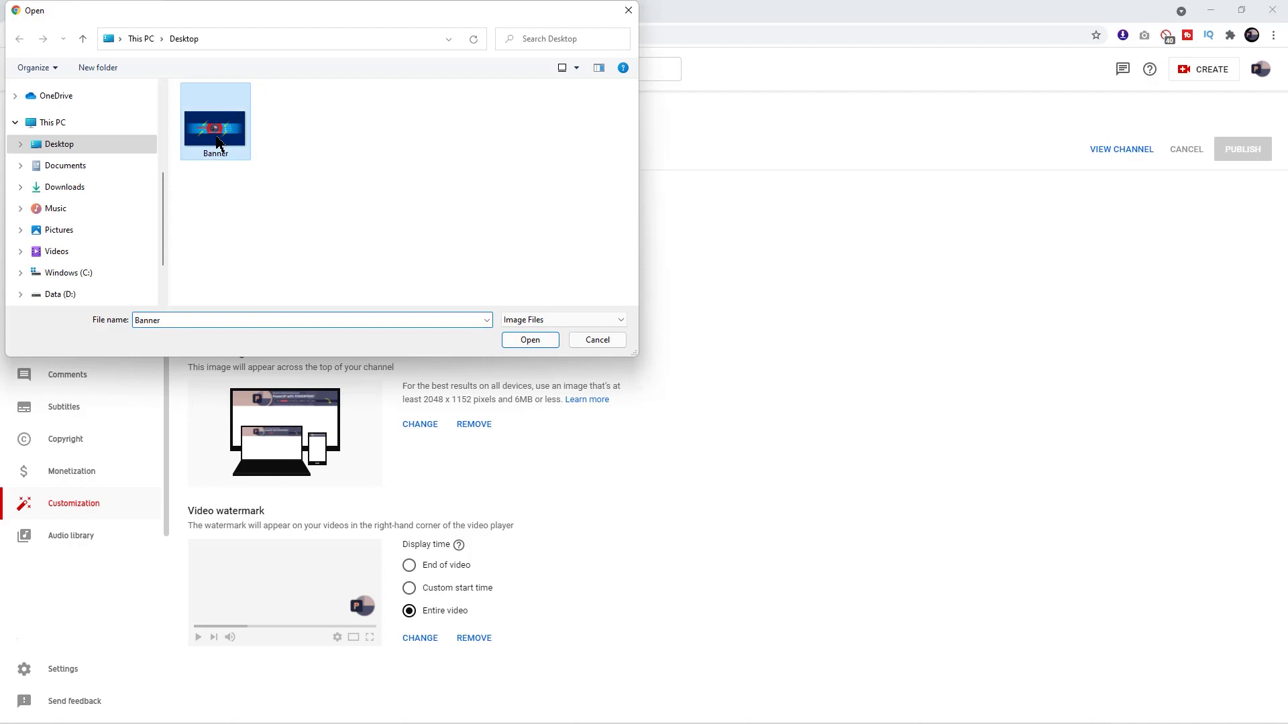
left_click(529, 341)
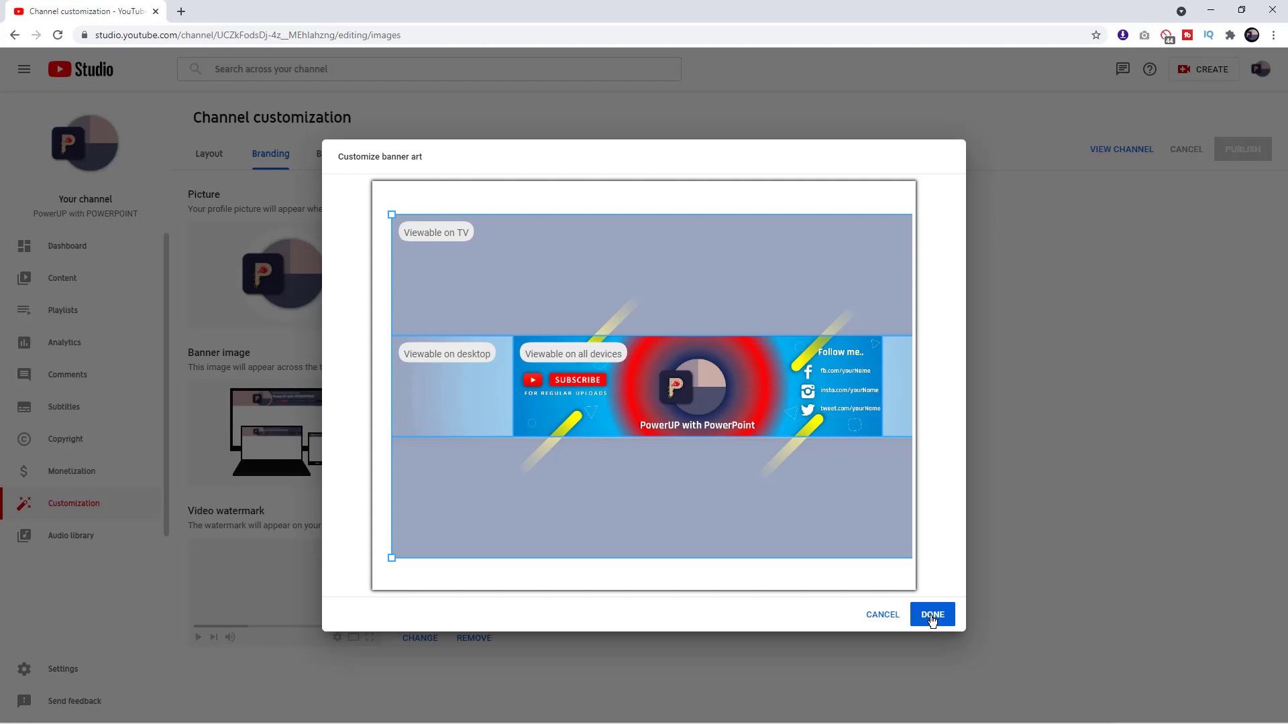
left_click(883, 615)
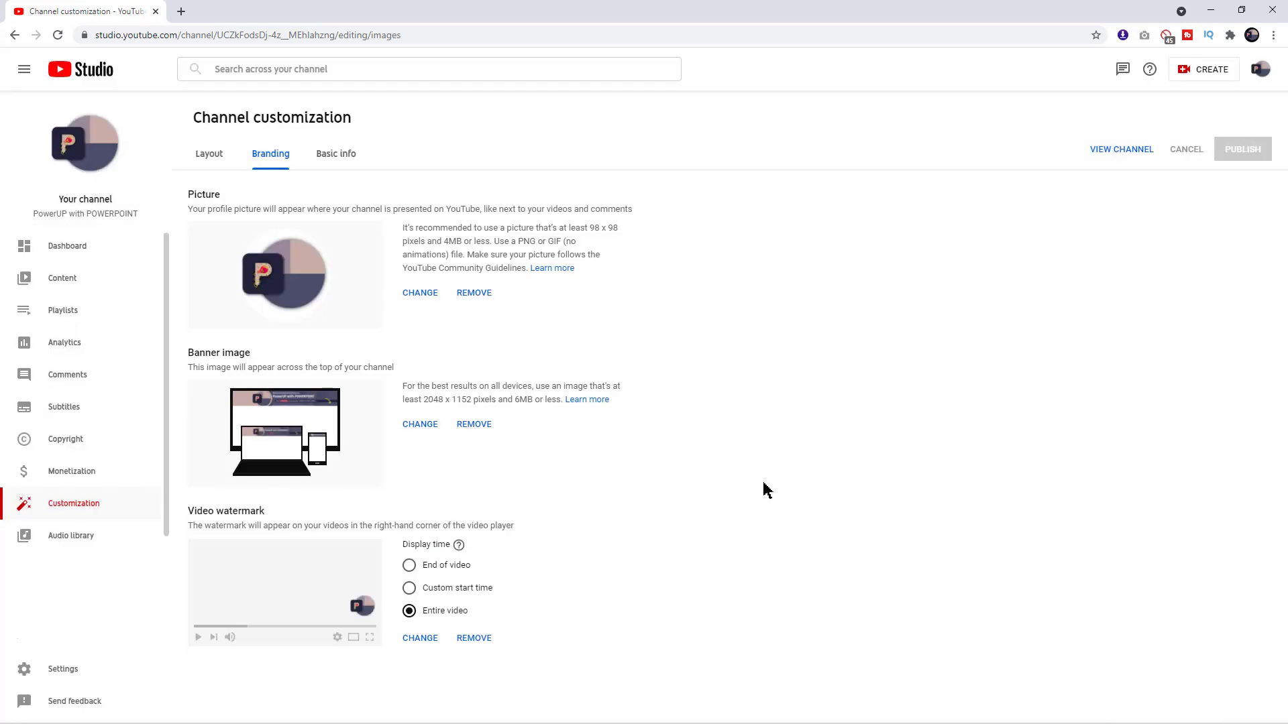